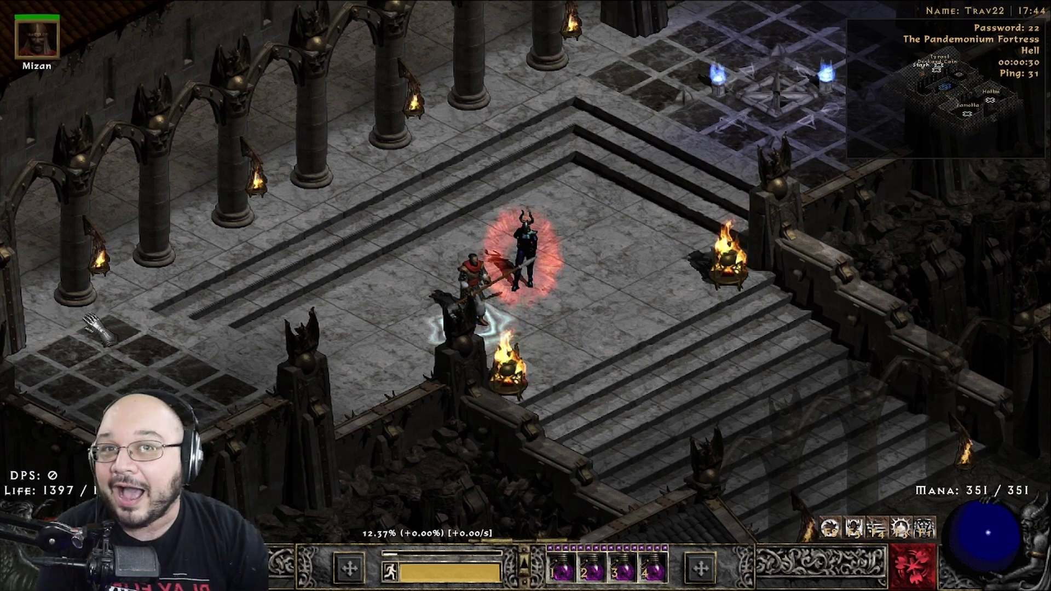
# Walk the character around the Pandemonium Fortress platform.
pyautogui.click(560, 221)
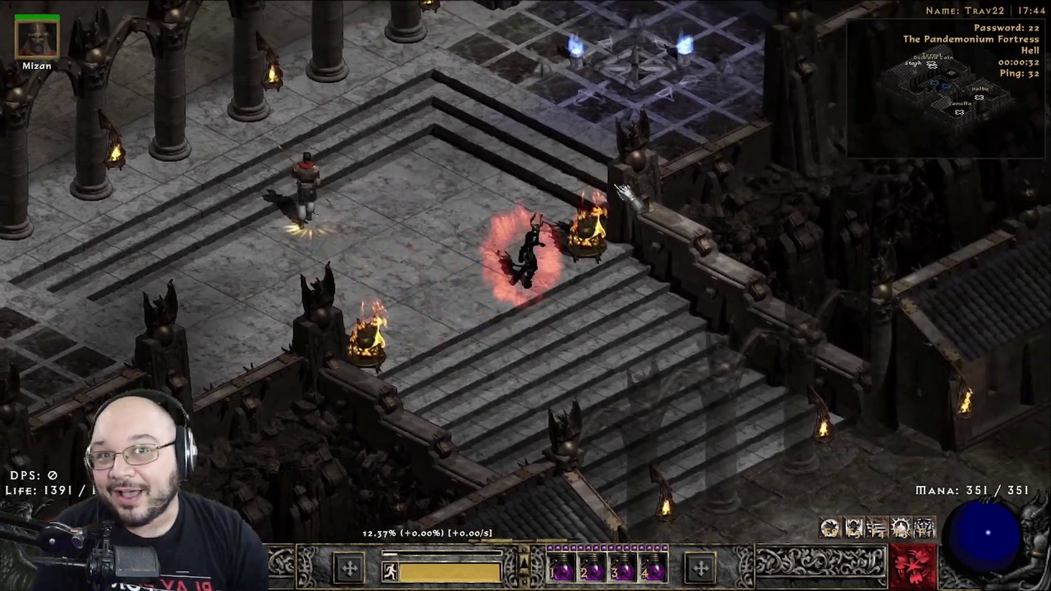
pyautogui.click(629, 196)
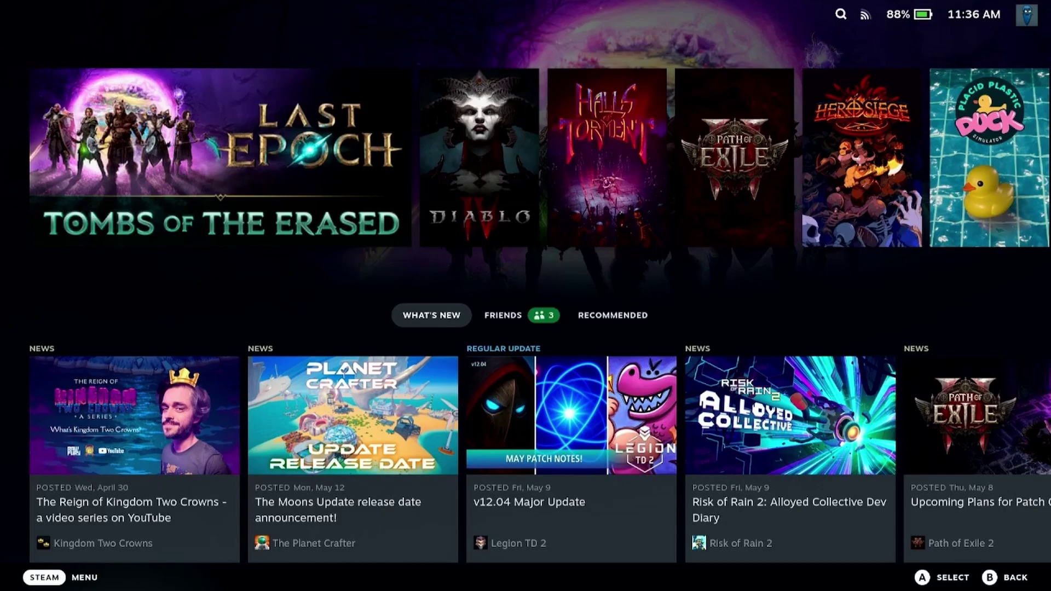
# Switch the Steam Deck to Desktop Mode from the Steam menu's Power options.
pyautogui.hotkey('ctrl', '1')
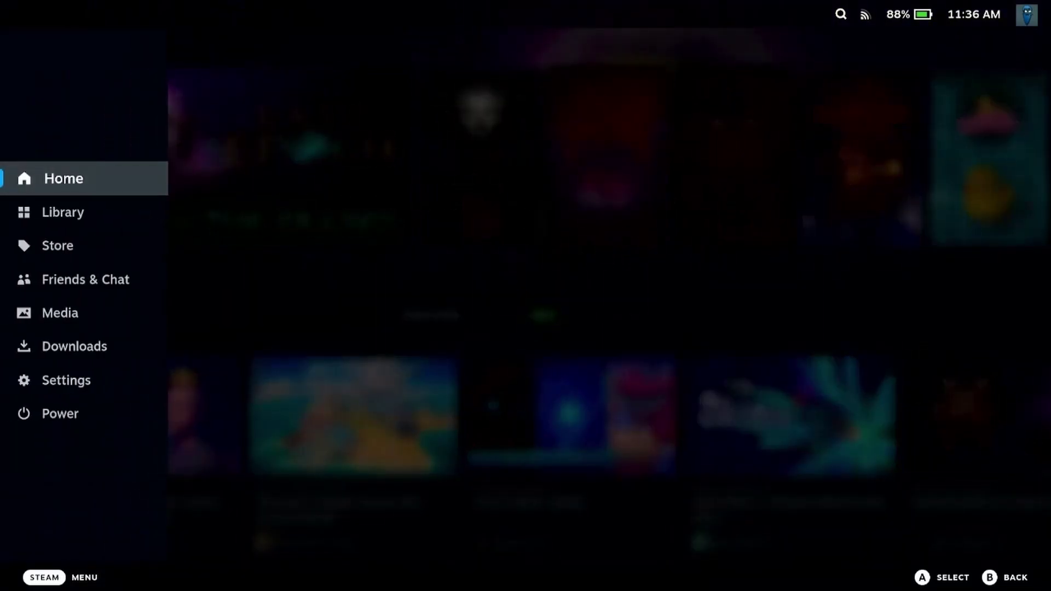
pyautogui.press('Down')
pyautogui.press('Down')
pyautogui.press('Down')
pyautogui.press('Down')
pyautogui.press('Down')
pyautogui.press('Down')
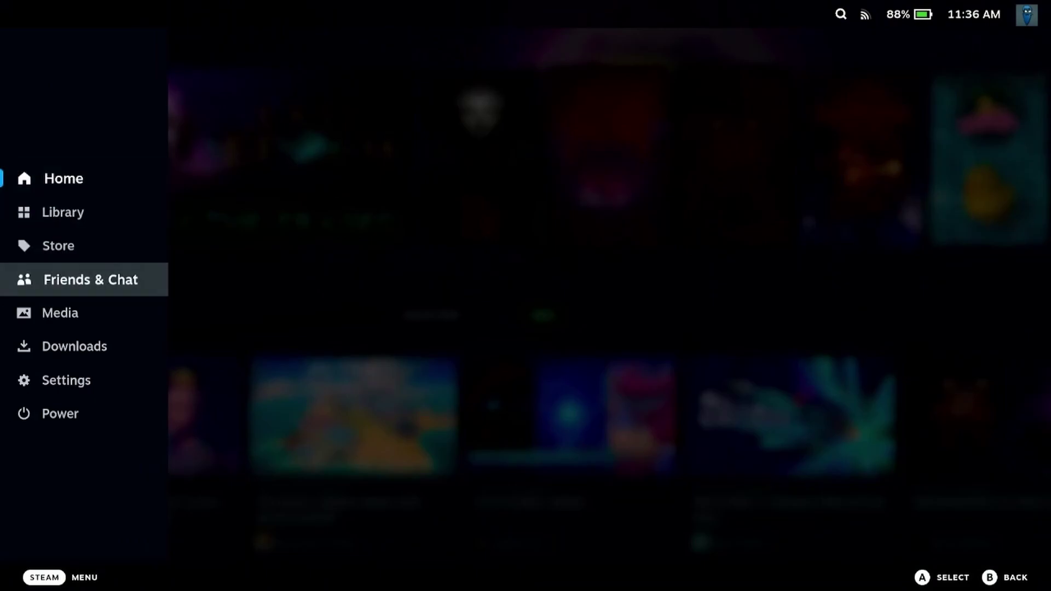
pyautogui.press('Down')
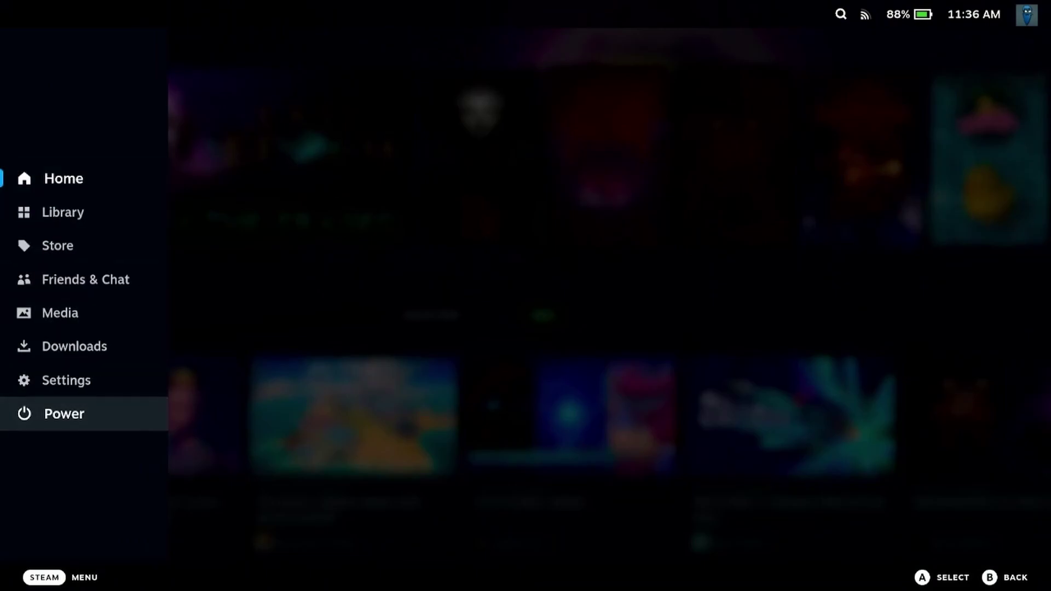
pyautogui.press('Return')
pyautogui.press('Down')
pyautogui.press('Down')
pyautogui.press('Down')
pyautogui.press('Down')
pyautogui.press('Down')
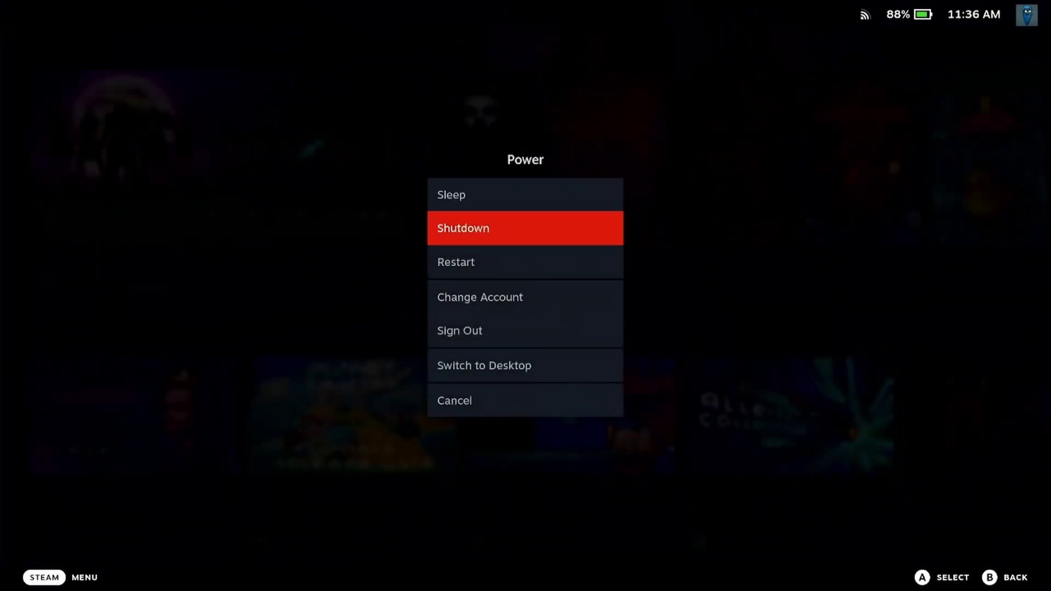
pyautogui.press('Return')
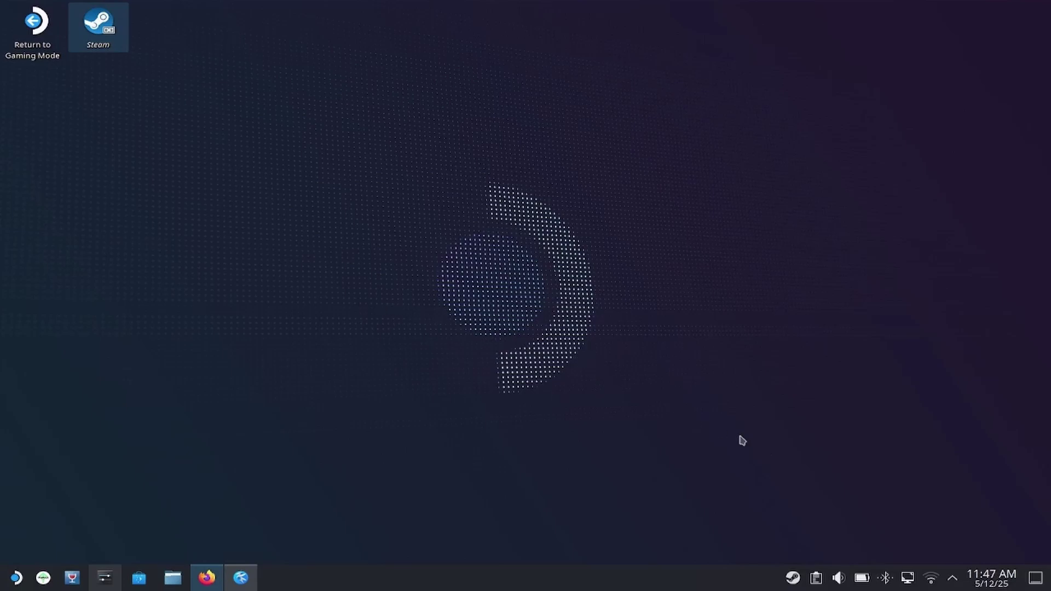
# Enable Presentation Mode in the Display Configuration tray panel.
pyautogui.click(908, 578)
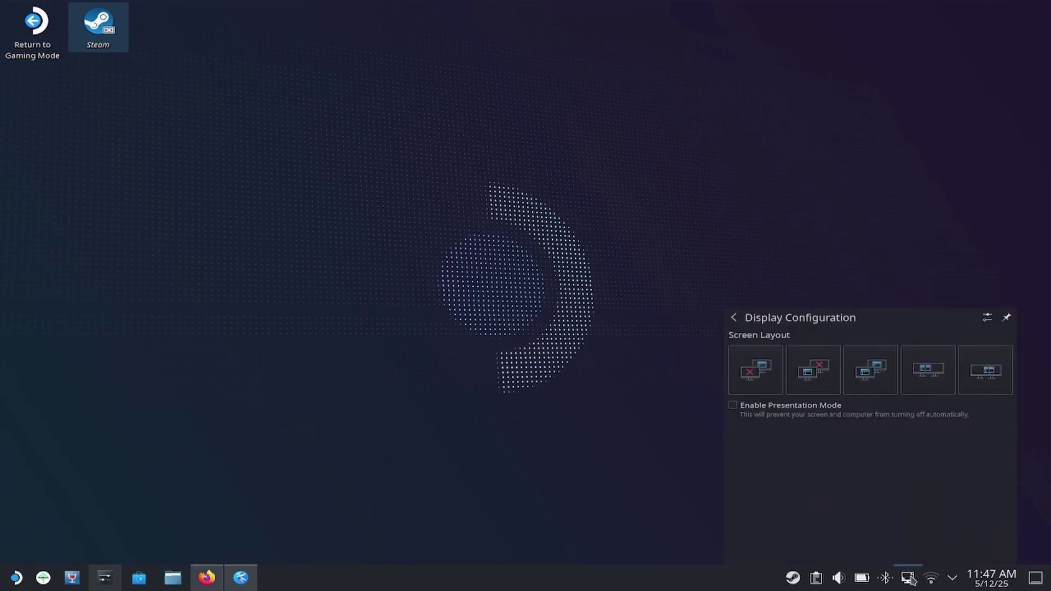
pyautogui.click(733, 398)
pyautogui.click(658, 413)
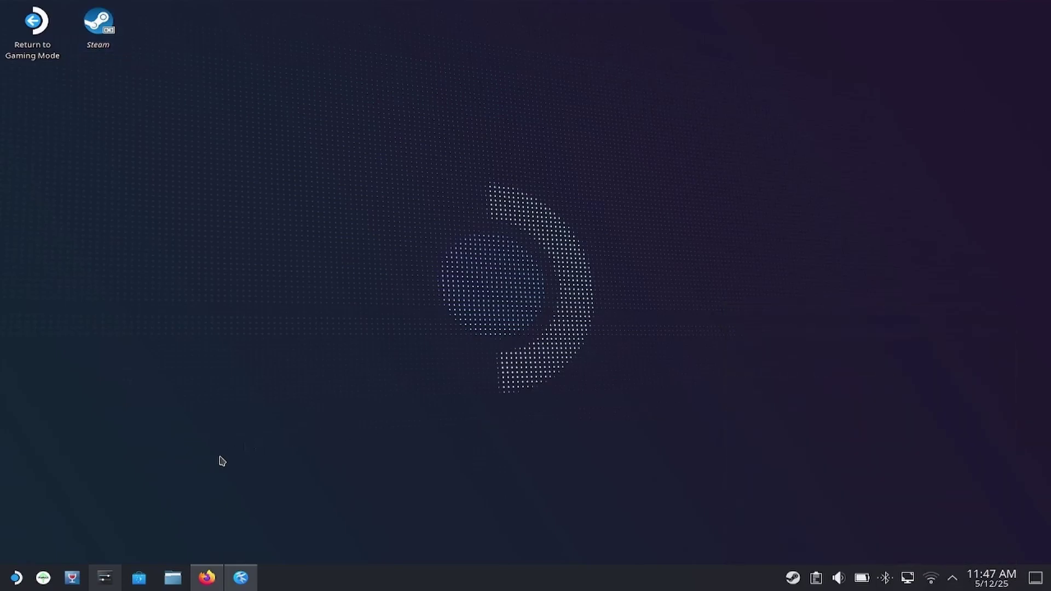
# Launch Discover by searching 'disc' in the Application Launcher.
pyautogui.click(17, 578)
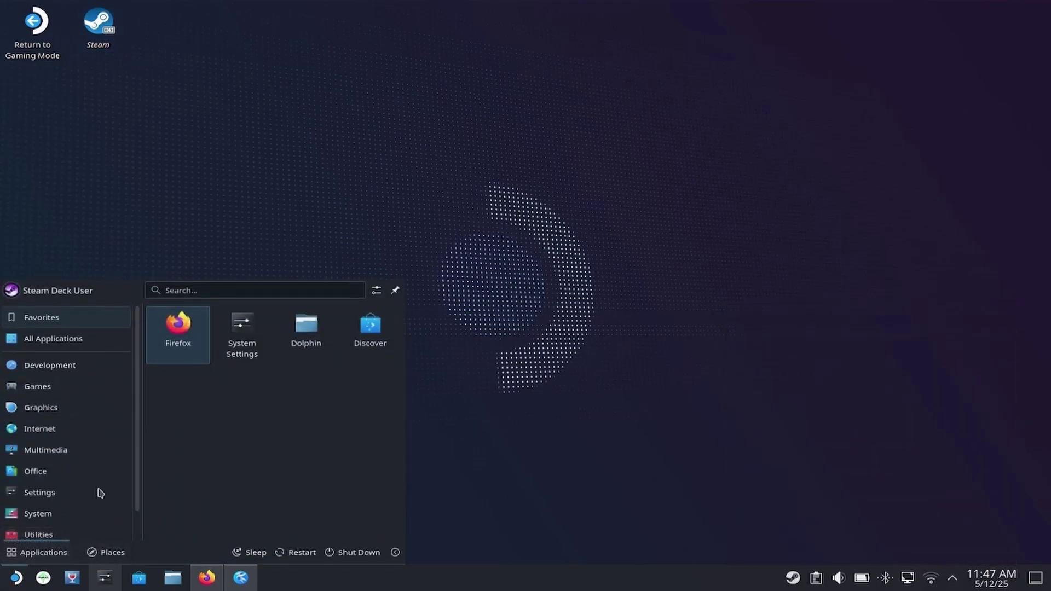
pyautogui.click(186, 295)
pyautogui.write('disc')
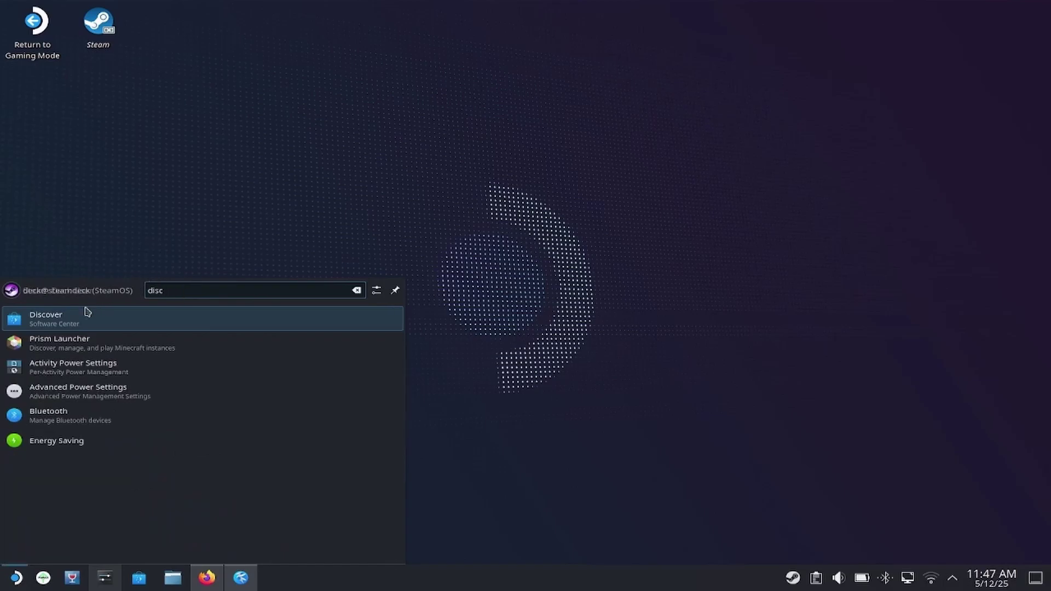
pyautogui.click(62, 324)
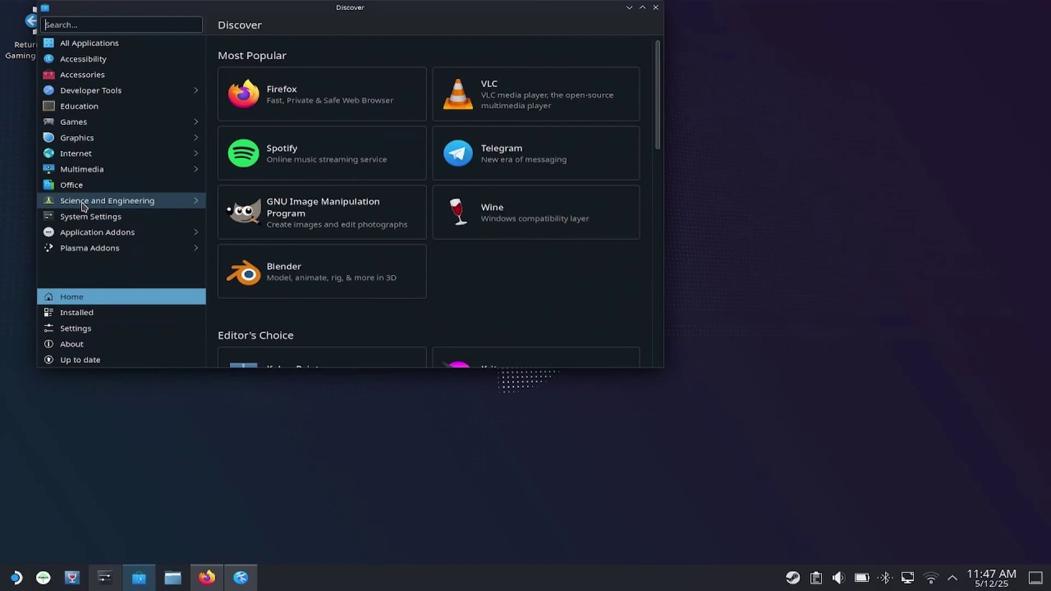
# Search 'protontricks' in Discover, install Protontricks, and close Discover.
pyautogui.write('protontricks')
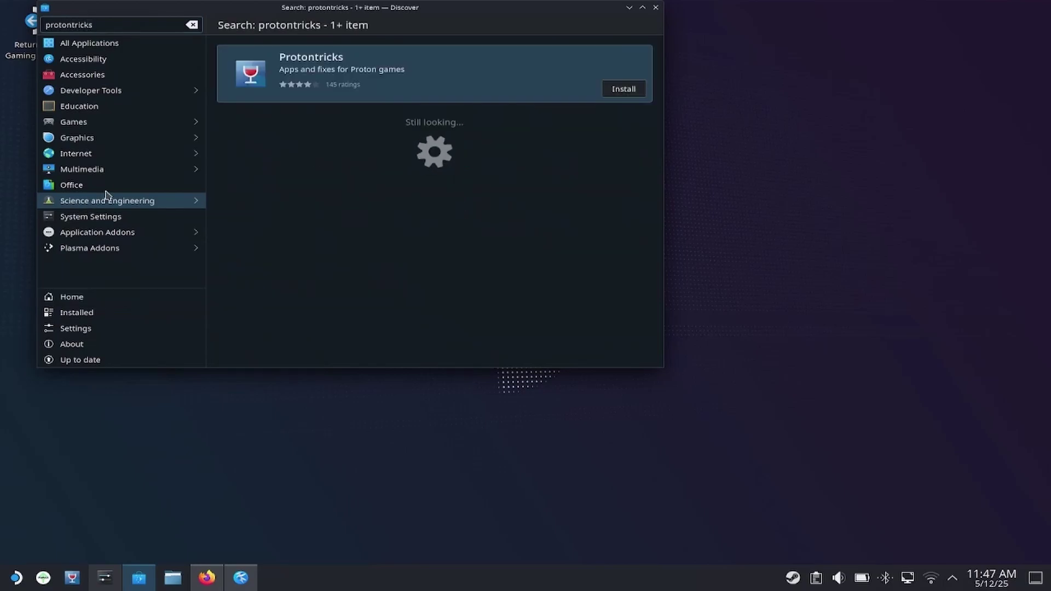
pyautogui.click(619, 94)
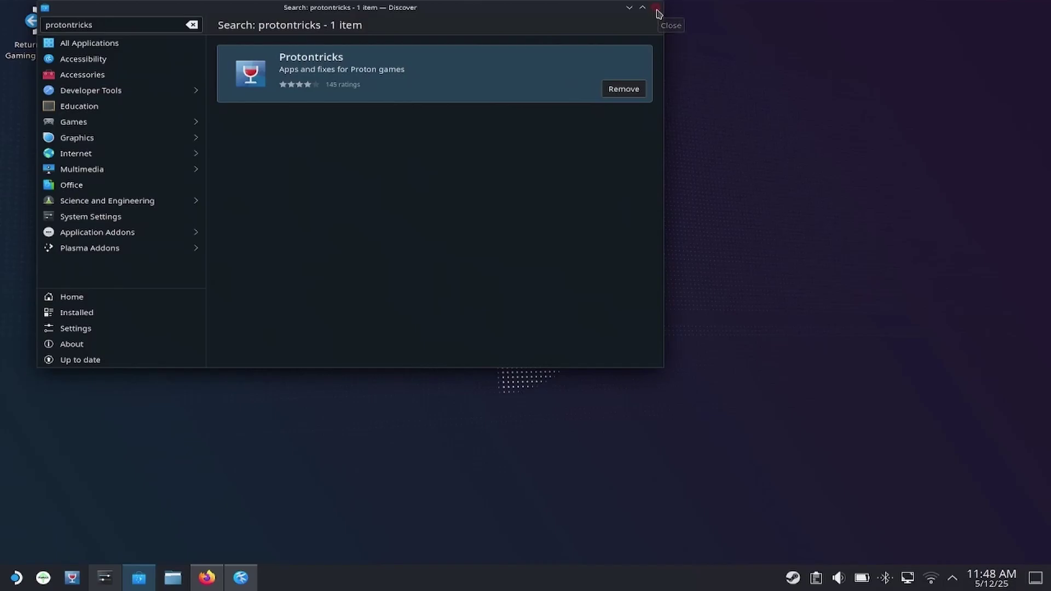
pyautogui.click(656, 8)
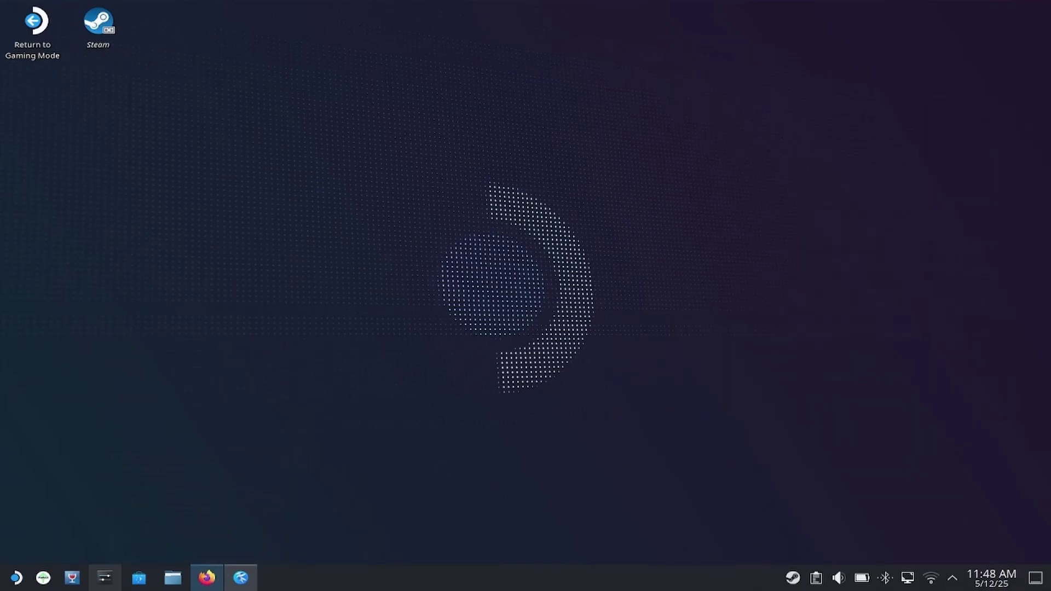
# Maximize Firefox and download the Diablo II and Lord of Destruction PC installers.
pyautogui.moveTo(1050, 11); pyautogui.dragTo(624, 94)
pyautogui.doubleClick(608, 96)
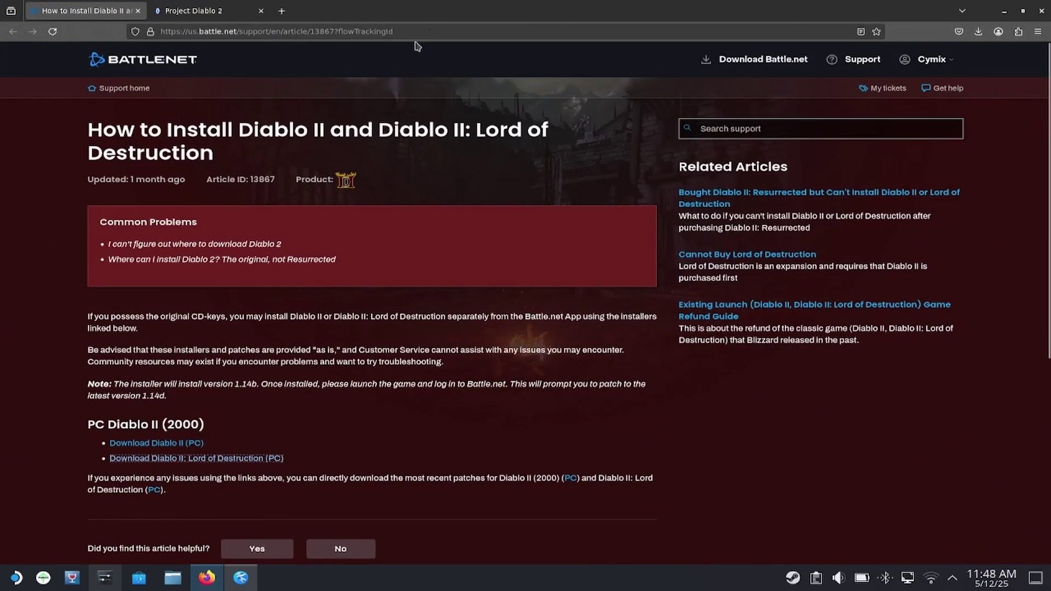
pyautogui.click(183, 444)
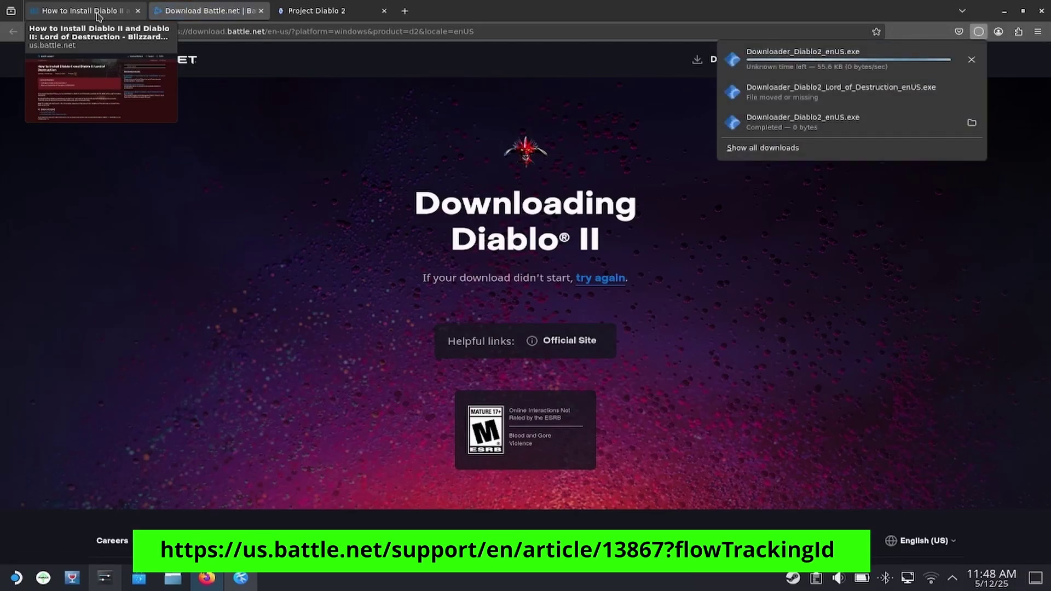
pyautogui.click(98, 16)
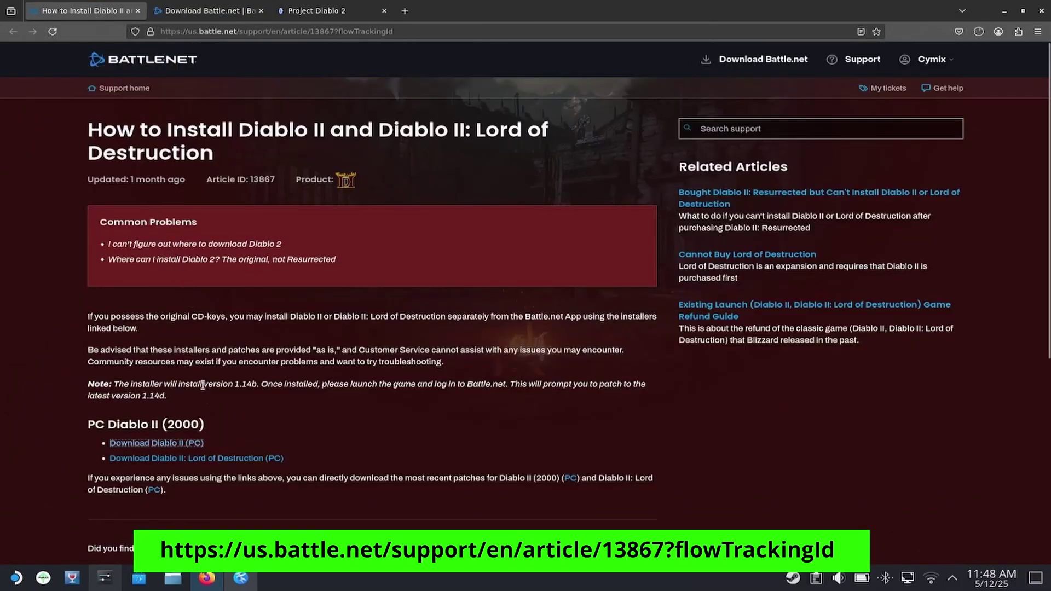
pyautogui.click(220, 458)
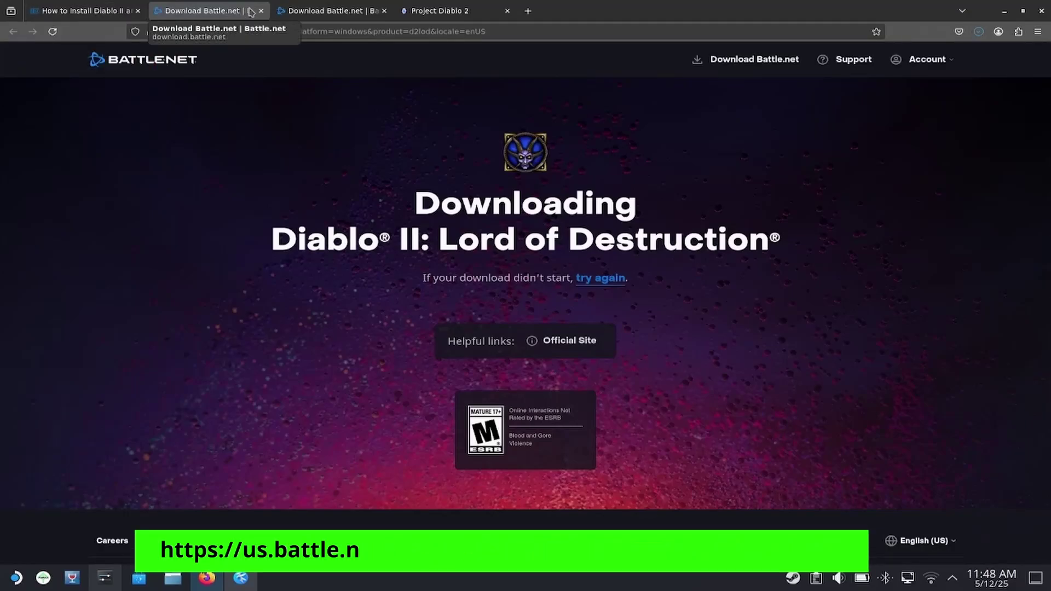
# Download the Project Diablo 2 installer from projectdiablo2.com and minimize Firefox.
pyautogui.click(455, 11)
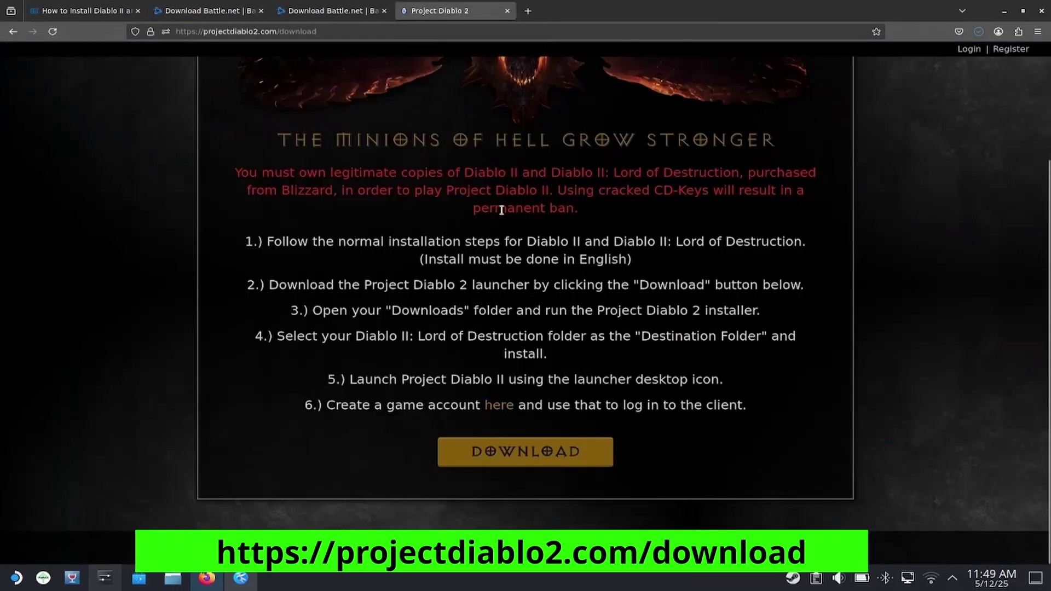
pyautogui.scroll(3, 640, 394)
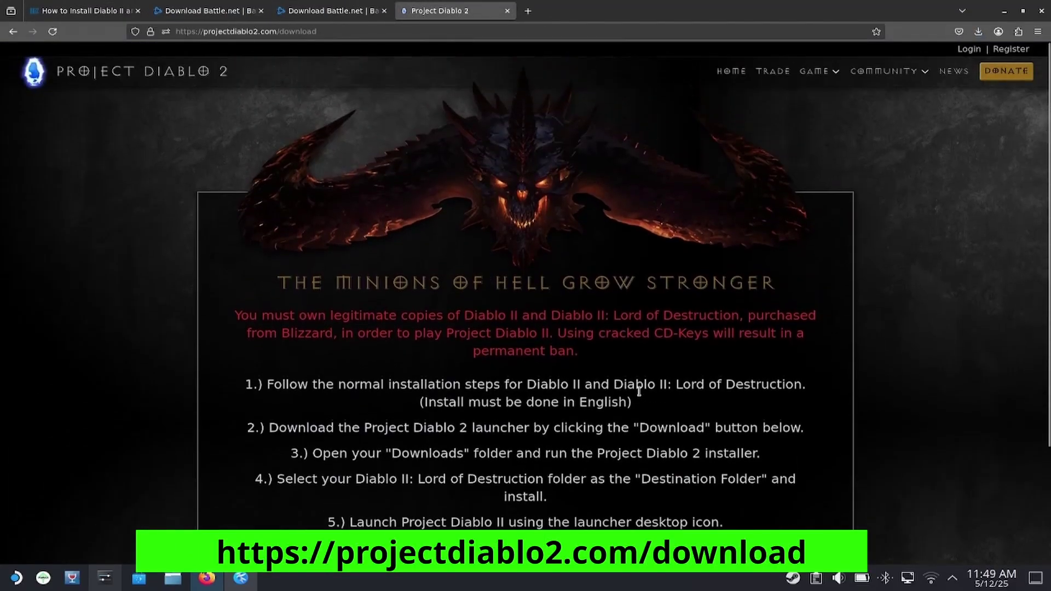
pyautogui.scroll(-3, 637, 387)
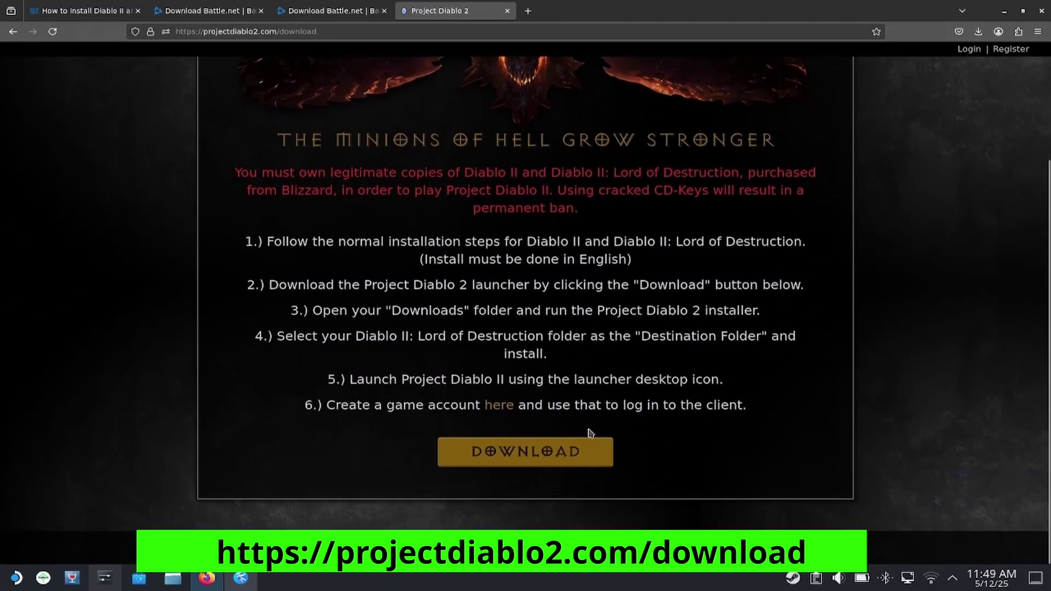
pyautogui.click(563, 455)
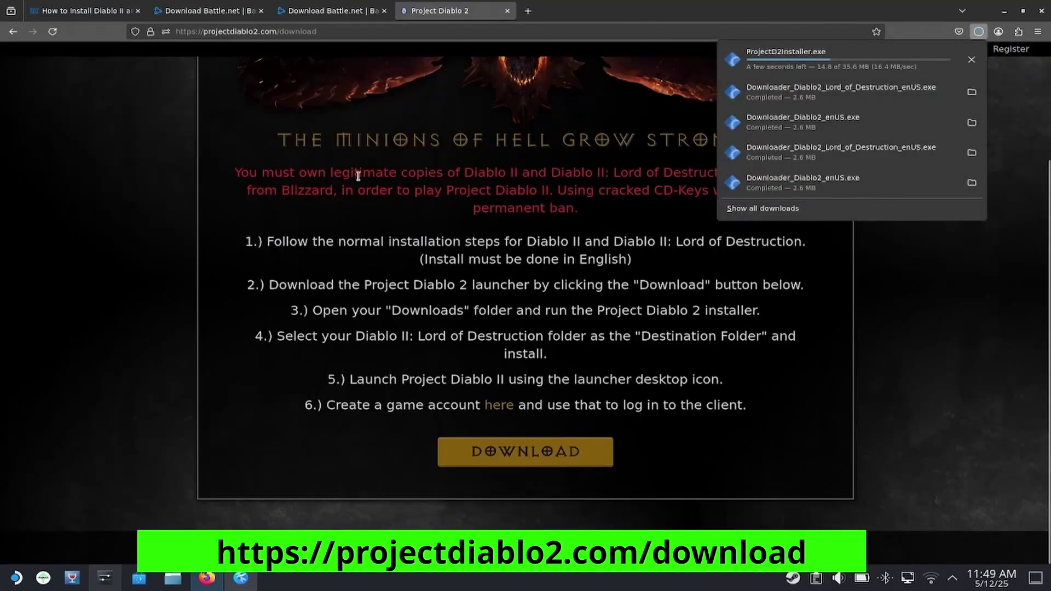
pyautogui.click(115, 16)
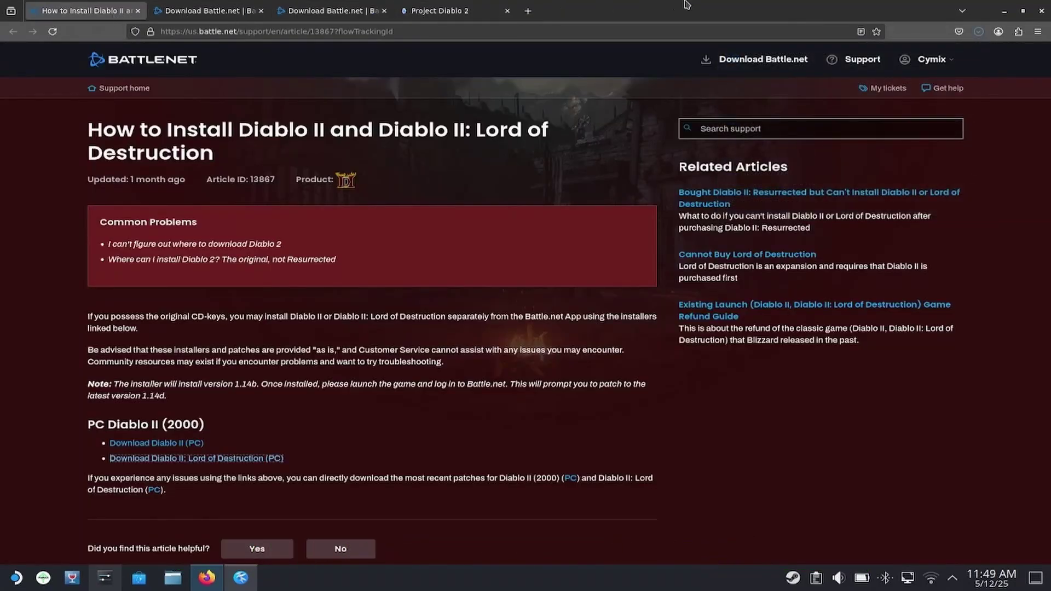
pyautogui.click(1003, 11)
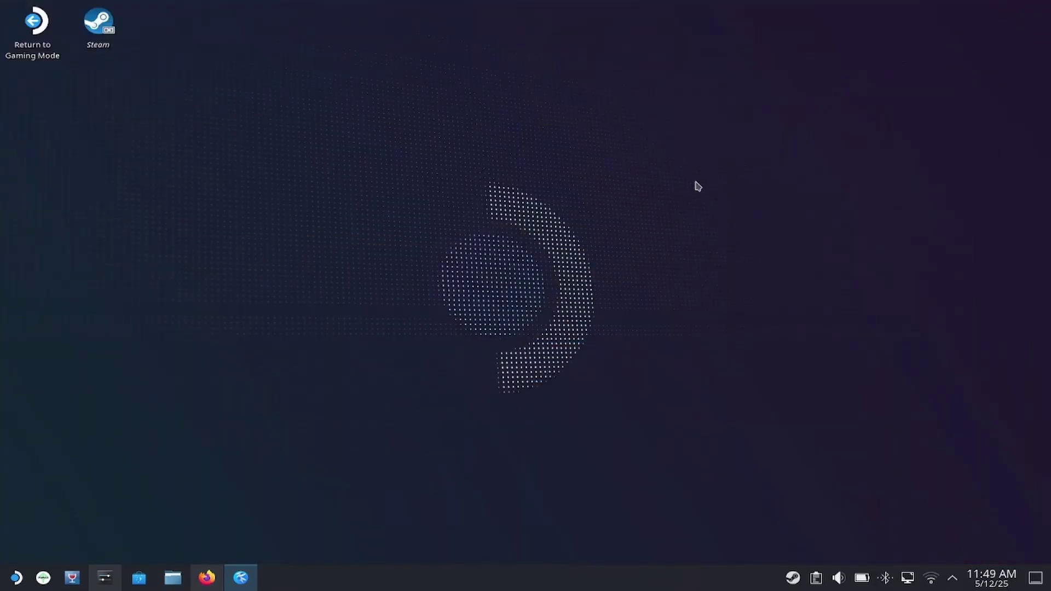
# Add Downloader_Diablo2_enUS.exe from the Downloads folder to Steam.
pyautogui.click(173, 578)
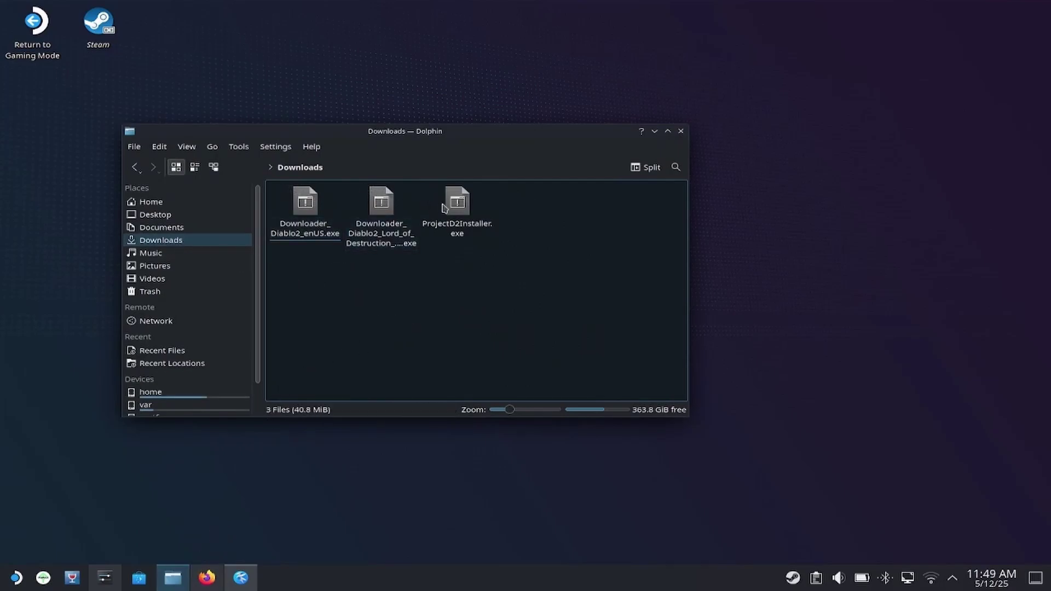
pyautogui.click(309, 204)
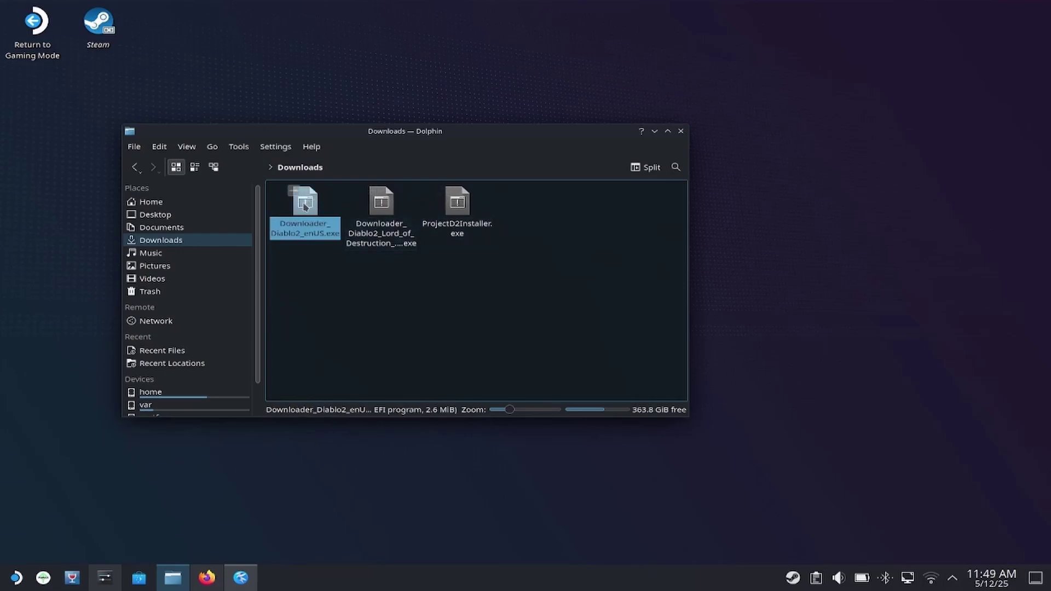
pyautogui.rightClick(305, 205)
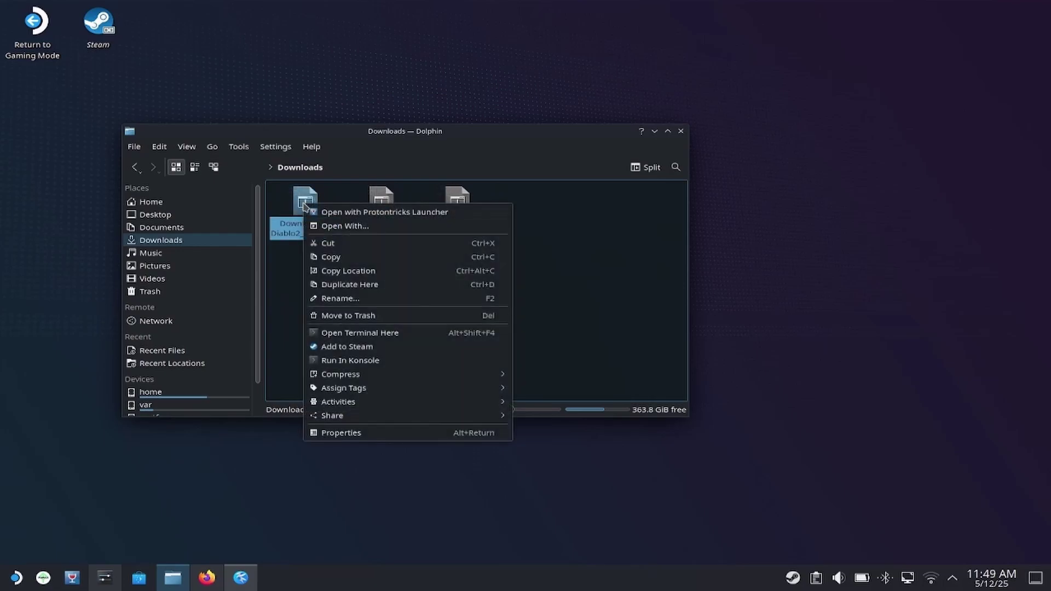
pyautogui.click(346, 346)
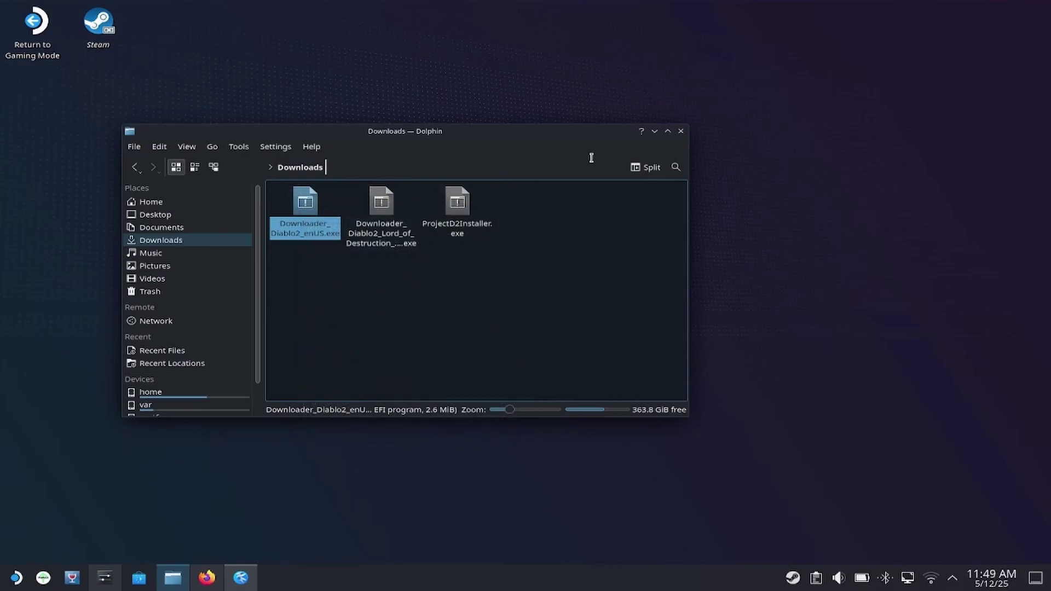
# Launch Steam and find Downloader_Diablo2_enUS.exe in the library by searching 'diab'.
pyautogui.click(655, 132)
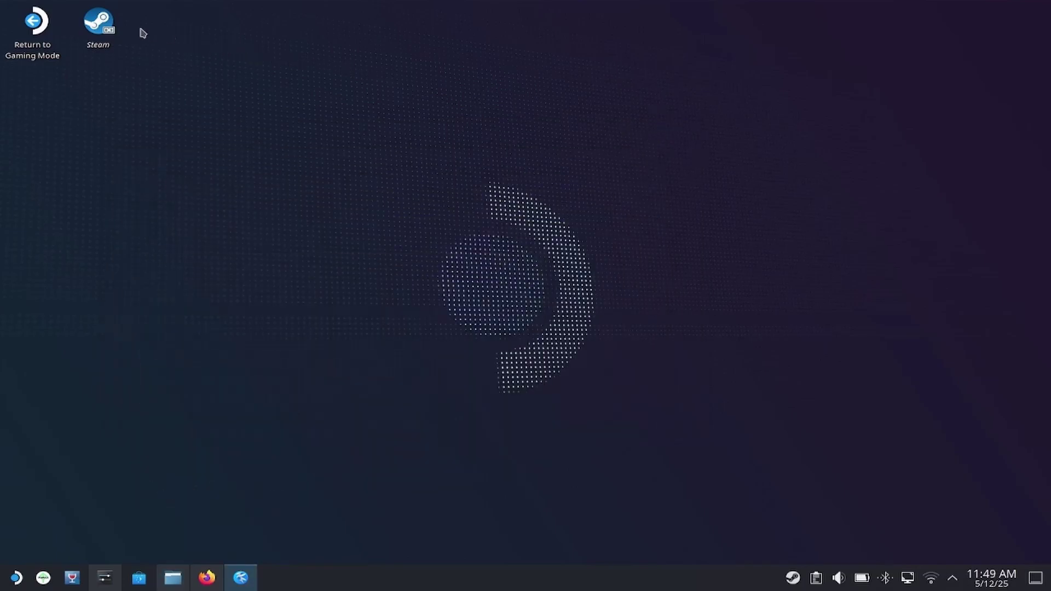
pyautogui.doubleClick(102, 24)
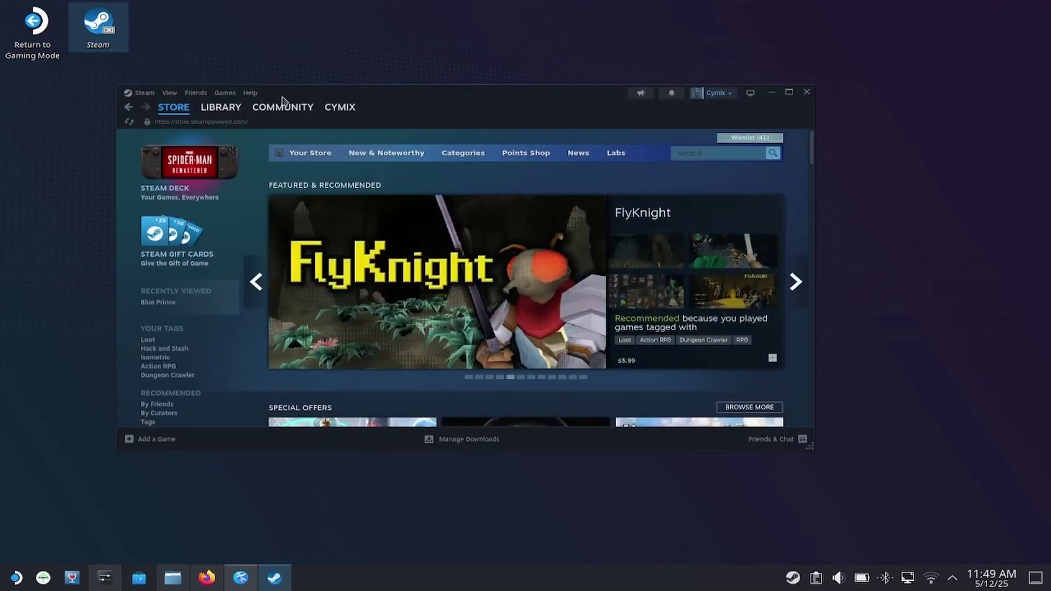
pyautogui.click(221, 110)
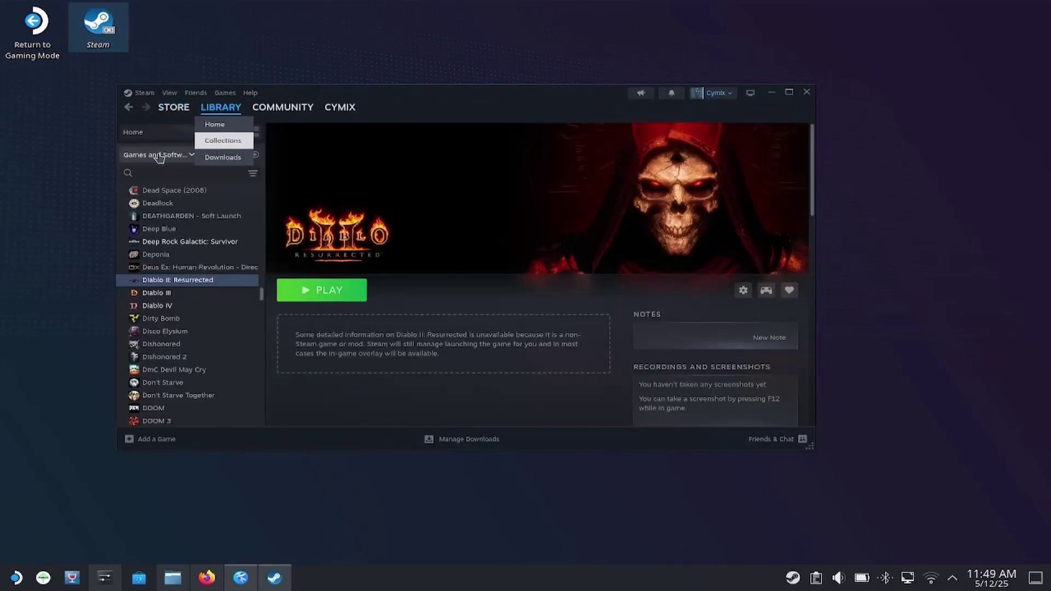
pyautogui.click(151, 173)
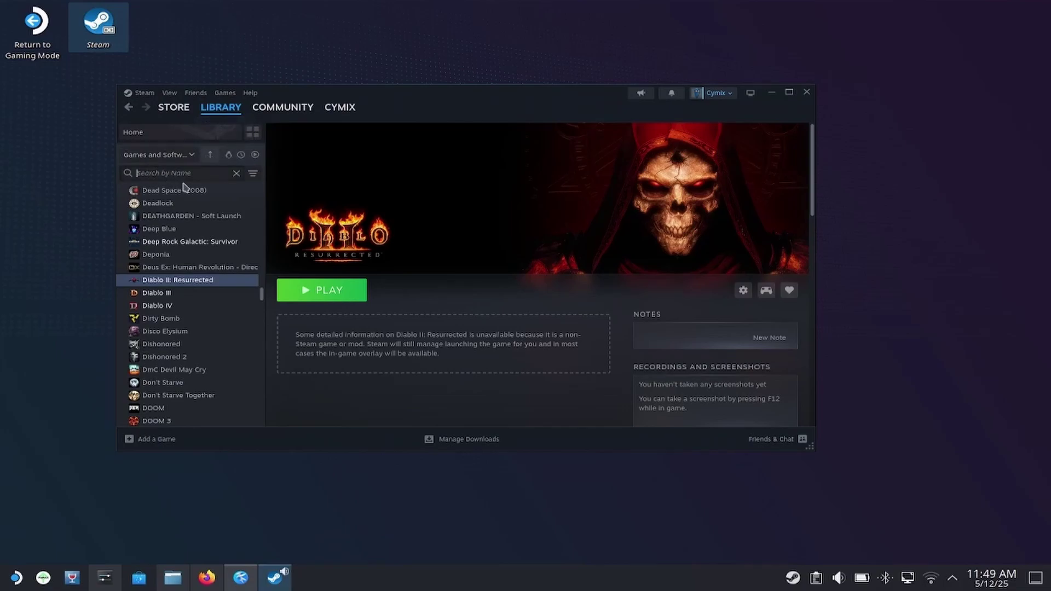
pyautogui.write('diab')
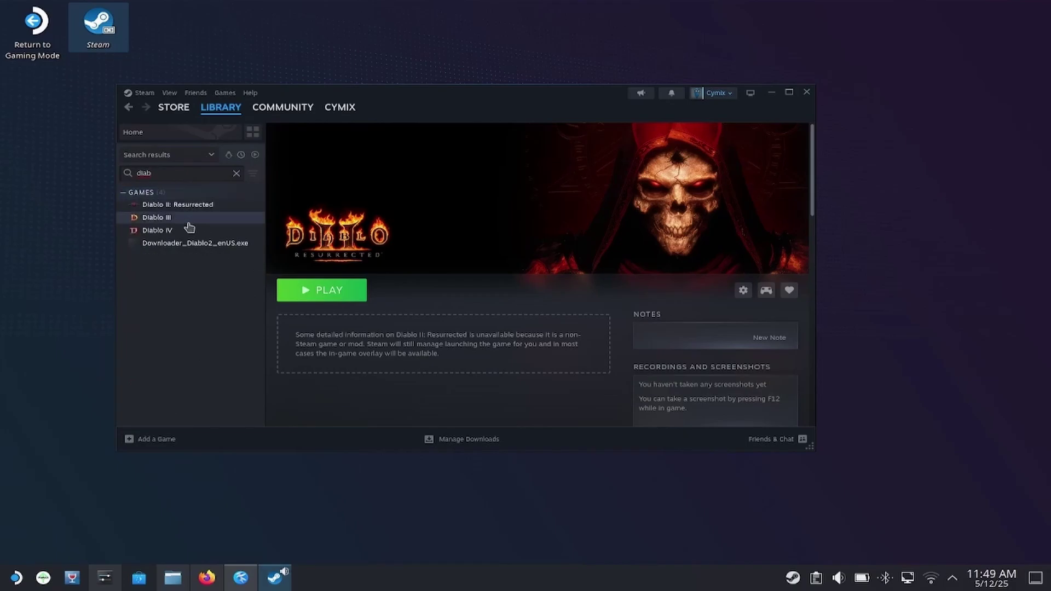
pyautogui.click(188, 248)
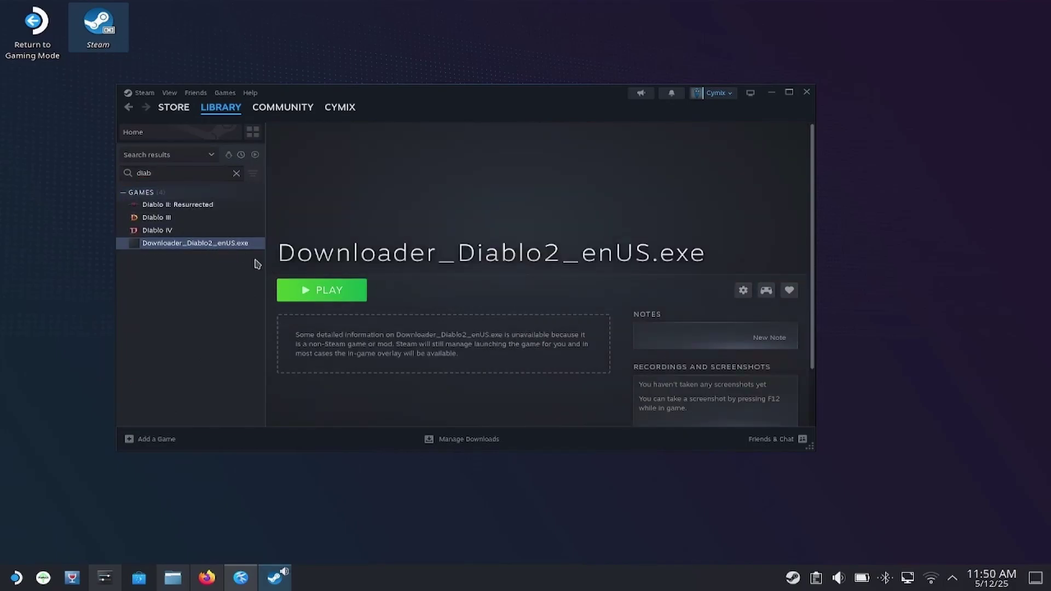
pyautogui.rightClick(222, 247)
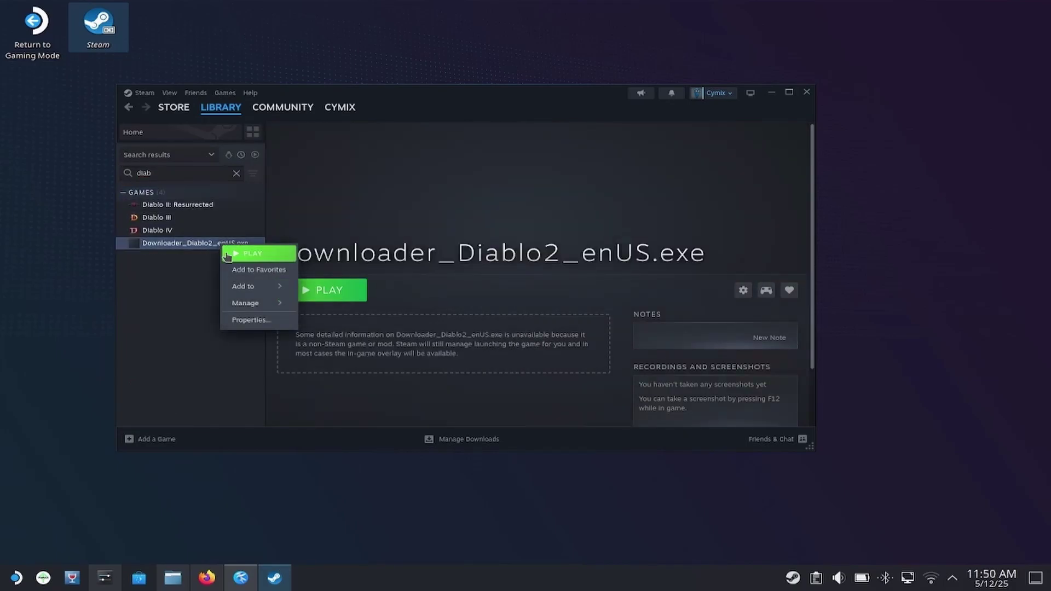
# Force Proton 9.0-4 for the Downloader_Diablo2_enUS.exe shortcut, then play it.
pyautogui.click(253, 321)
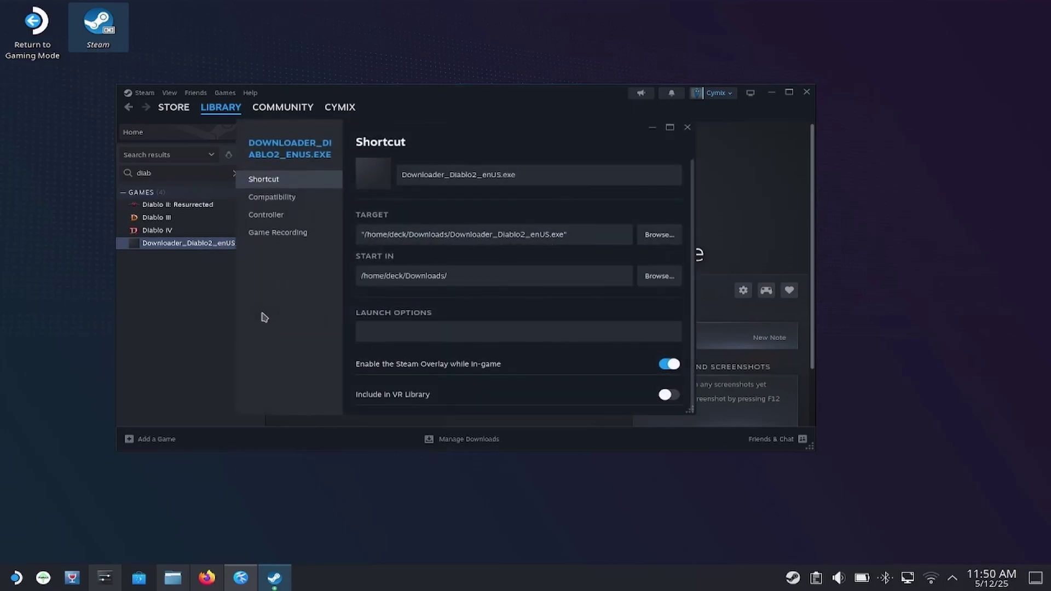
pyautogui.click(270, 202)
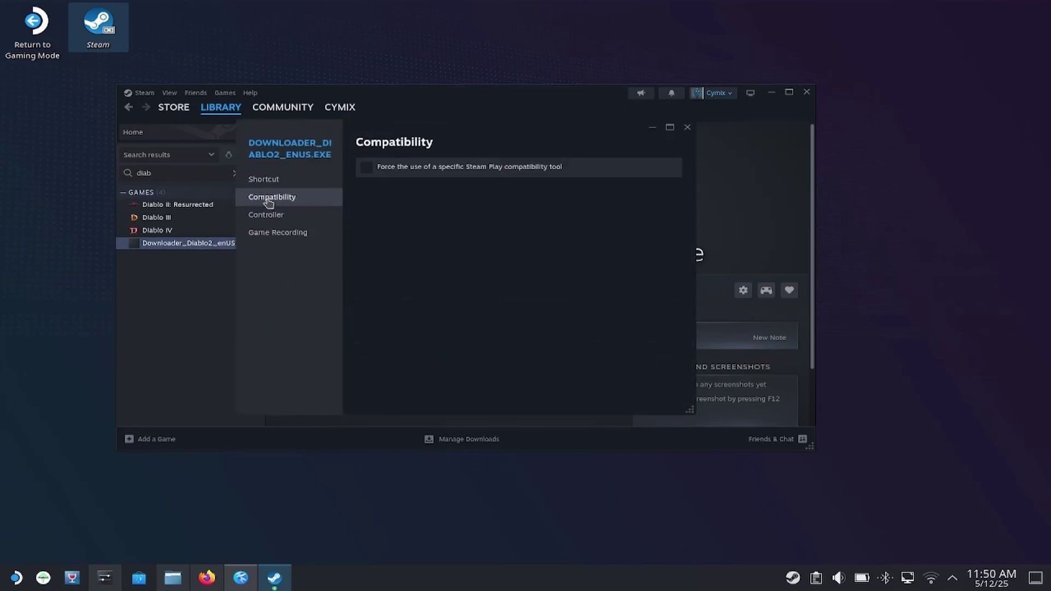
pyautogui.click(367, 171)
pyautogui.click(447, 194)
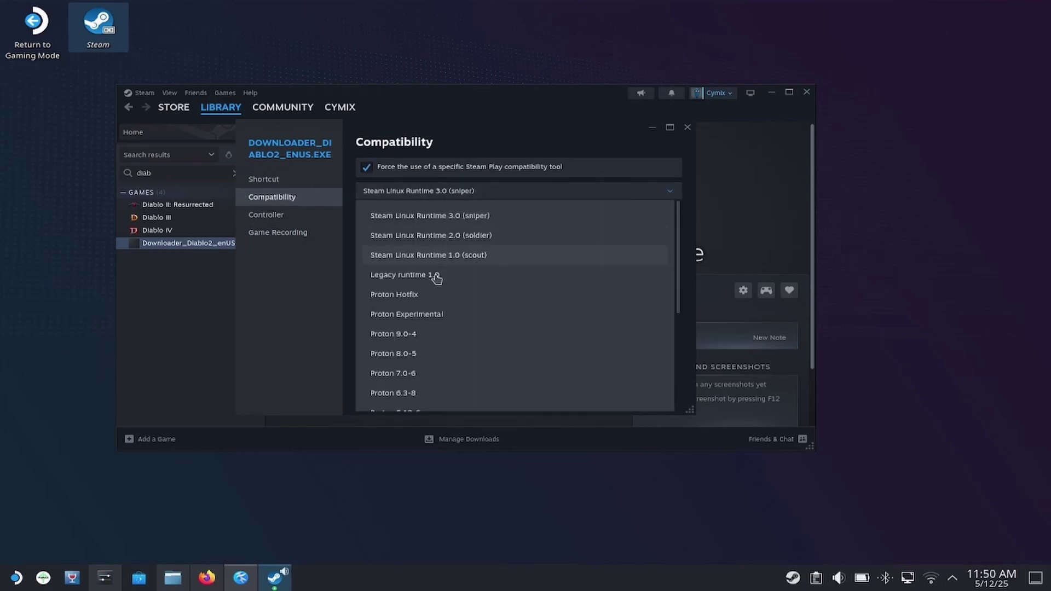
pyautogui.click(417, 338)
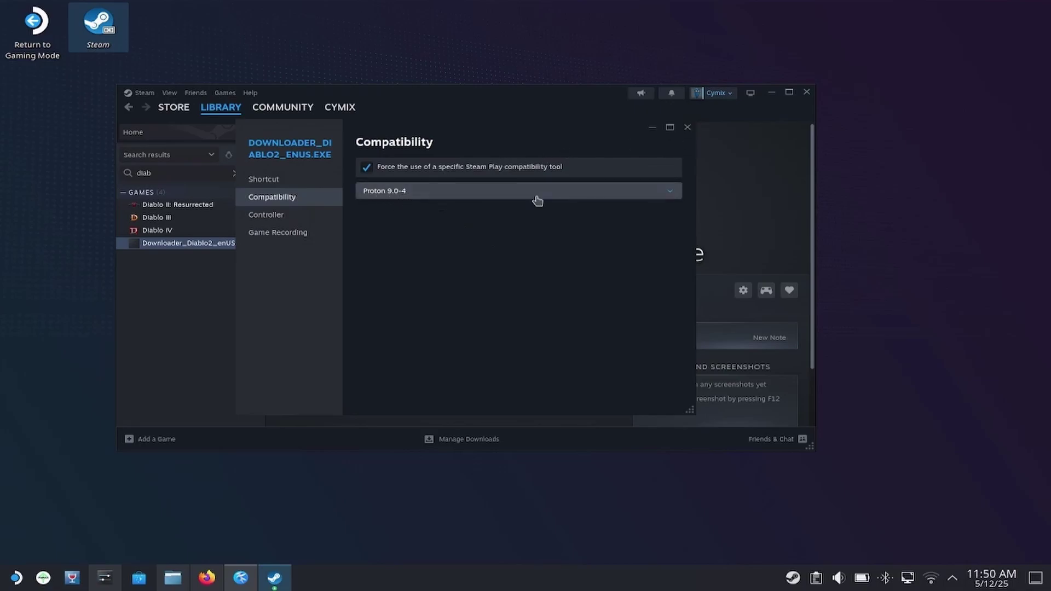
pyautogui.click(688, 129)
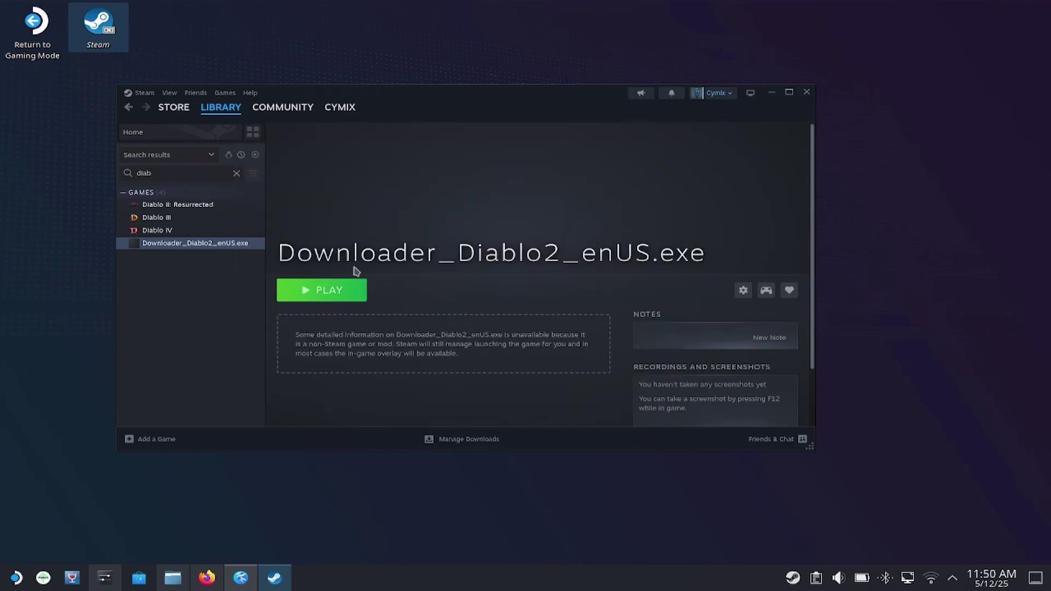
pyautogui.click(333, 296)
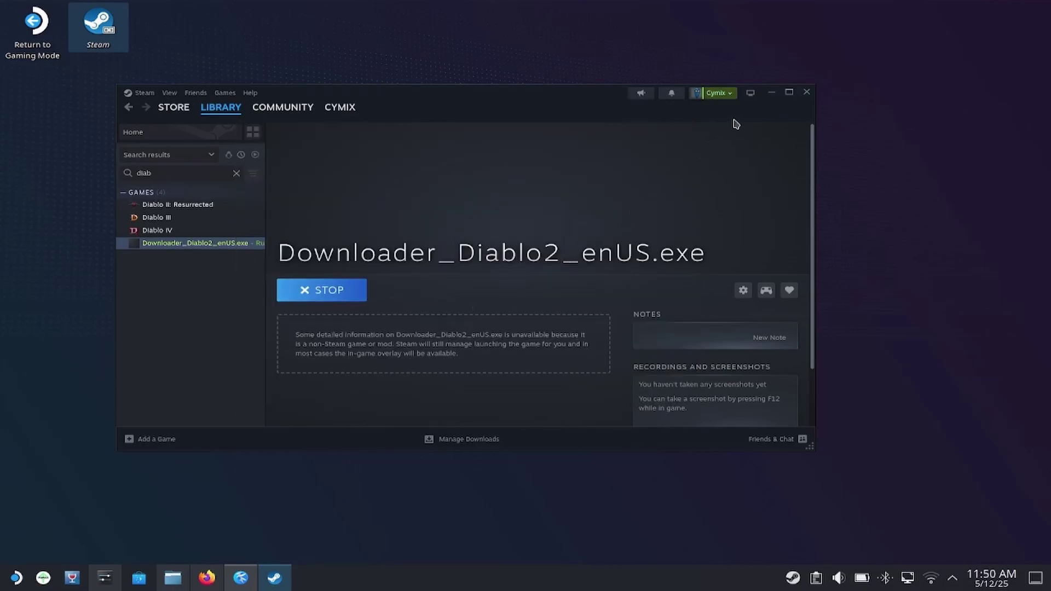
pyautogui.click(771, 93)
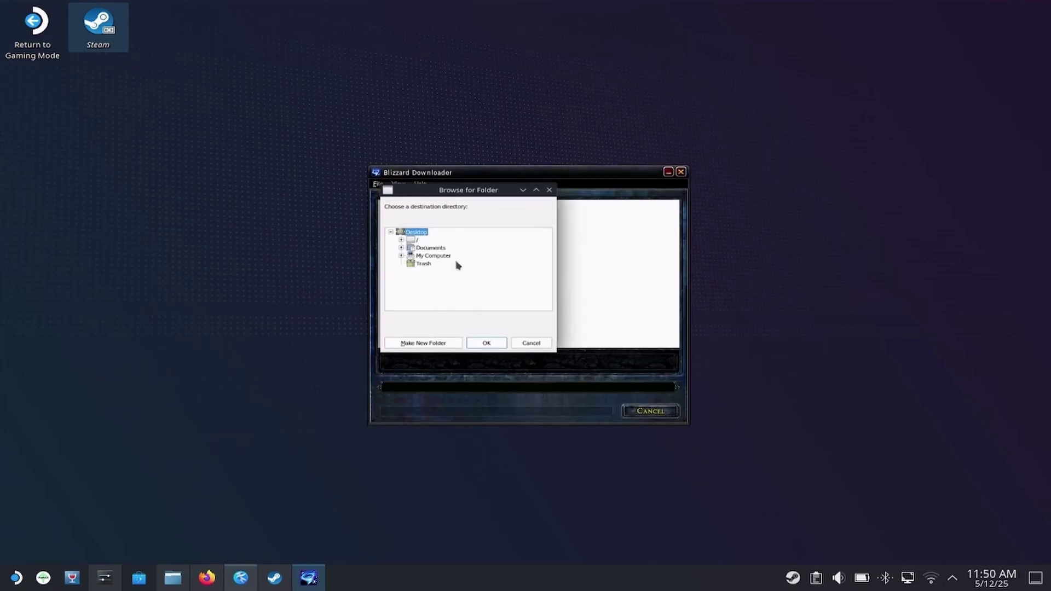
# Set /home/deck/Downloads as the download destination and start the D2 download.
pyautogui.click(402, 242)
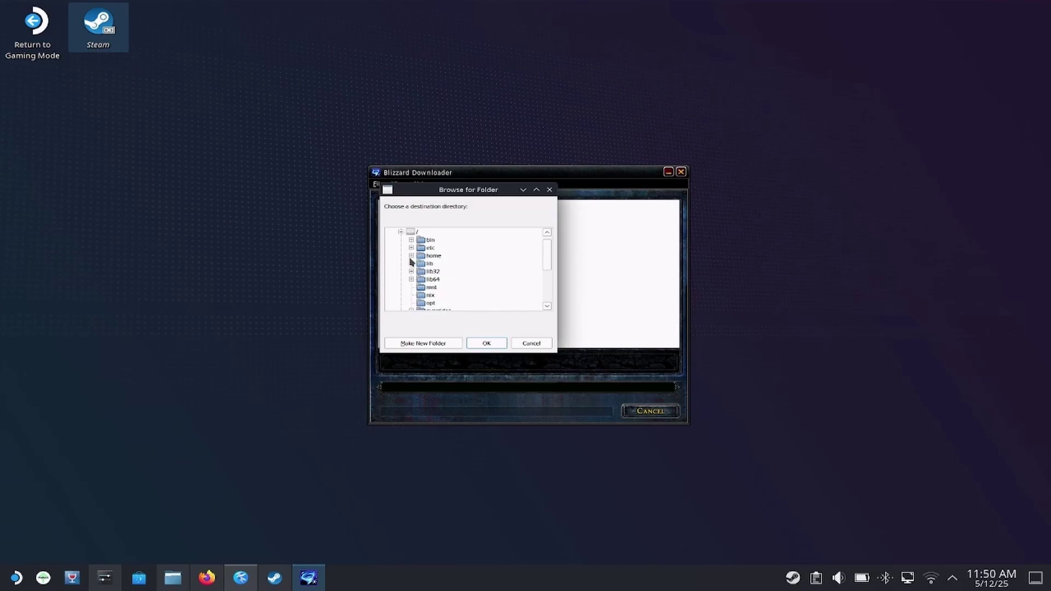
pyautogui.click(411, 255)
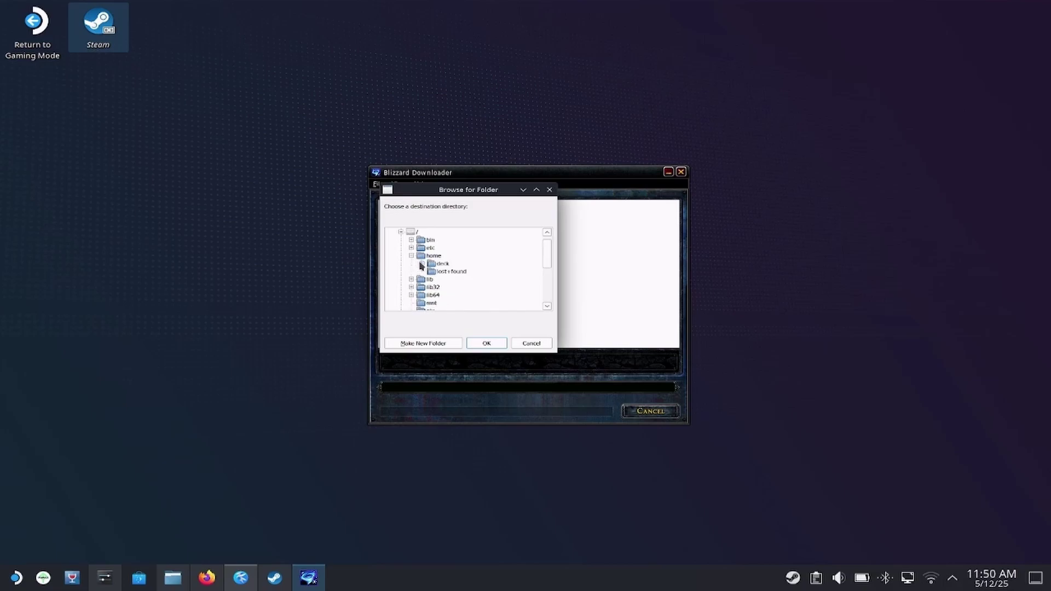
pyautogui.click(421, 264)
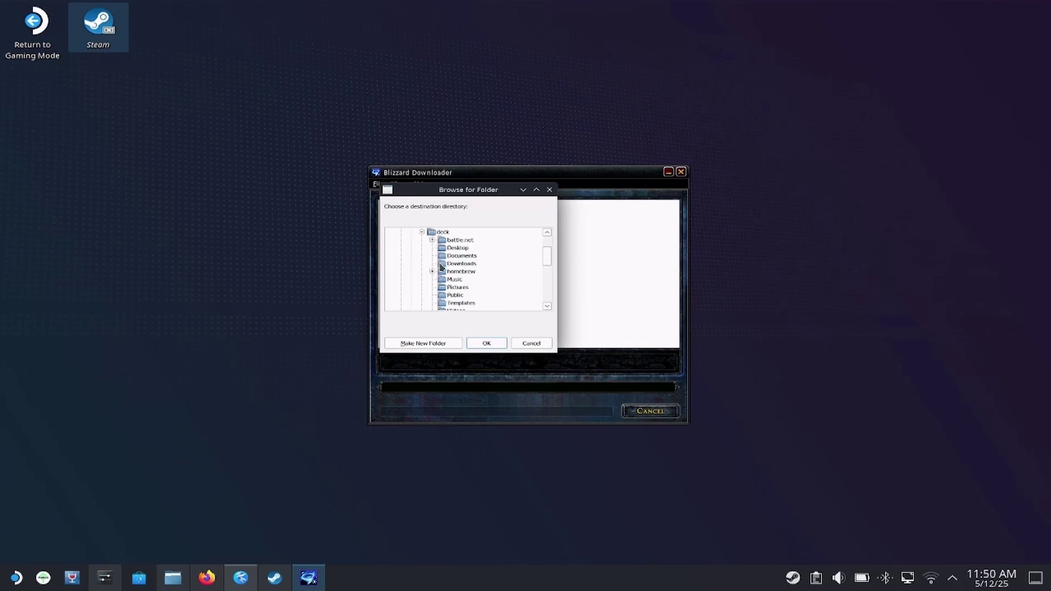
pyautogui.click(443, 266)
pyautogui.click(496, 345)
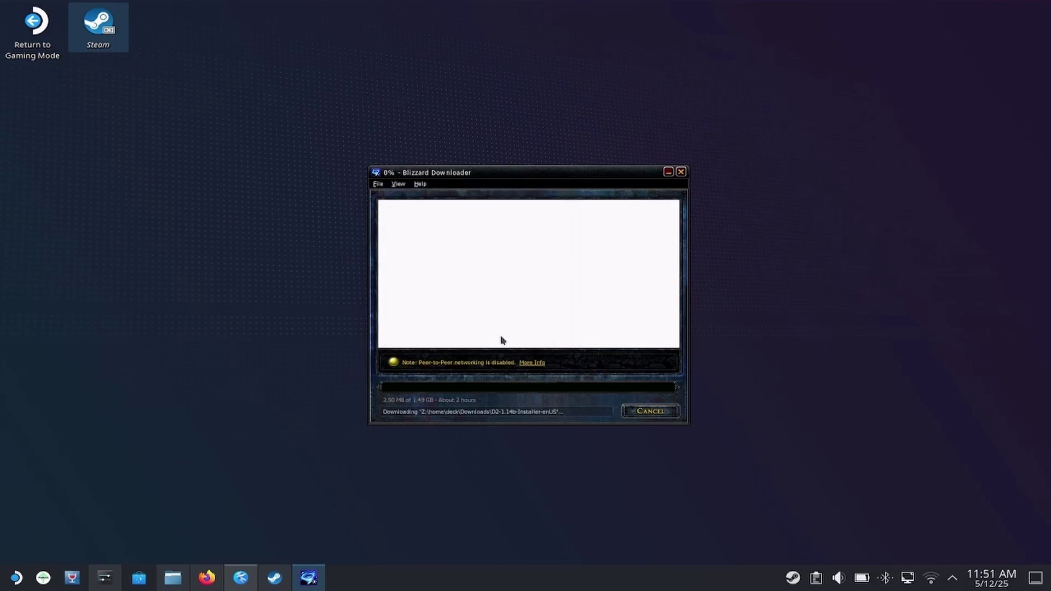
pyautogui.moveTo(496, 173); pyautogui.dragTo(243, 132)
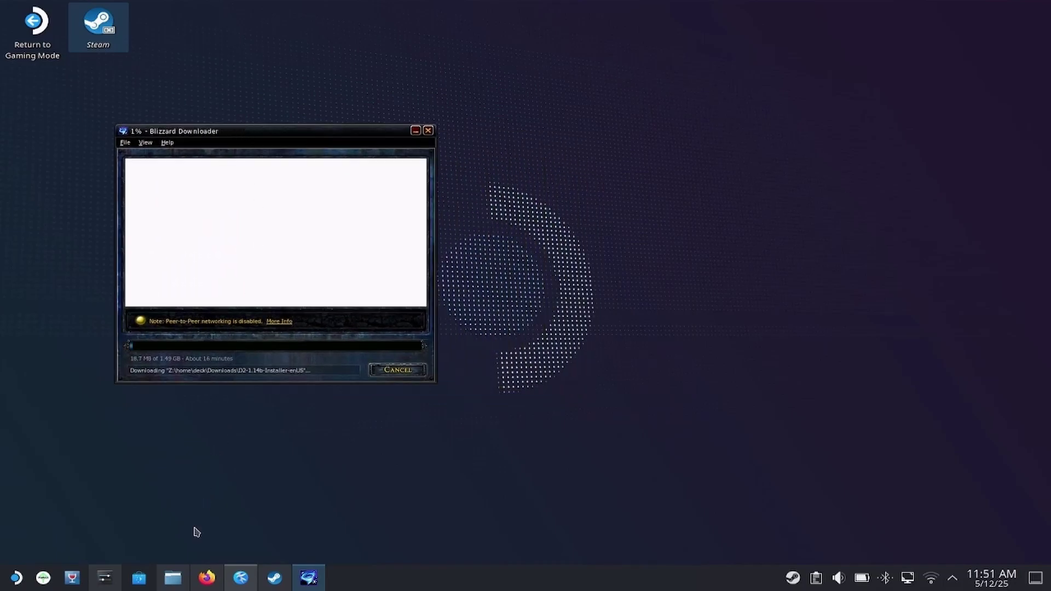
# Open the Lord of Destruction downloader with the Protontricks Launcher.
pyautogui.click(173, 577)
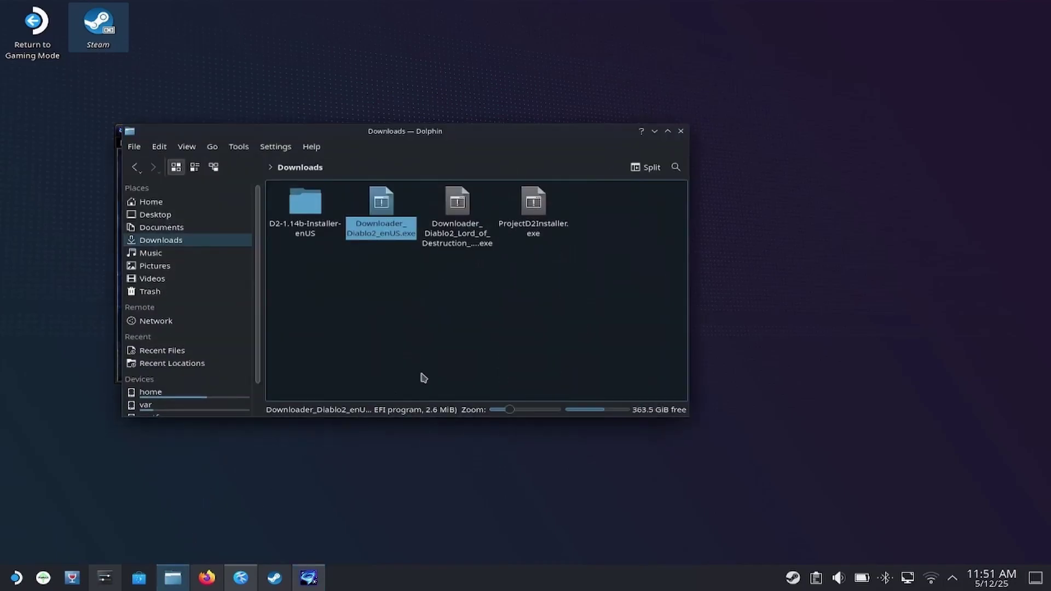
pyautogui.click(442, 335)
pyautogui.click(453, 208)
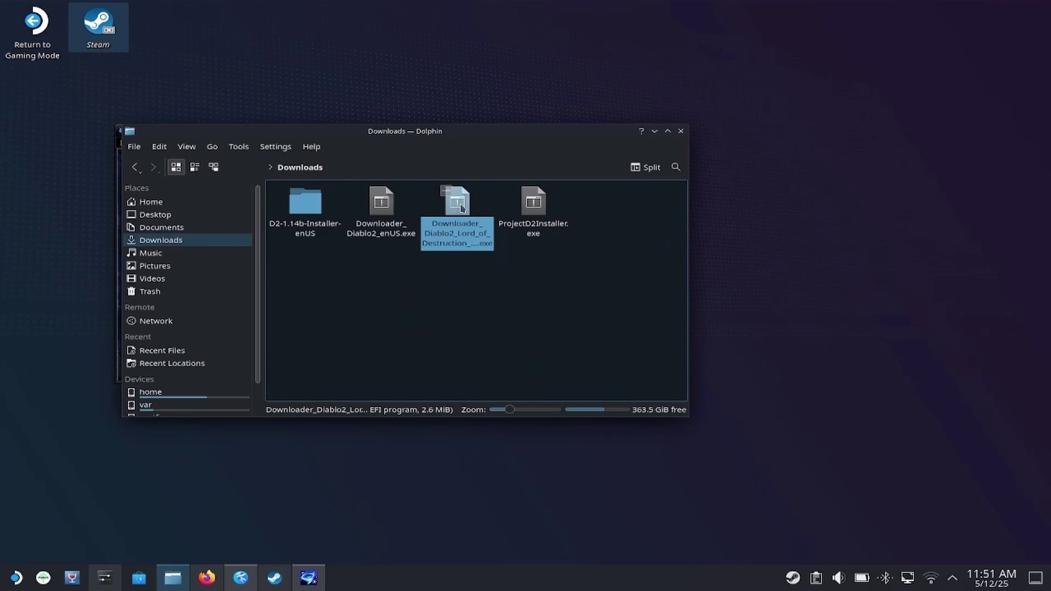
pyautogui.rightClick(462, 207)
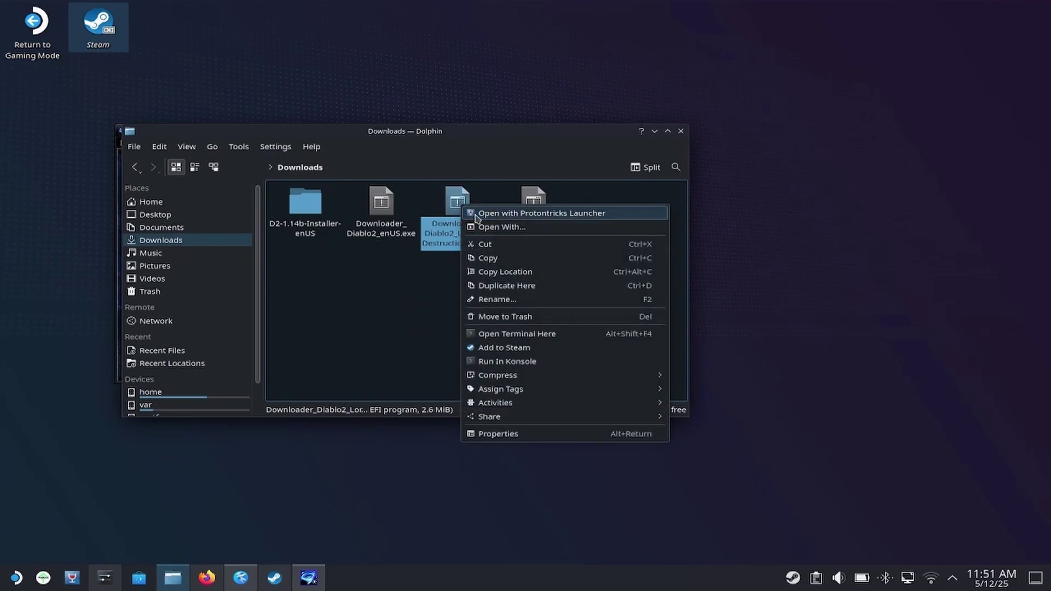
pyautogui.click(476, 215)
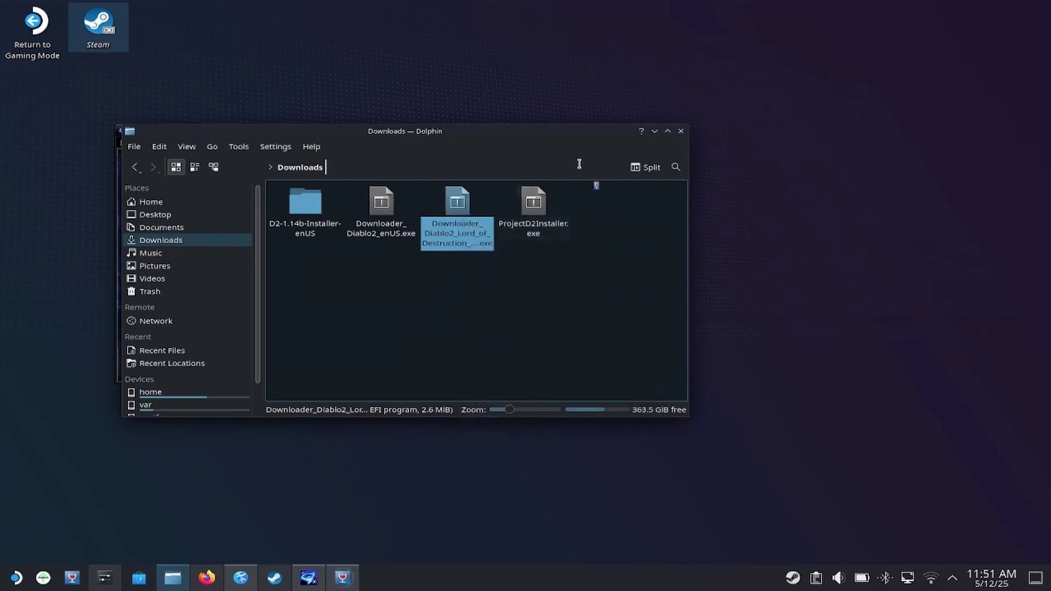
# Run it in the Downloader_Diablo2_enUS.exe shortcut's Wine prefix.
pyautogui.click(655, 132)
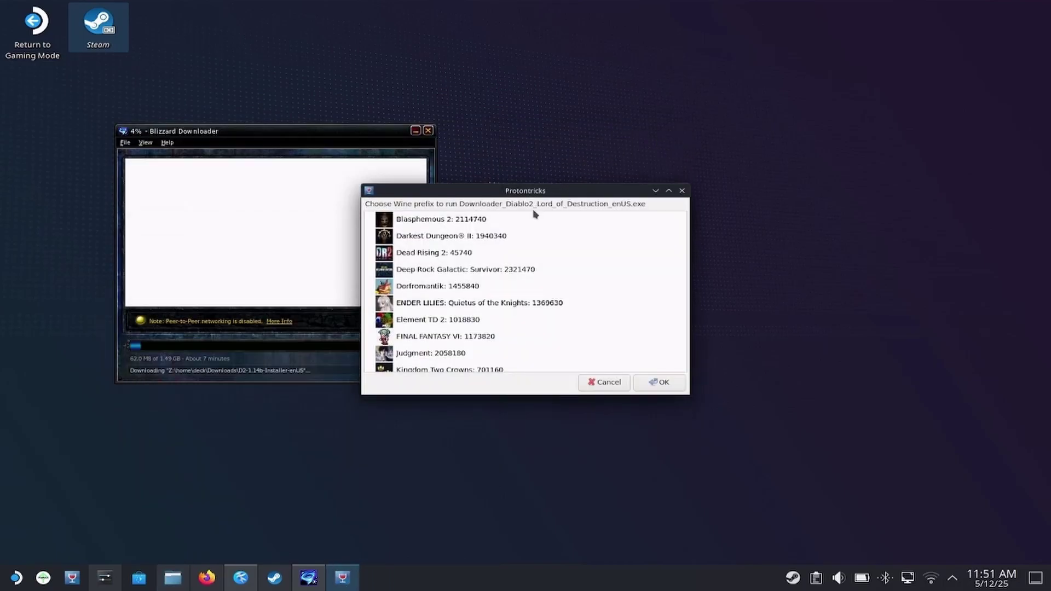
pyautogui.scroll(-3, 518, 304)
pyautogui.scroll(-5, 517, 304)
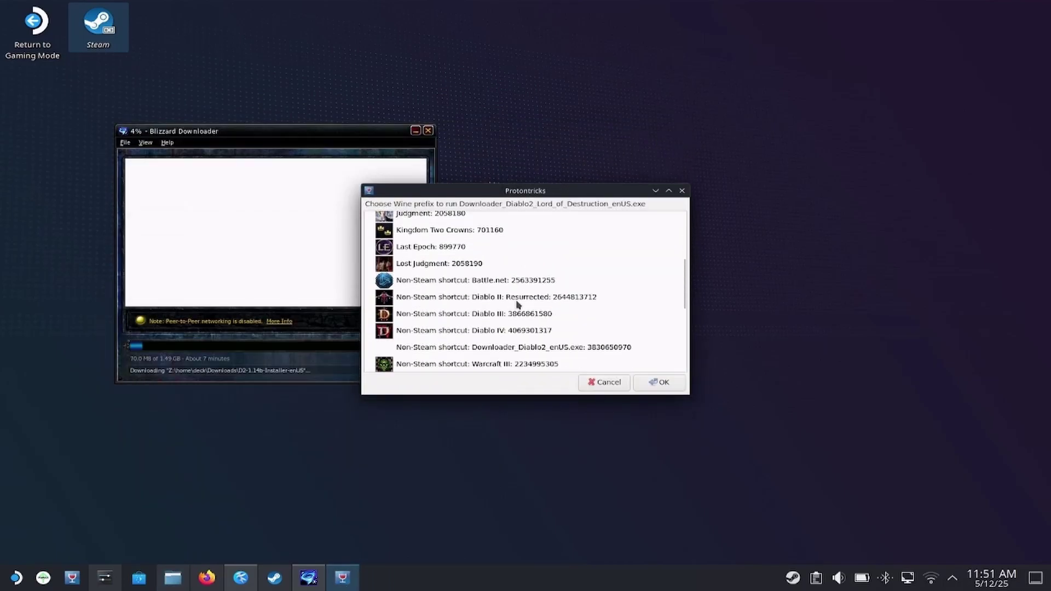
pyautogui.click(448, 281)
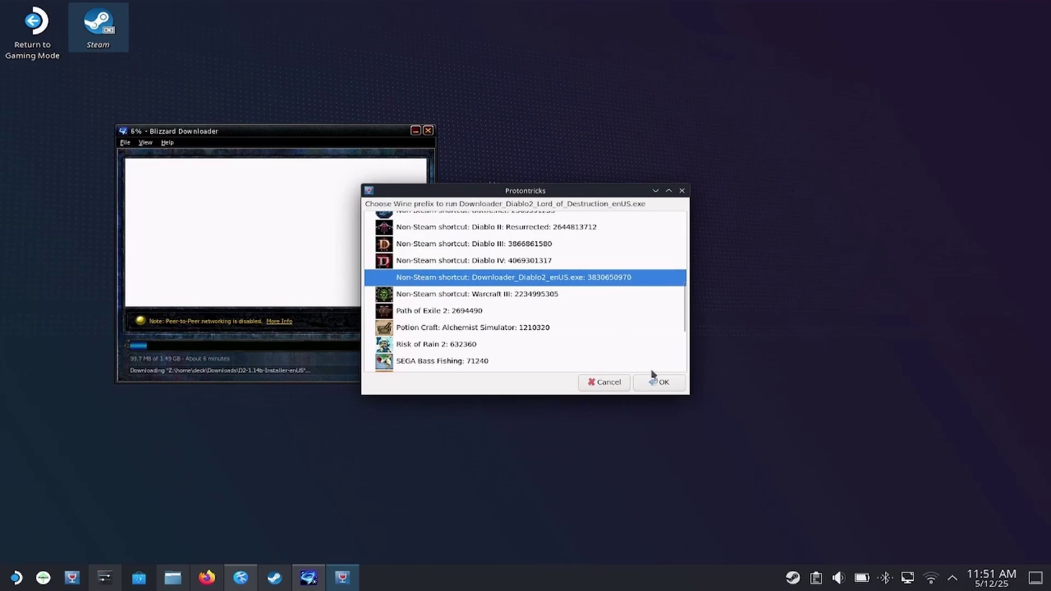
pyautogui.click(657, 381)
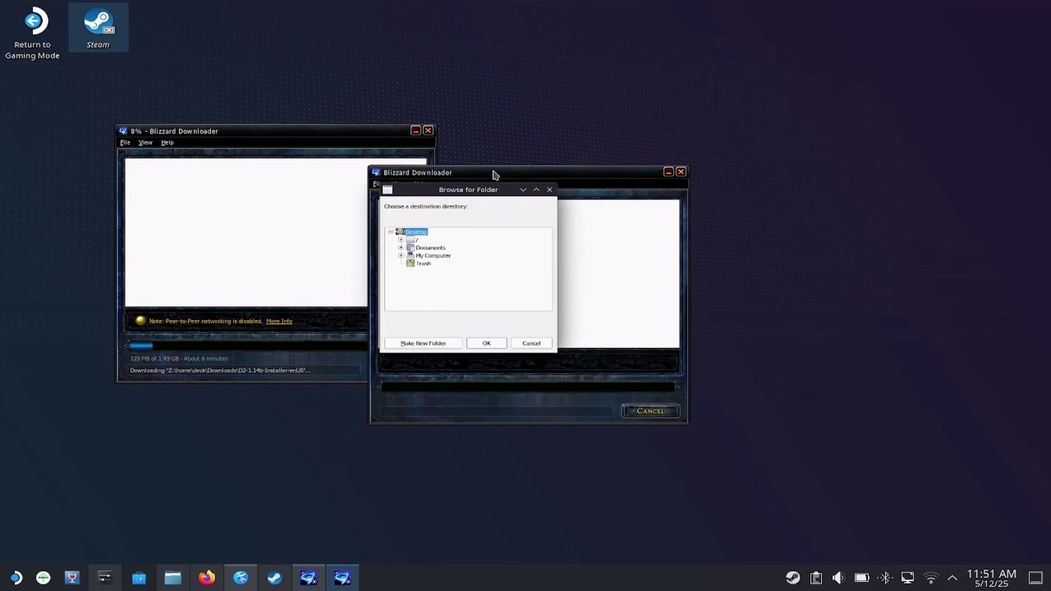
# Set the user's Downloads folder as the download destination, start the download, and move the second downloader window aside.
pyautogui.click(401, 240)
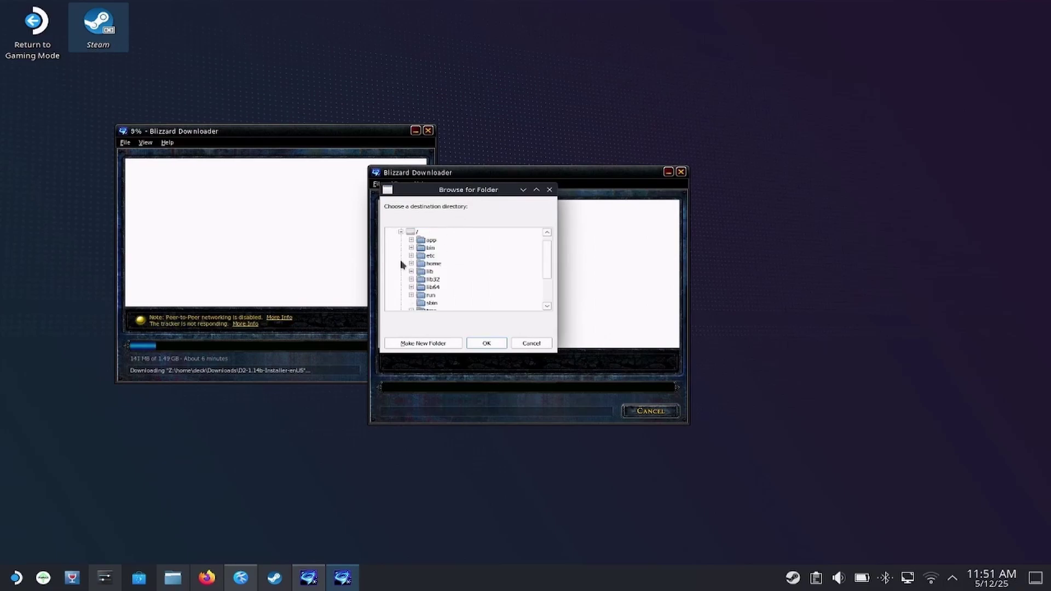
pyautogui.click(412, 263)
pyautogui.click(422, 272)
pyautogui.click(456, 280)
pyautogui.click(488, 344)
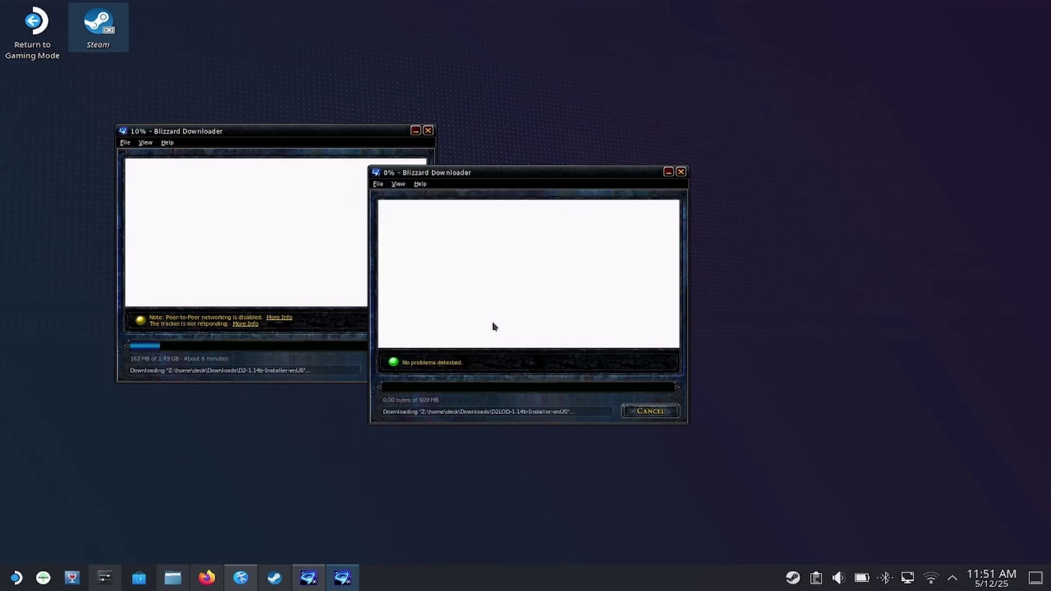
pyautogui.moveTo(505, 172); pyautogui.dragTo(725, 131)
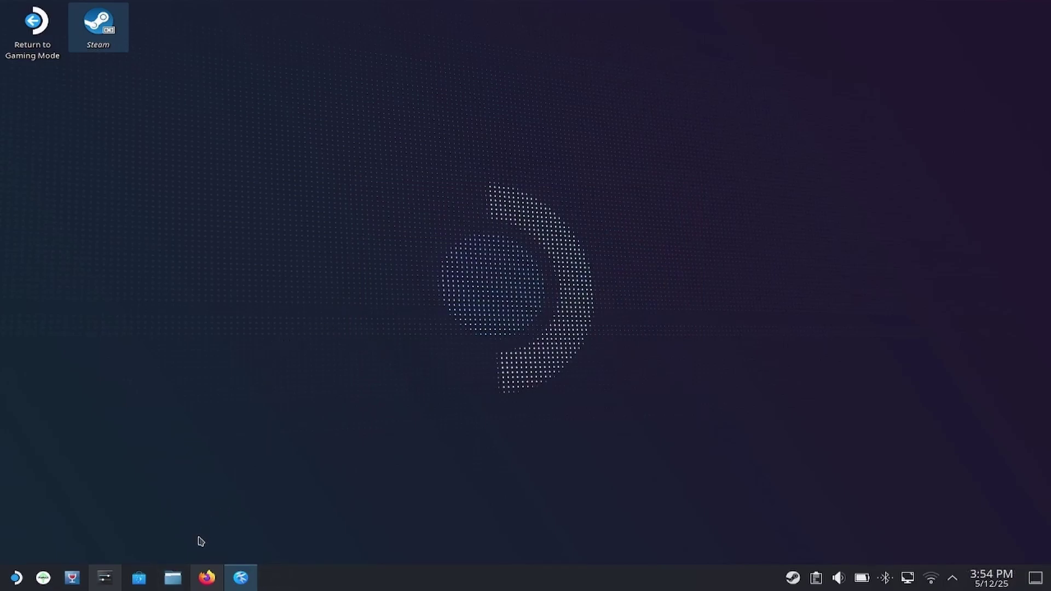
# In Dolphin, open Downloads > D2-1.14b-Installer-enUS and add Installer.exe to Steam.
pyautogui.click(171, 580)
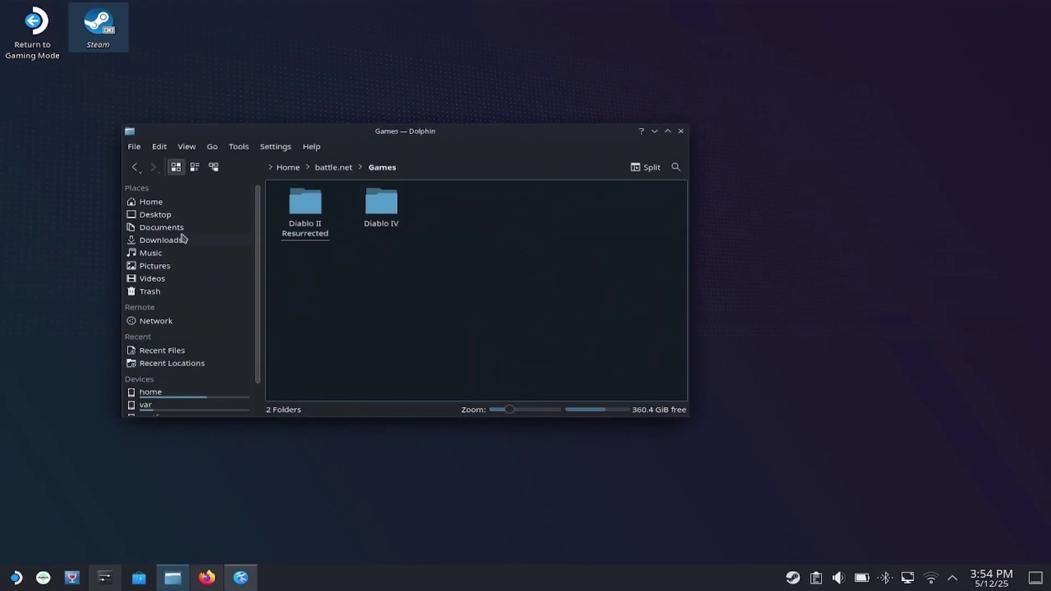
pyautogui.click(184, 239)
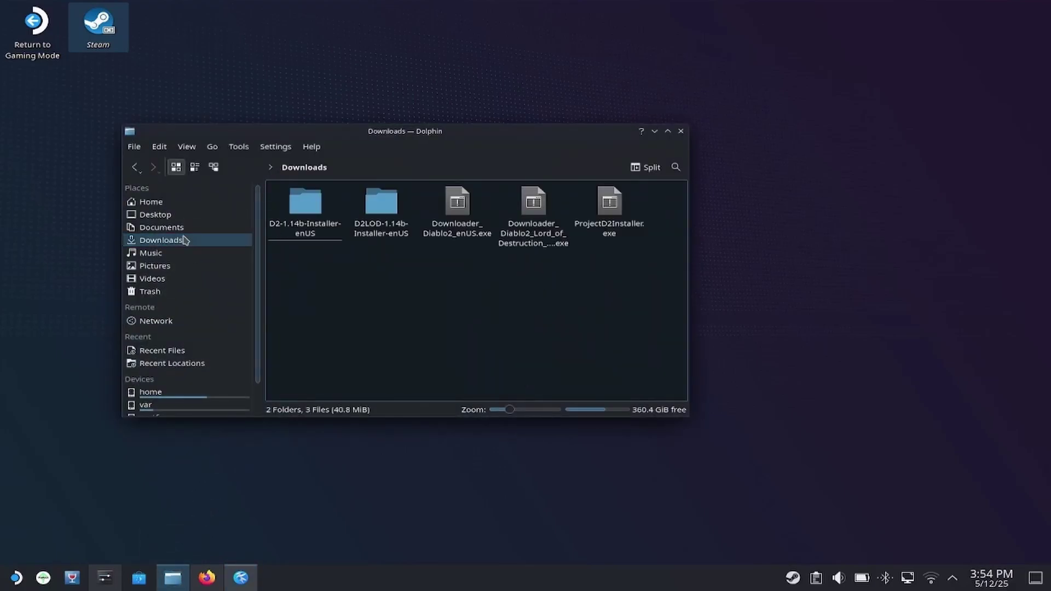
pyautogui.doubleClick(310, 207)
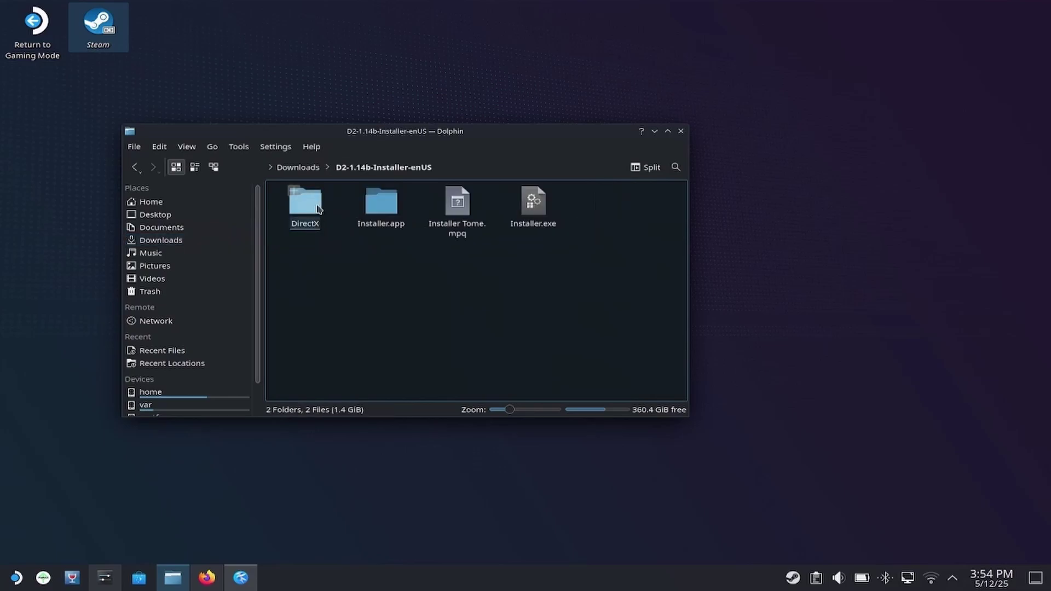
pyautogui.rightClick(537, 211)
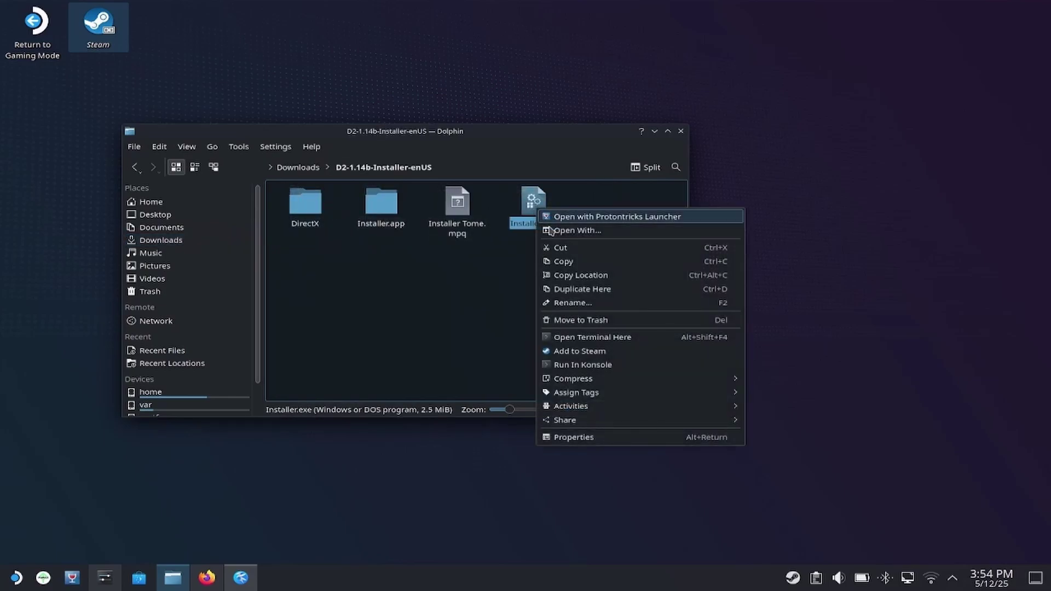
pyautogui.click(589, 354)
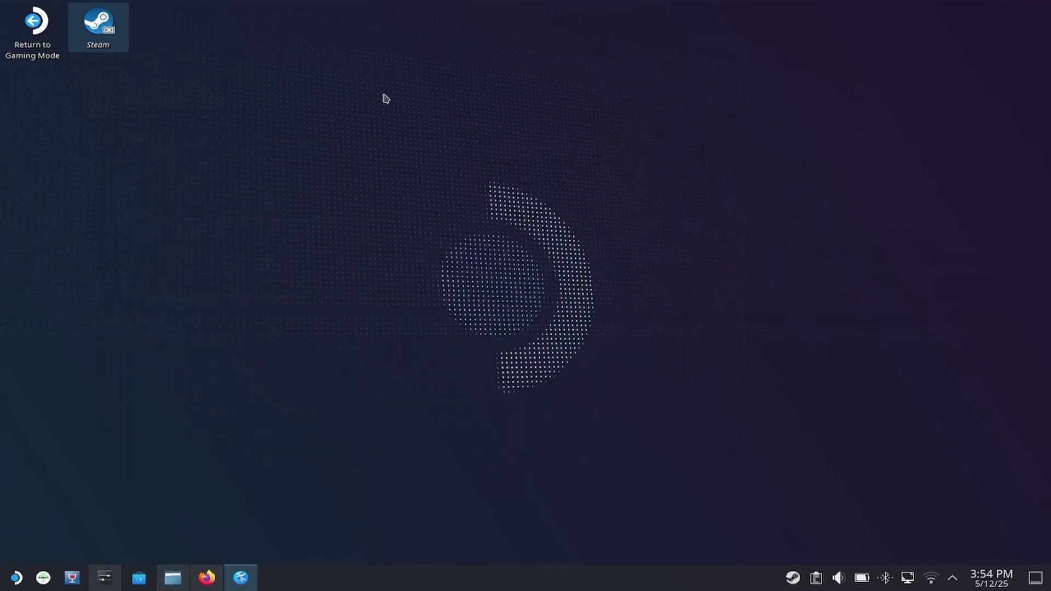
# Launch Steam and search the game library for 'Installe'.
pyautogui.doubleClick(102, 25)
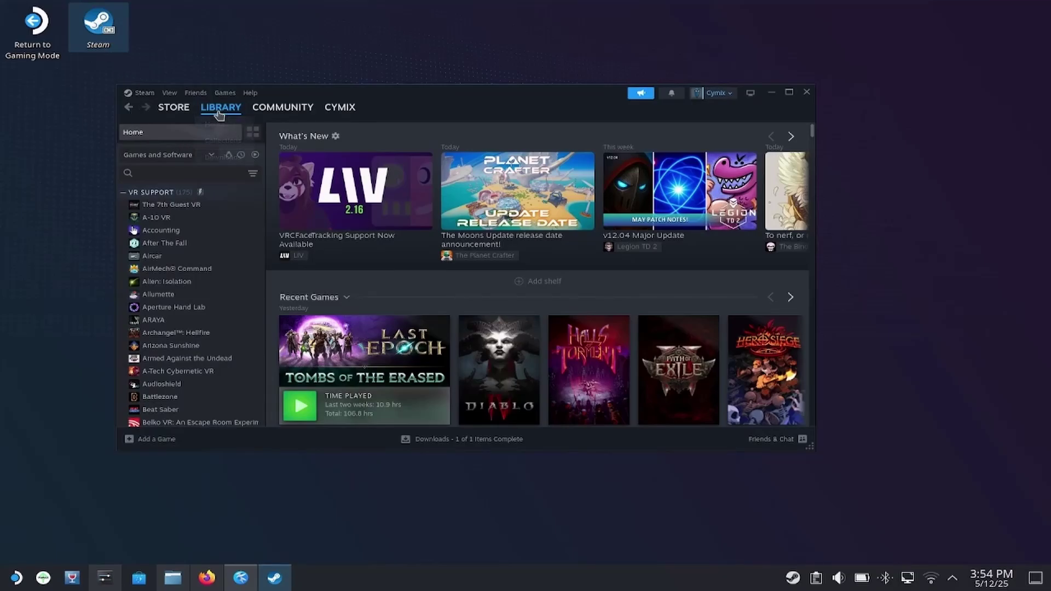
pyautogui.click(150, 174)
pyautogui.write('Installer')
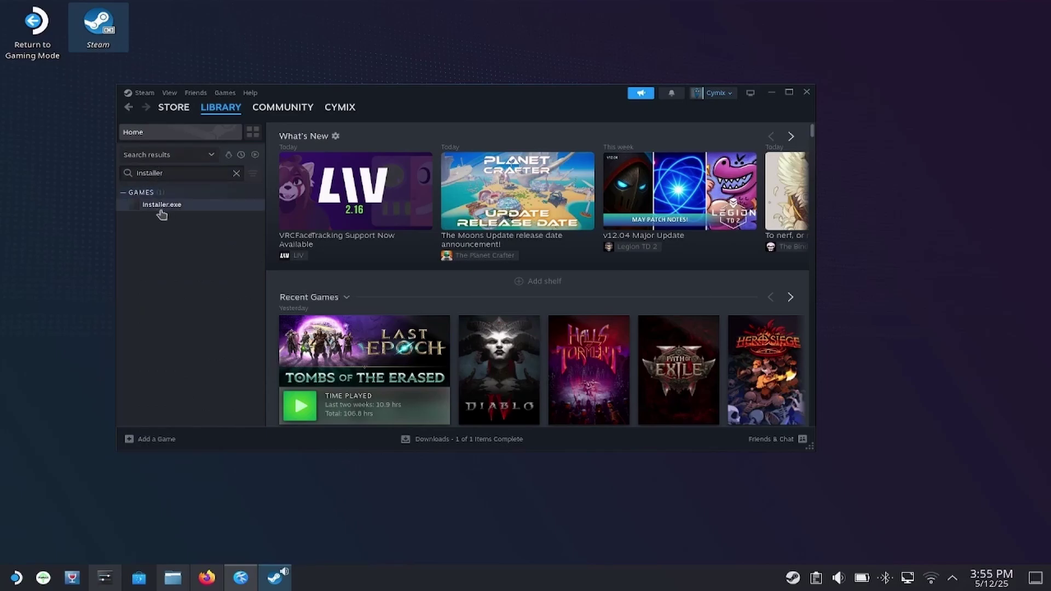
# Force the Installer.exe entry to run with Proton 9.0-4 in its Compatibility properties.
pyautogui.rightClick(161, 211)
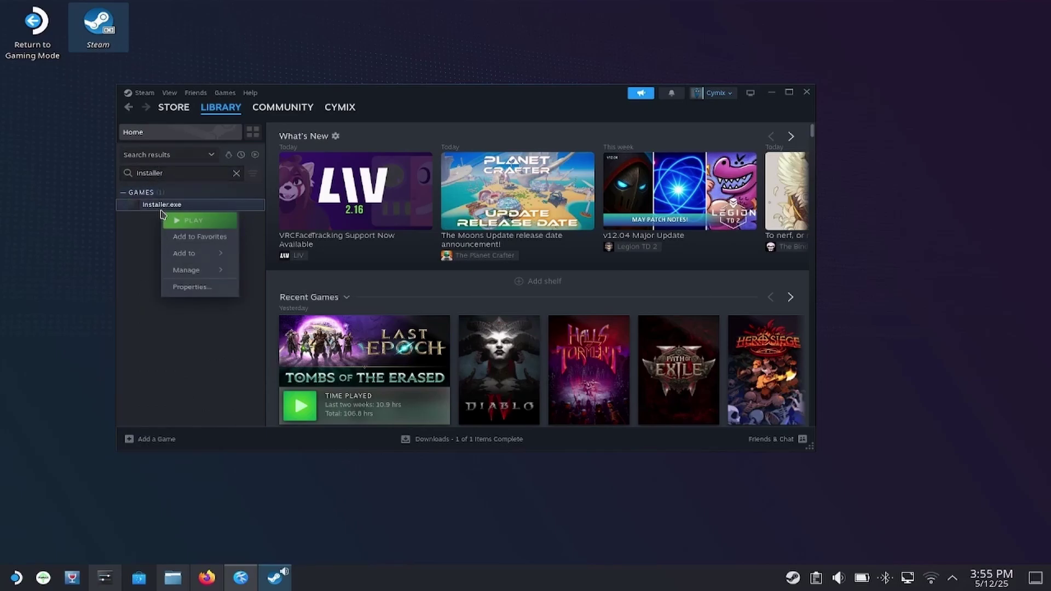
pyautogui.click(189, 288)
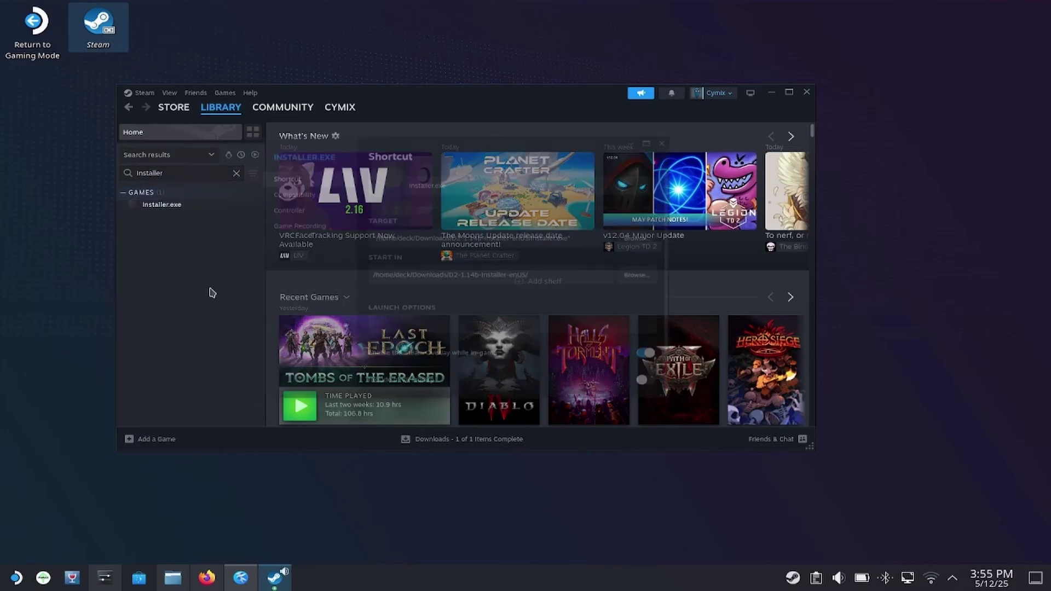
pyautogui.click(277, 187)
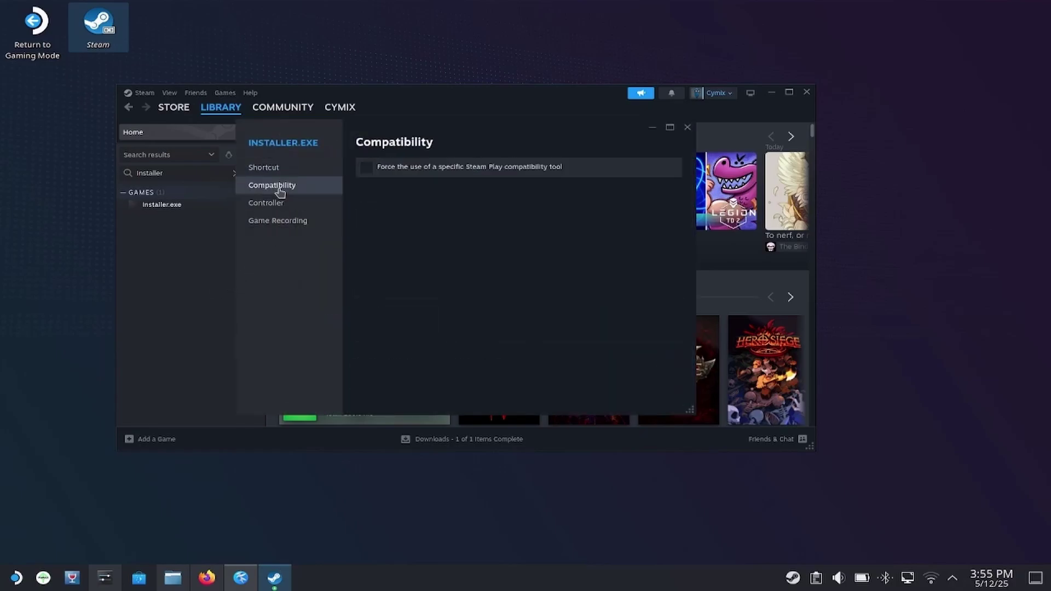
pyautogui.click(366, 169)
pyautogui.click(376, 192)
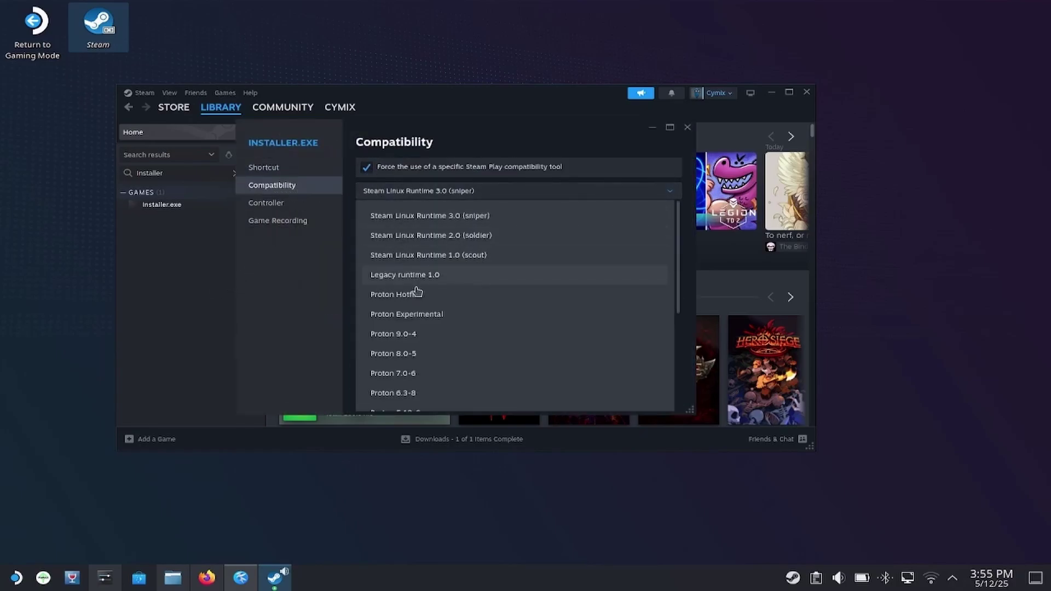
pyautogui.click(422, 335)
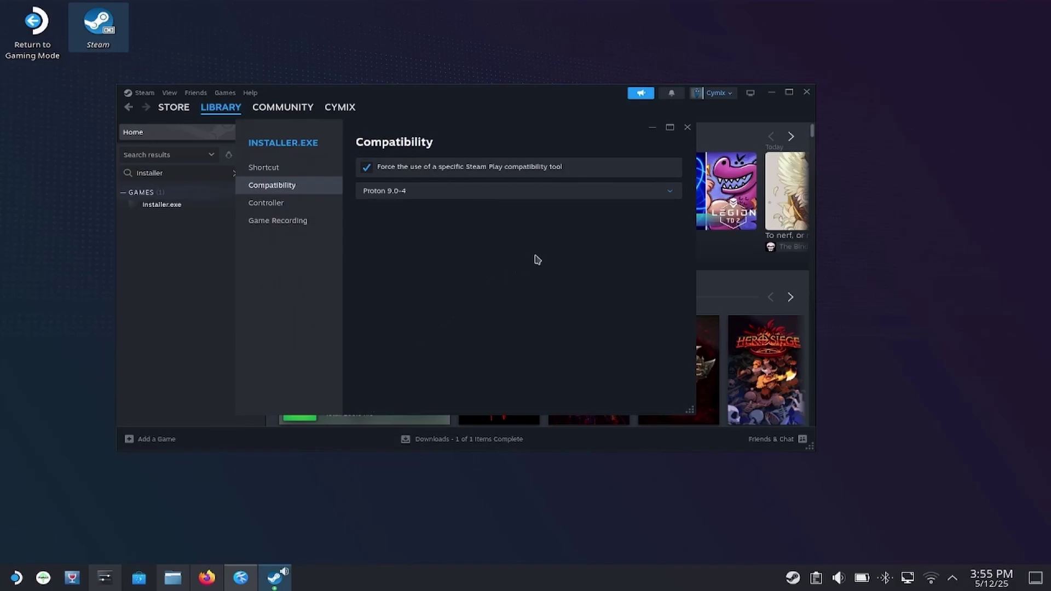
pyautogui.click(688, 128)
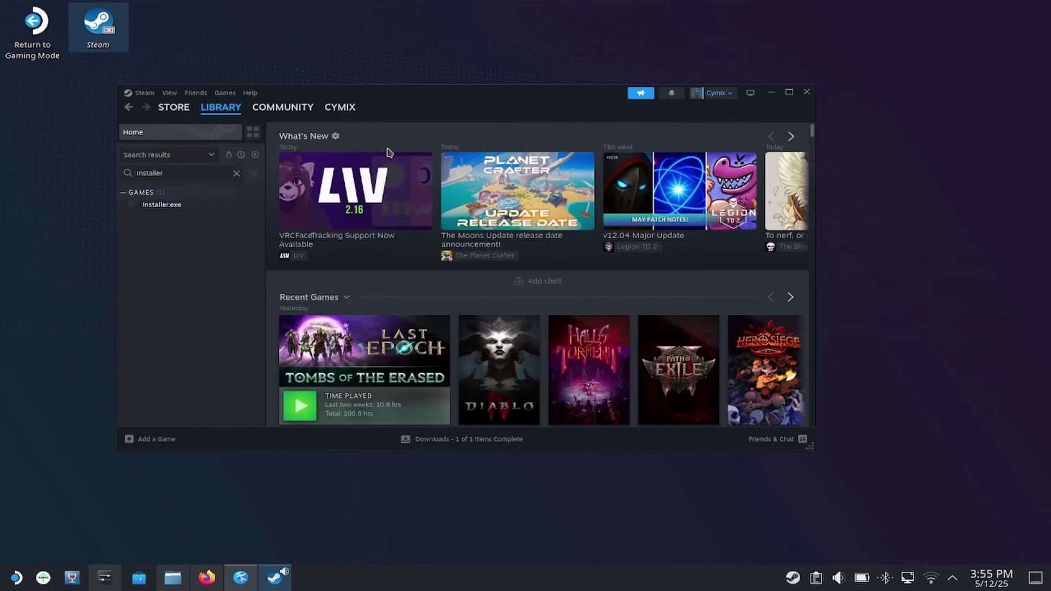
# Launch Installer.exe from Steam, start installing Diablo II, and accept the licence agreement.
pyautogui.click(164, 206)
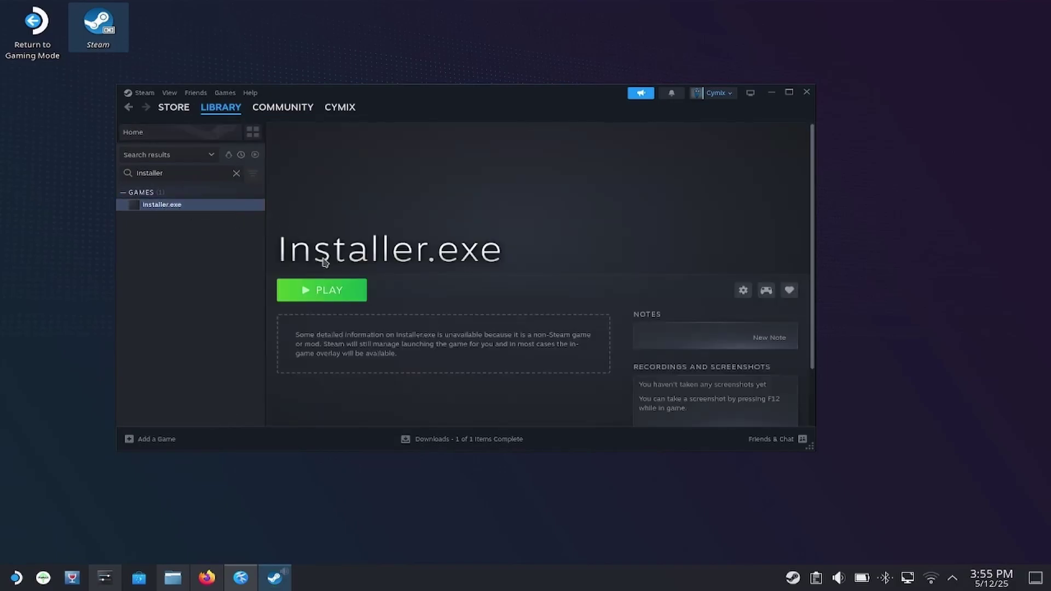
pyautogui.click(326, 294)
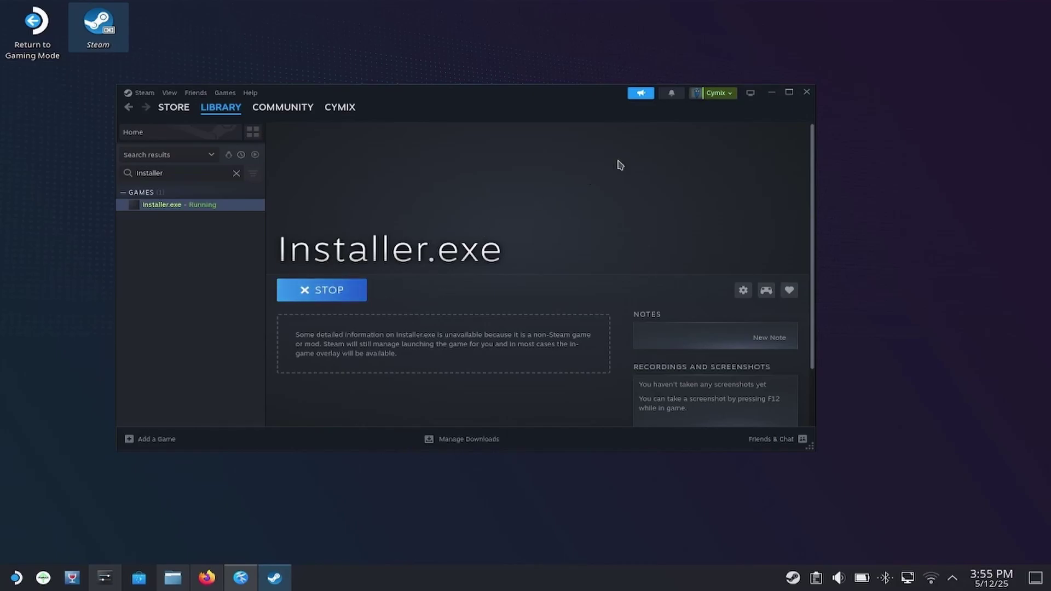
pyautogui.click(772, 94)
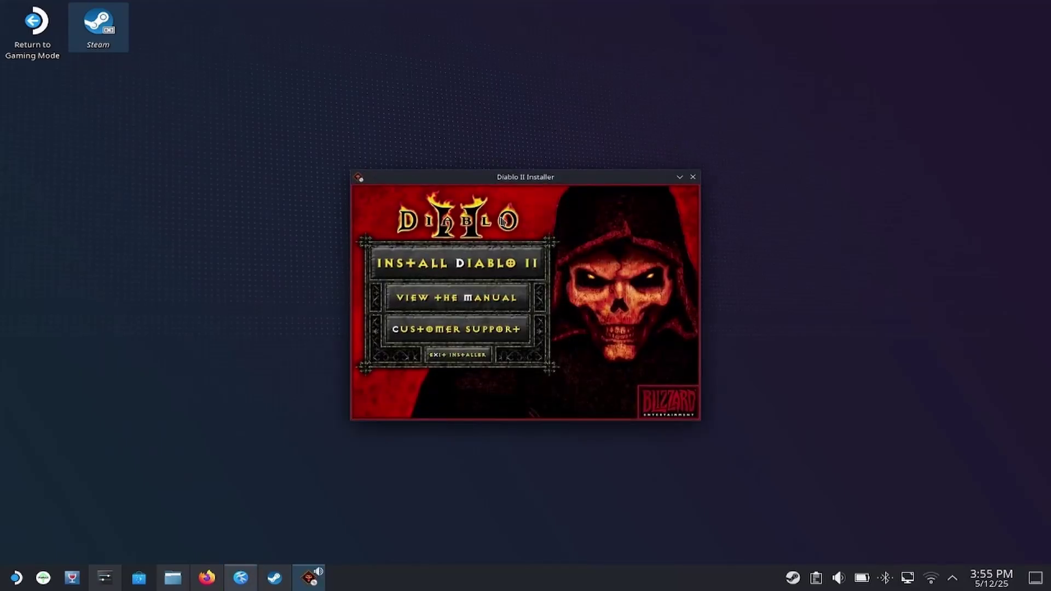
pyautogui.click(501, 266)
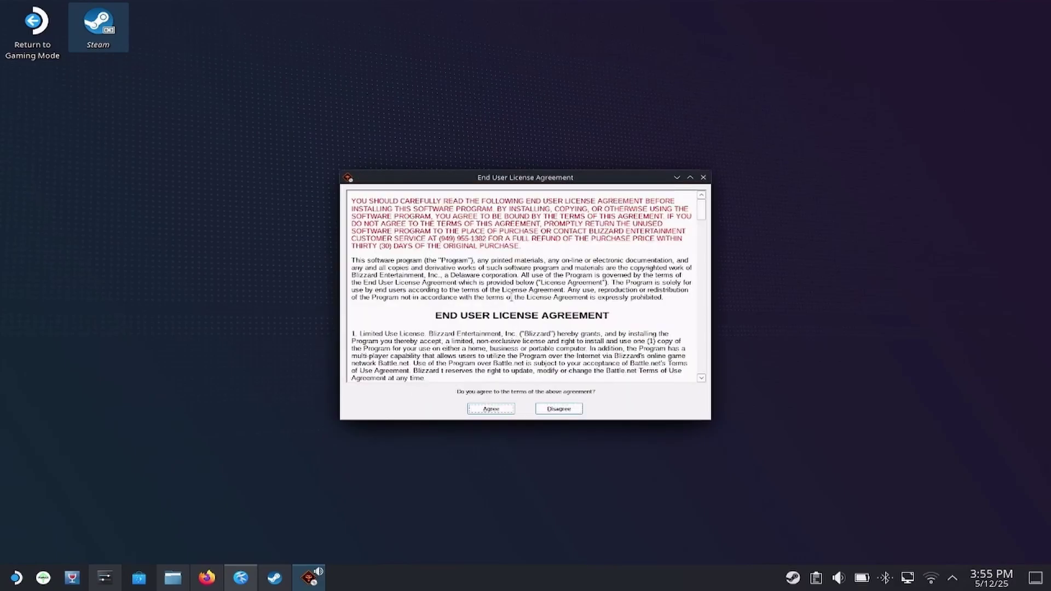
pyautogui.click(491, 409)
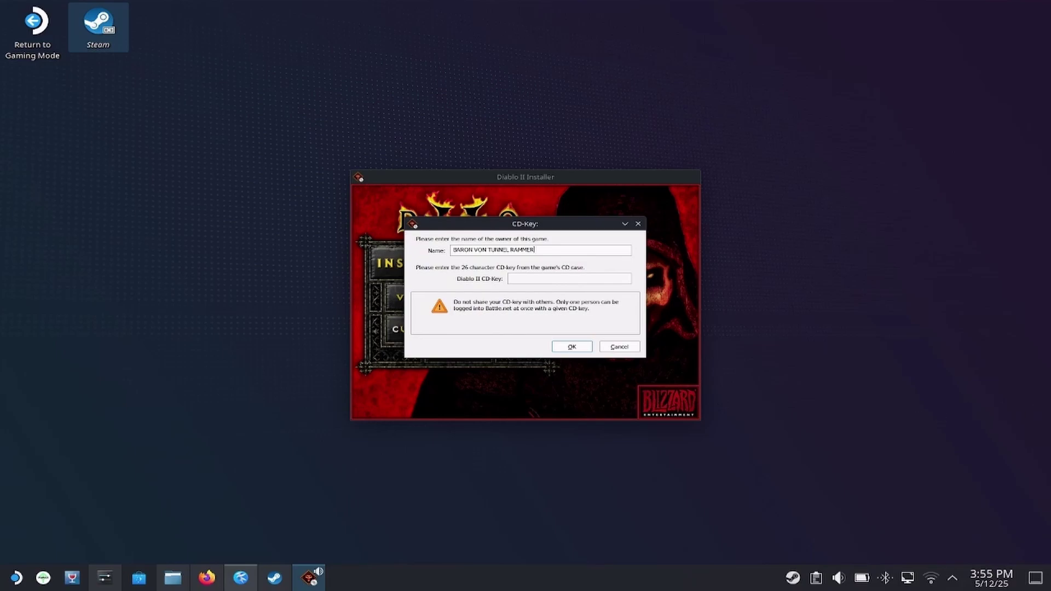
# Enter the owner name and CD key and confirm them.
pyautogui.click(650, 296)
pyautogui.click(596, 276)
pyautogui.click(580, 349)
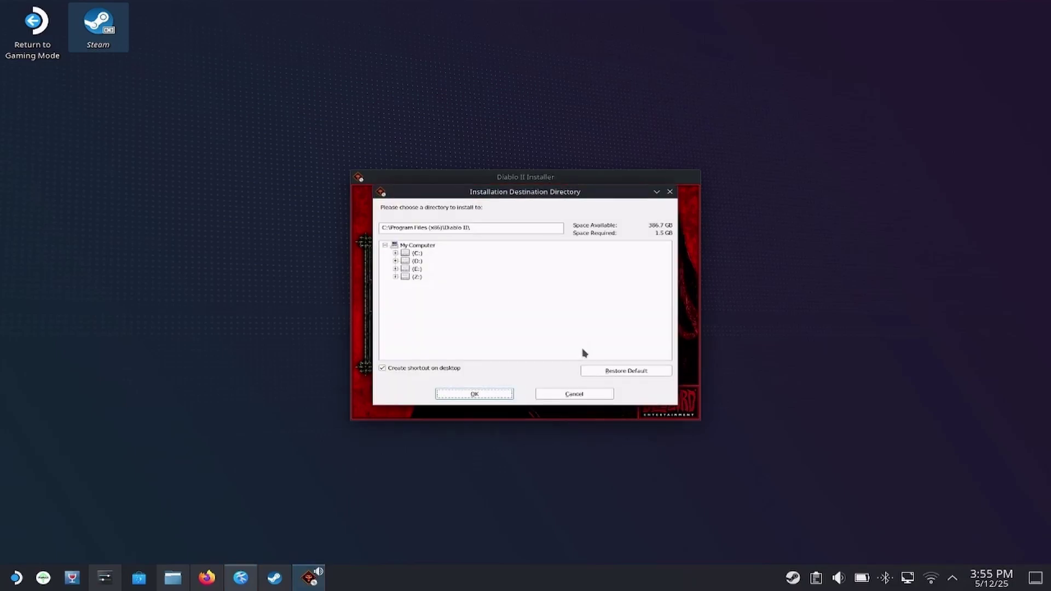
# Choose Z:\home\deck\battle.net\Games as the install folder and install Diablo II.
pyautogui.click(396, 276)
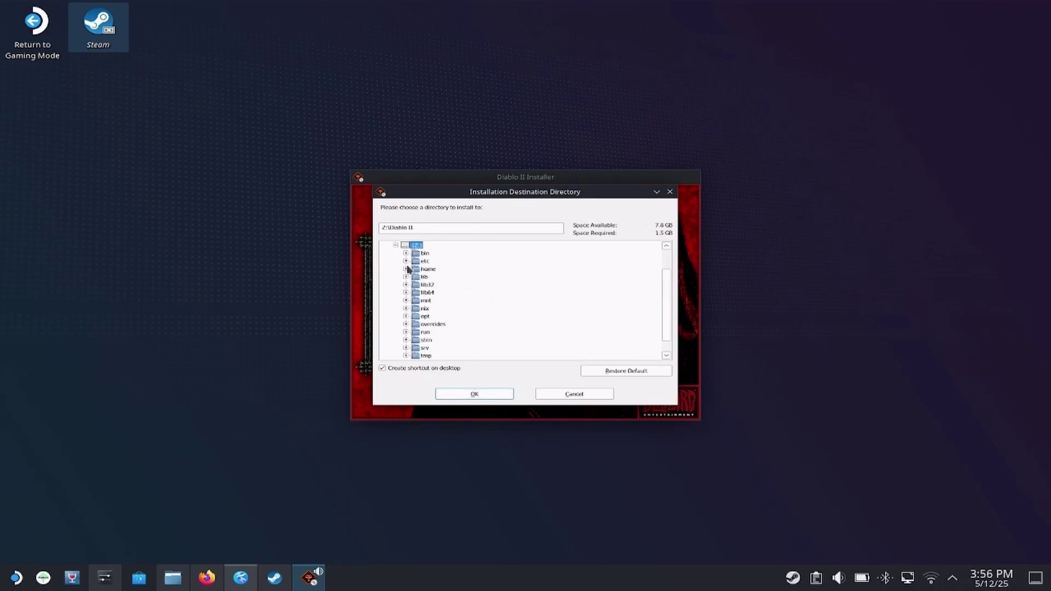
pyautogui.click(406, 270)
pyautogui.click(416, 277)
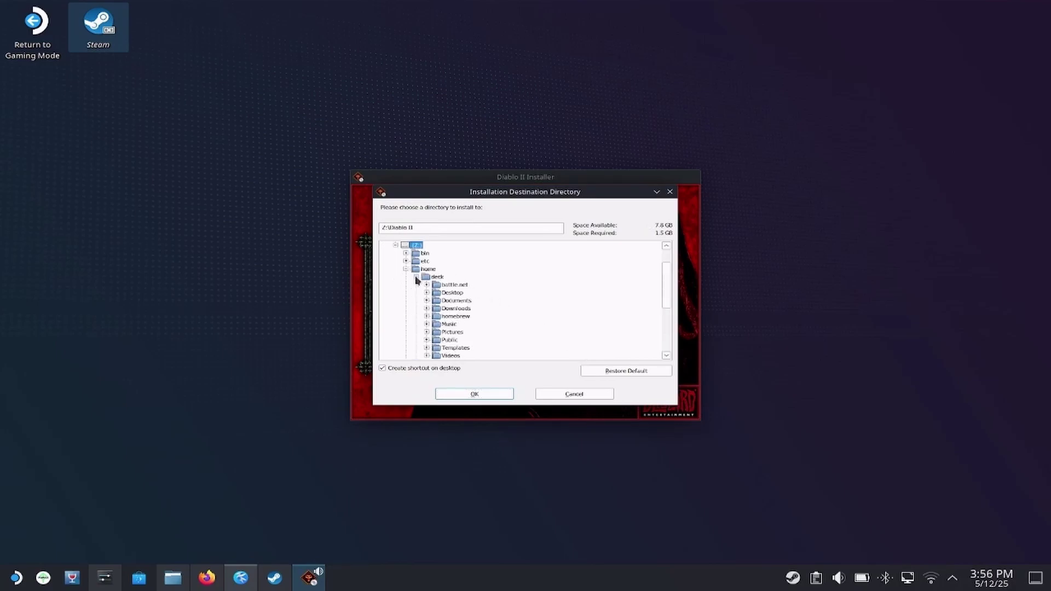
pyautogui.click(427, 285)
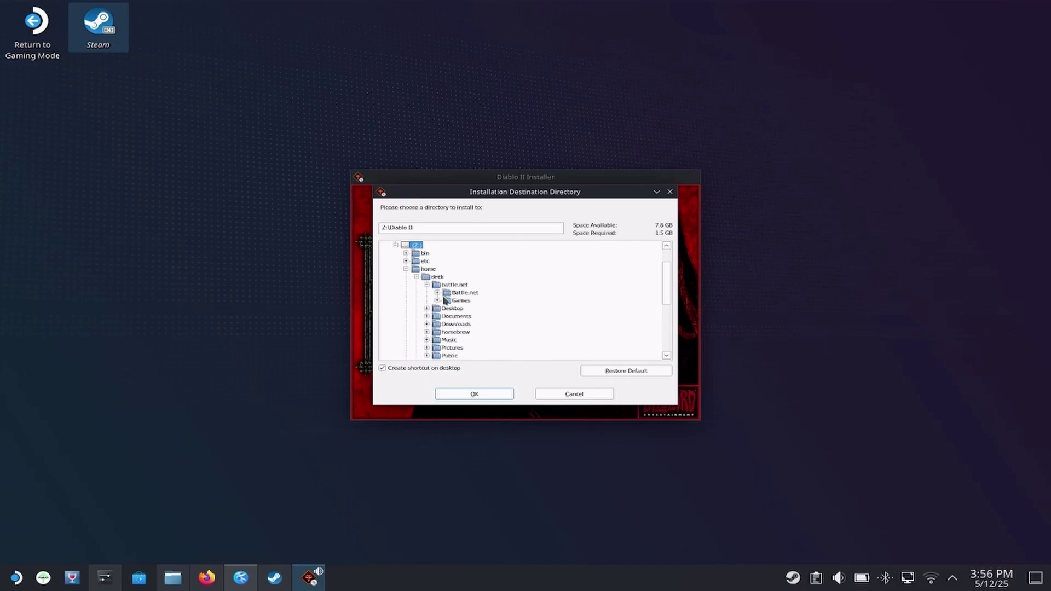
pyautogui.click(449, 302)
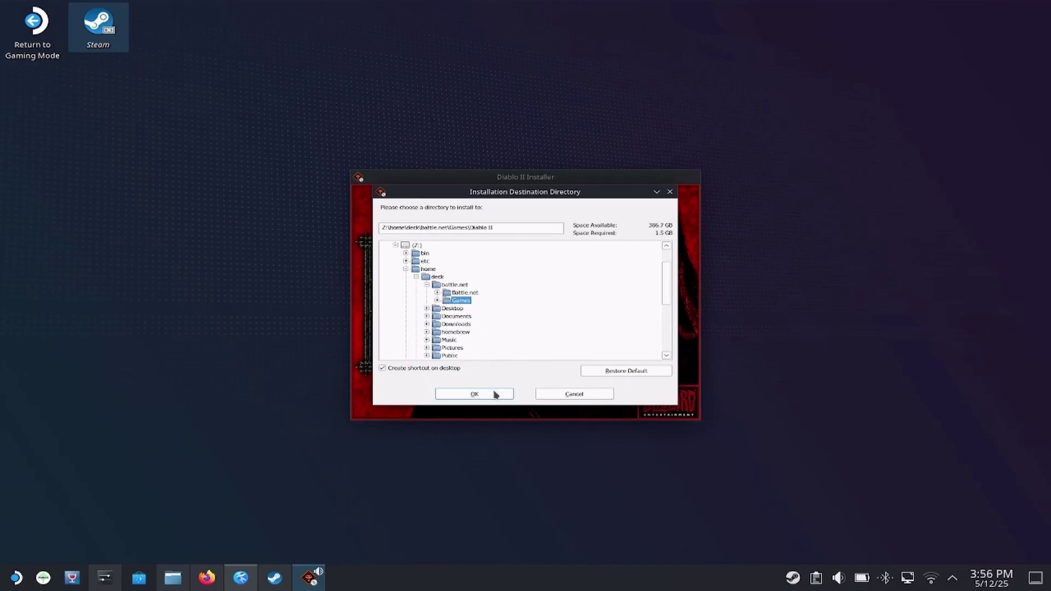
pyautogui.click(474, 395)
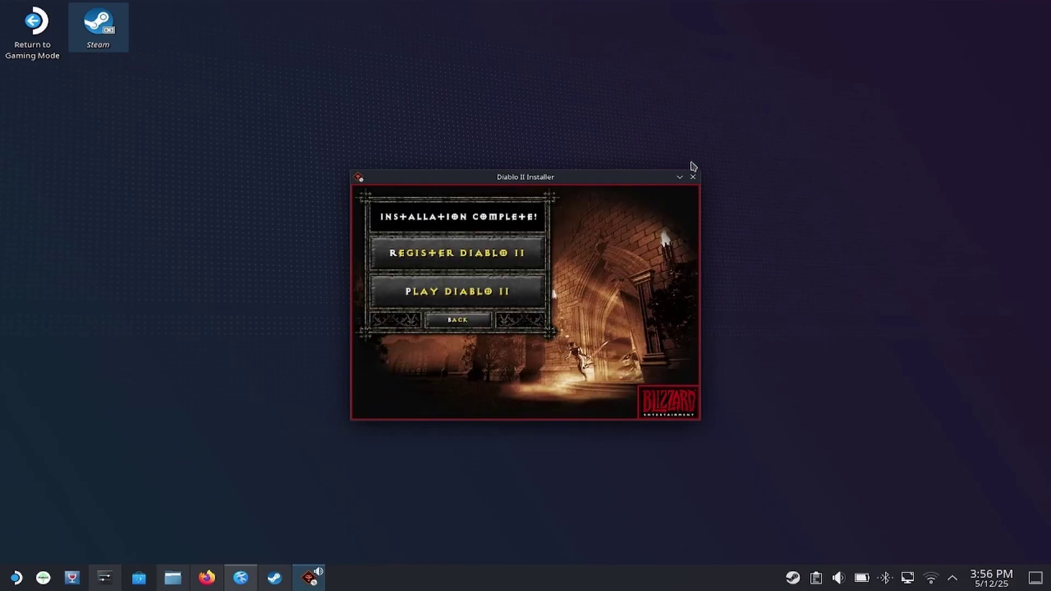
# Close the finished Diablo II installer and restore the Steam window.
pyautogui.click(693, 178)
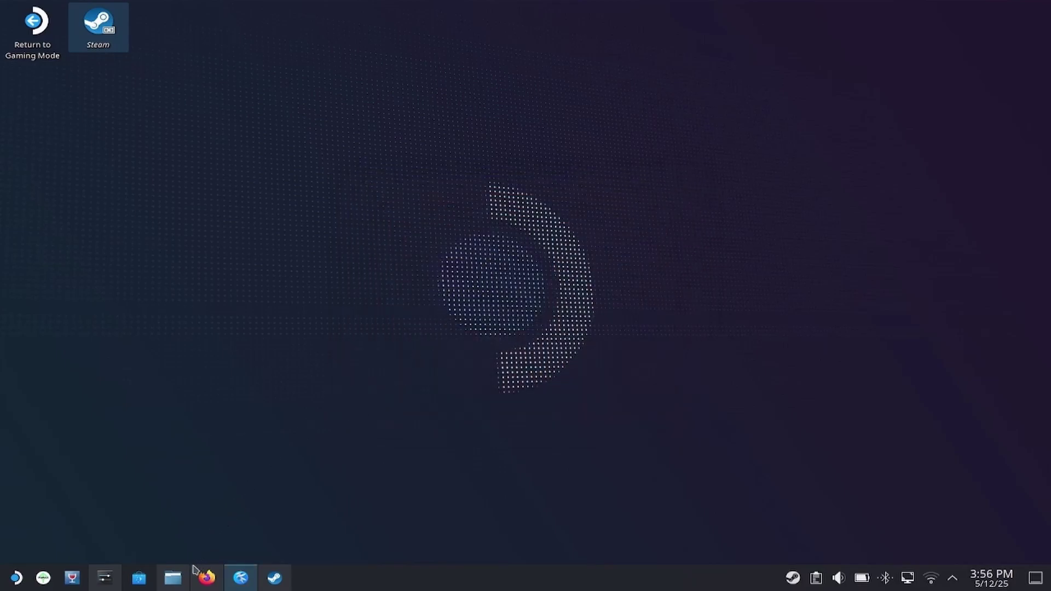
pyautogui.moveTo(173, 585)
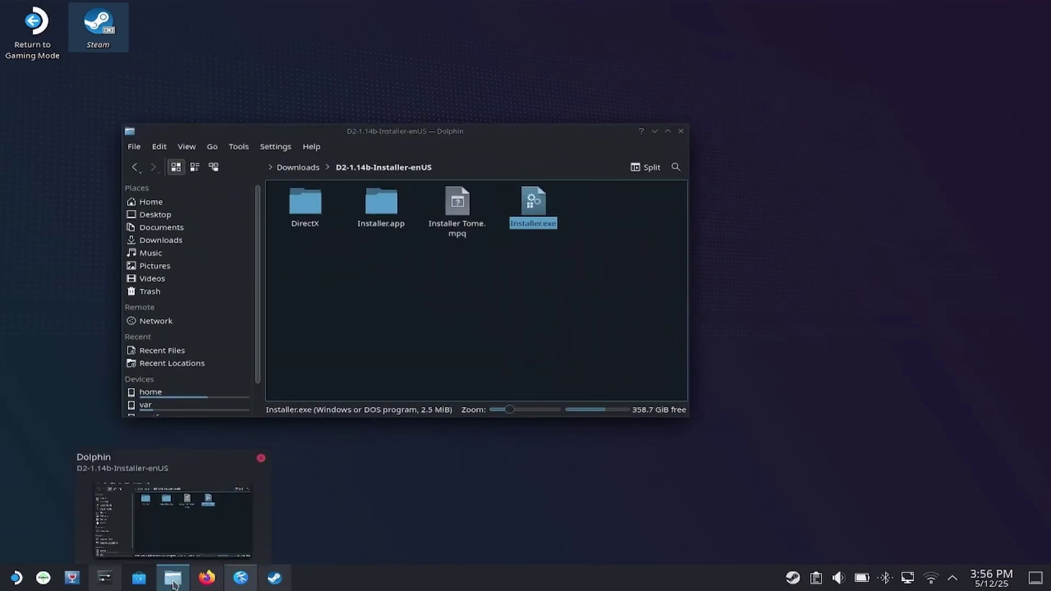
pyautogui.click(268, 579)
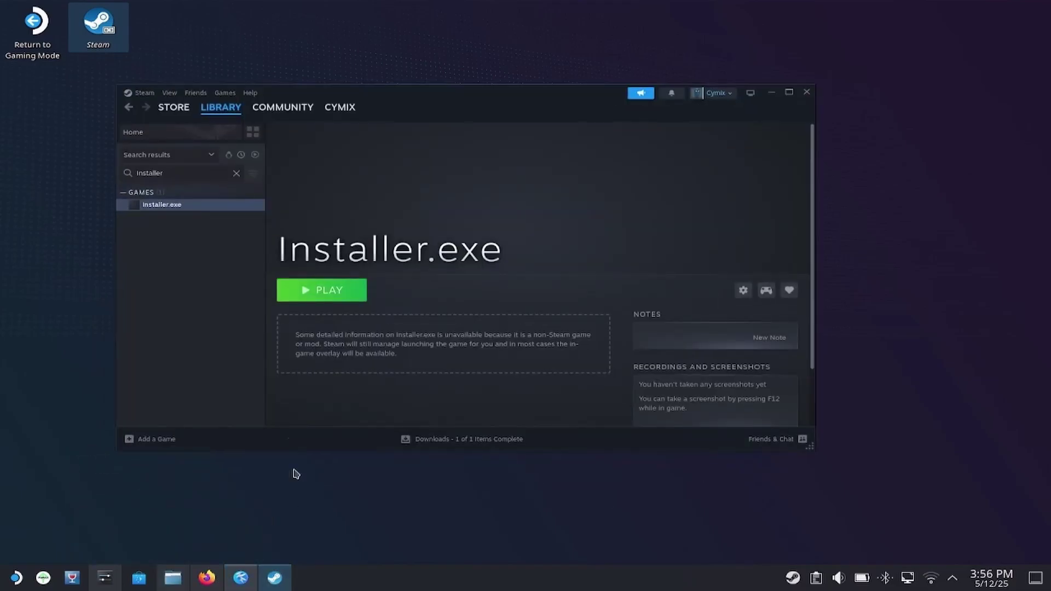
# Retarget the Installer.exe shortcut to Installer.exe inside D2LOD-1.14b-Installer-enUS.
pyautogui.rightClick(182, 208)
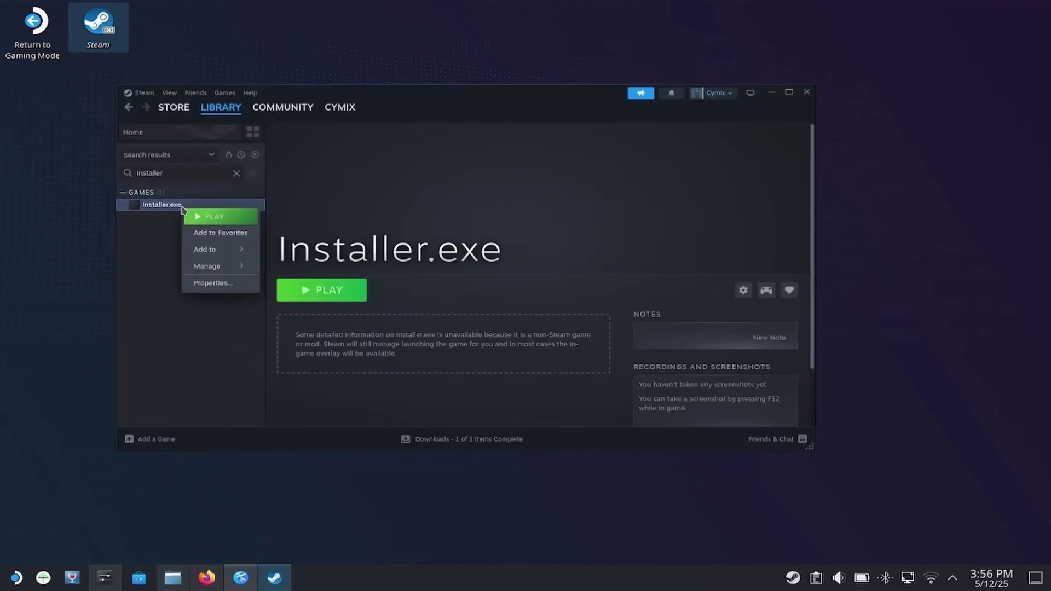
pyautogui.click(212, 283)
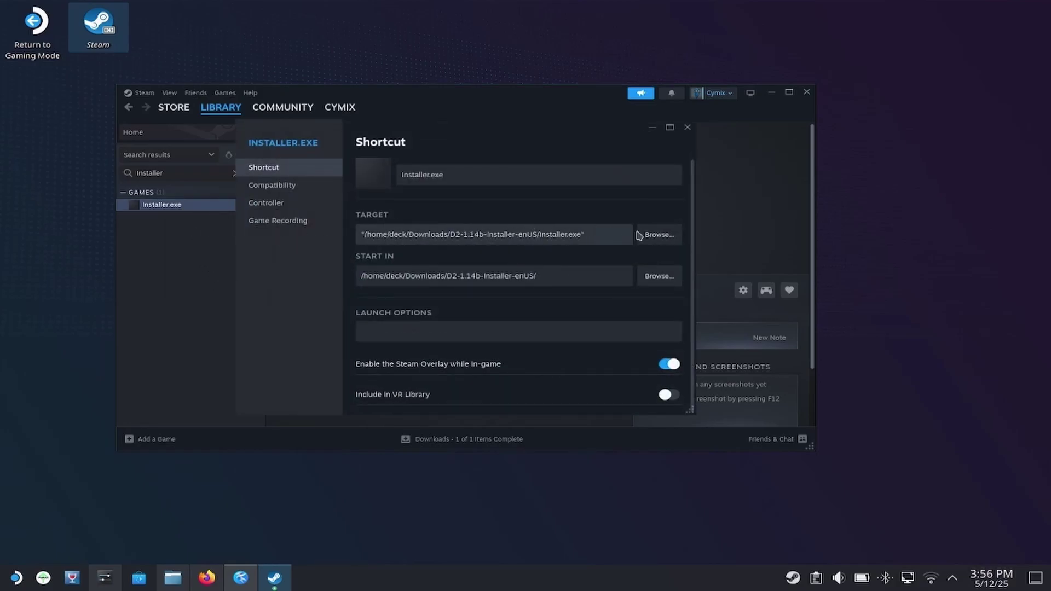
pyautogui.click(661, 235)
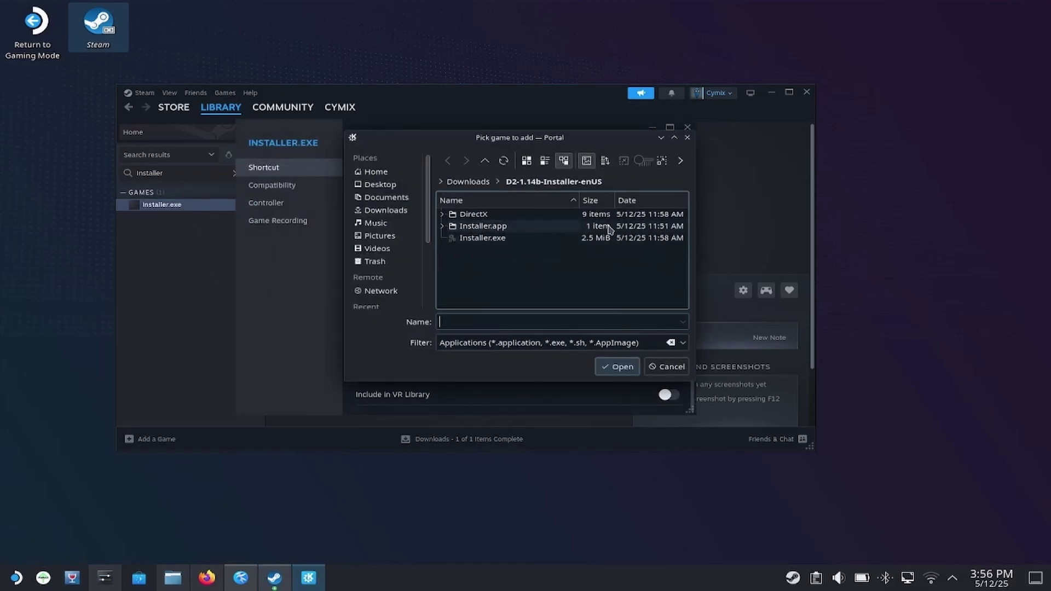
pyautogui.click(478, 184)
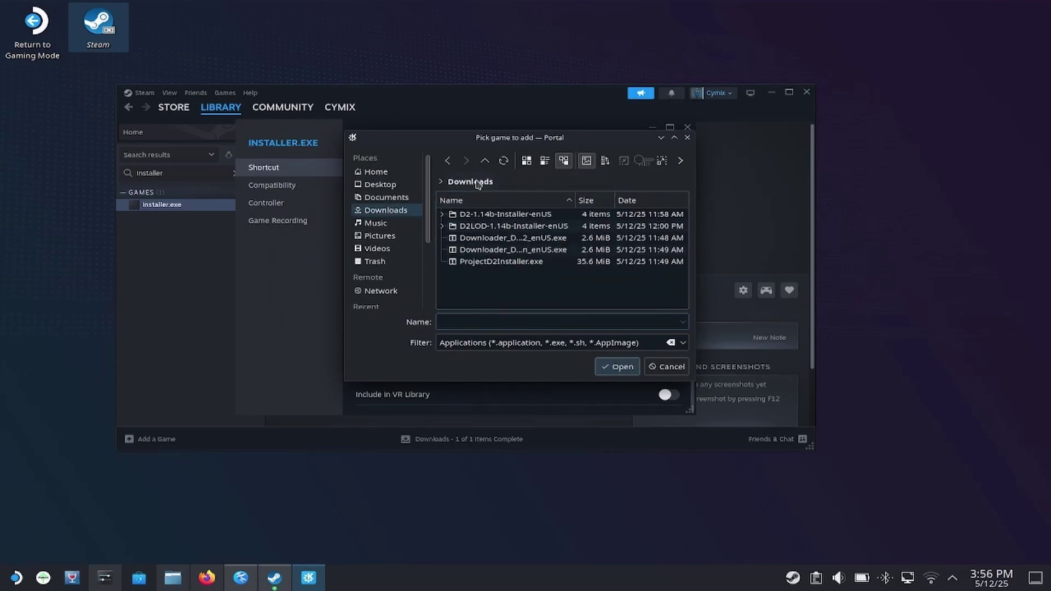
pyautogui.click(442, 226)
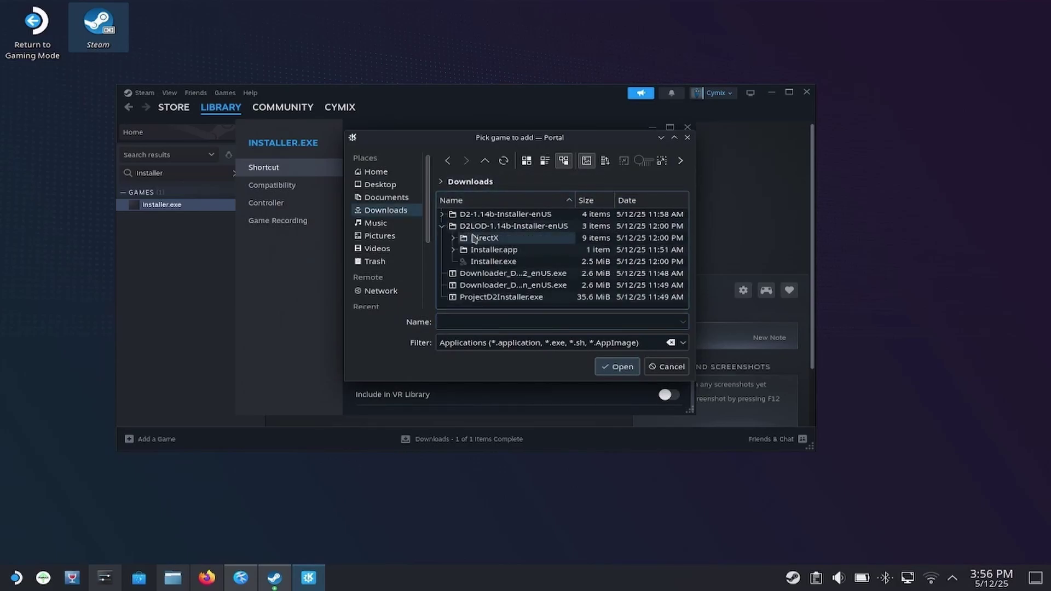
pyautogui.click(493, 262)
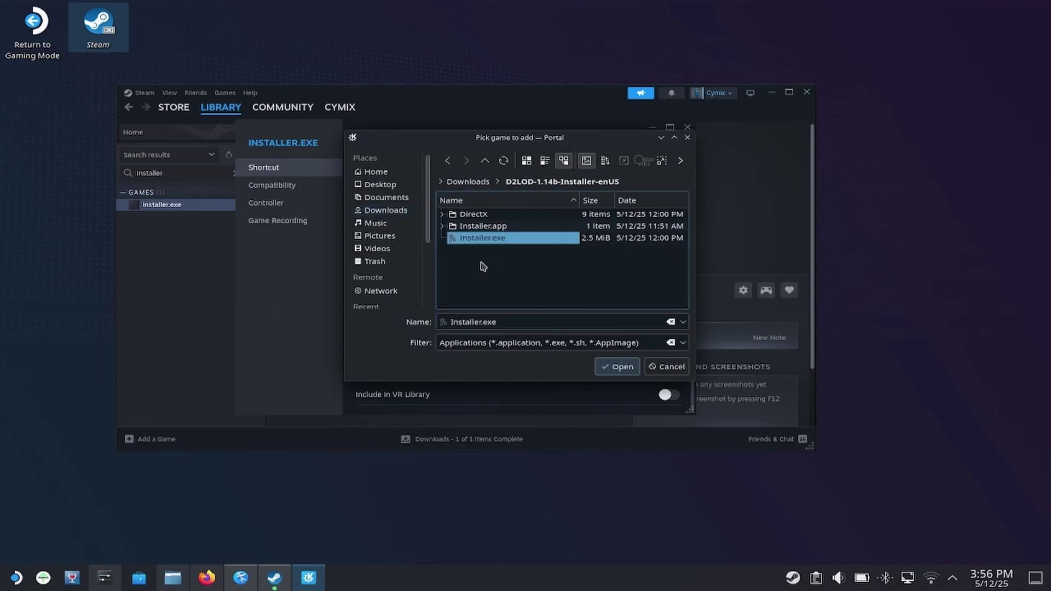
pyautogui.click(615, 366)
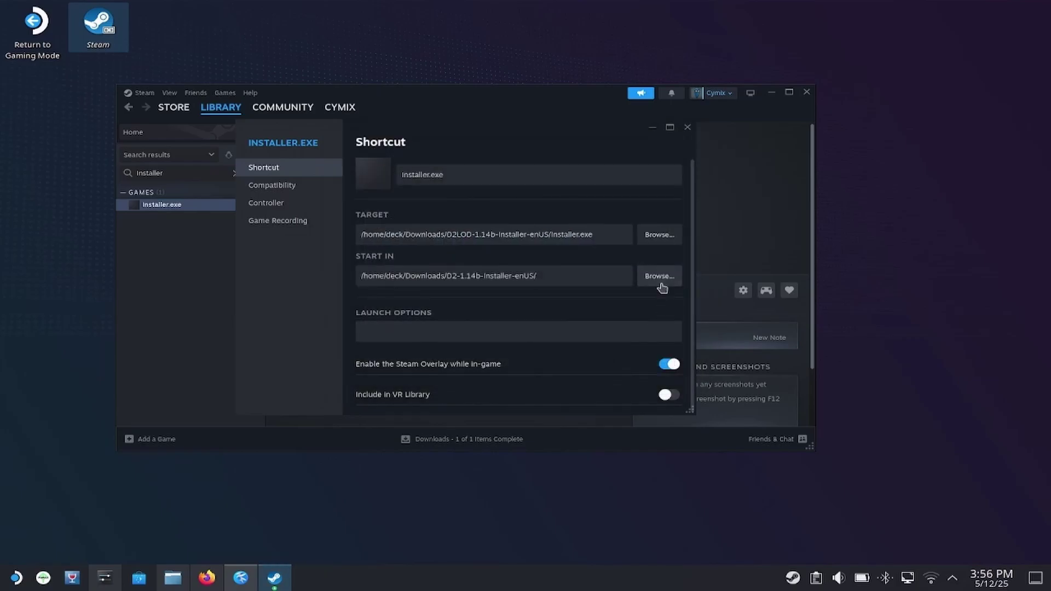
# Set the shortcut's start-in folder to Downloads/D2LOD-1.14b-Installer-enUS.
pyautogui.click(659, 277)
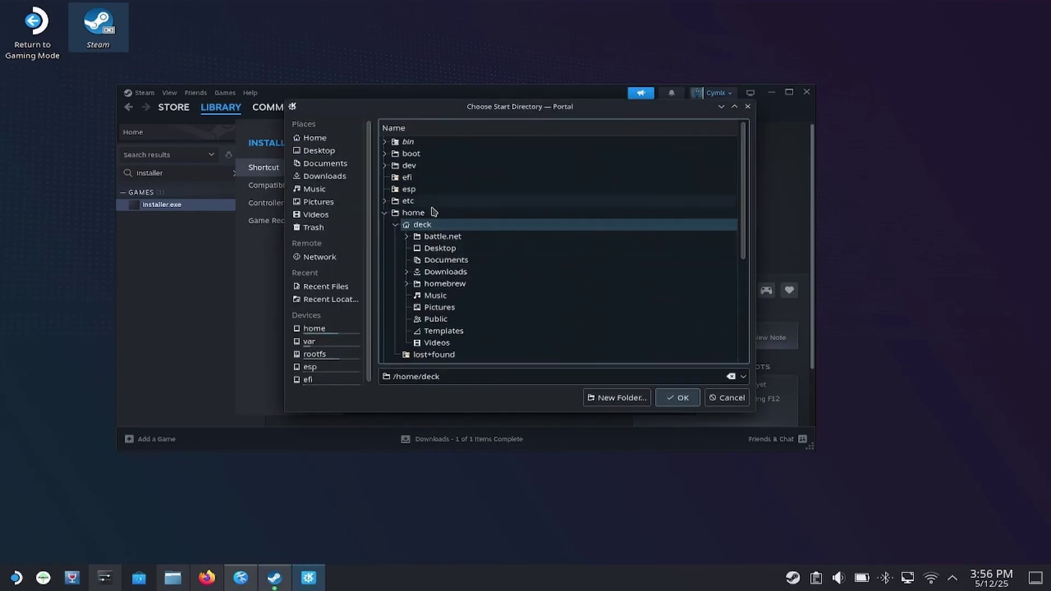
pyautogui.click(407, 272)
pyautogui.click(471, 296)
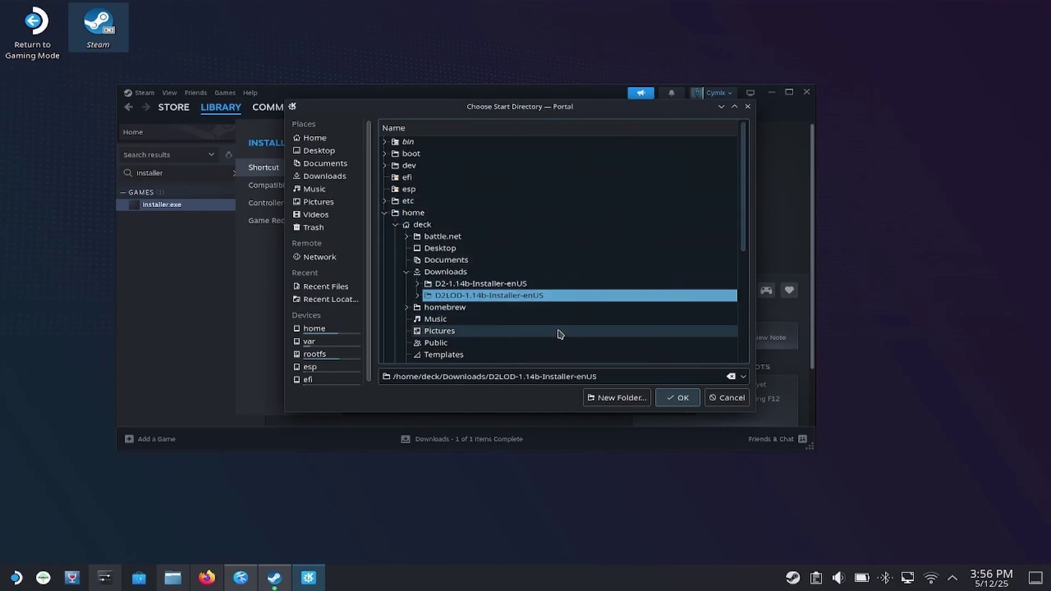
pyautogui.click(669, 398)
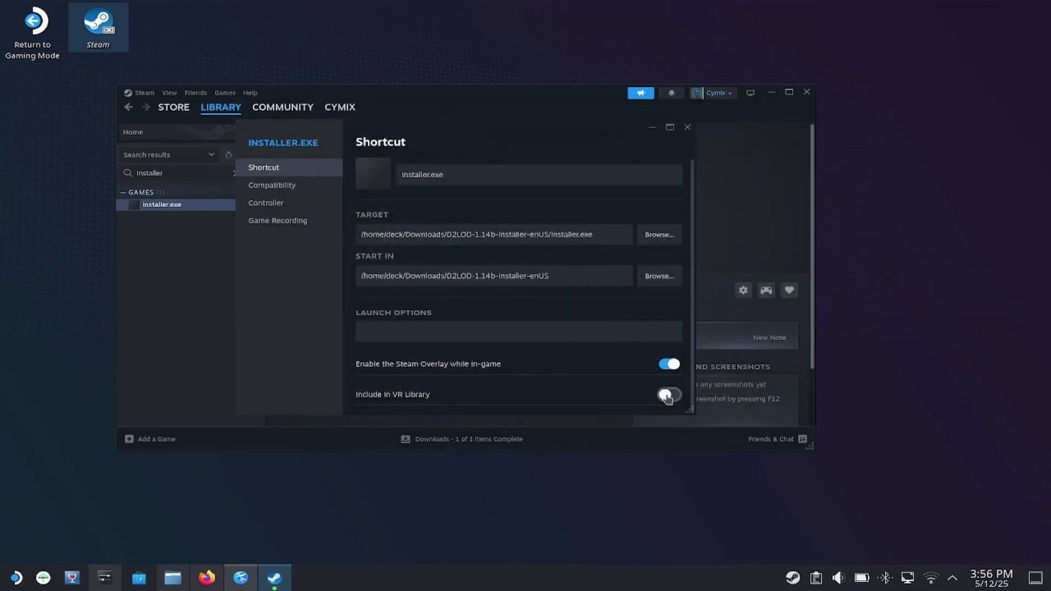
# Run the LOD installer, accept the licence, and confirm owner name and CD key to install.
pyautogui.click(688, 128)
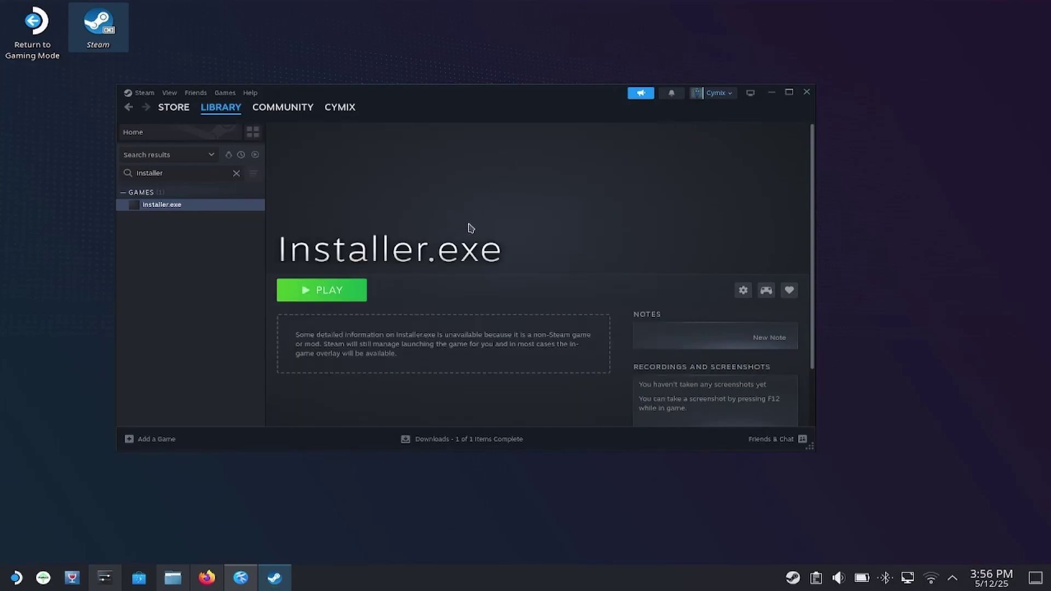
pyautogui.click(328, 294)
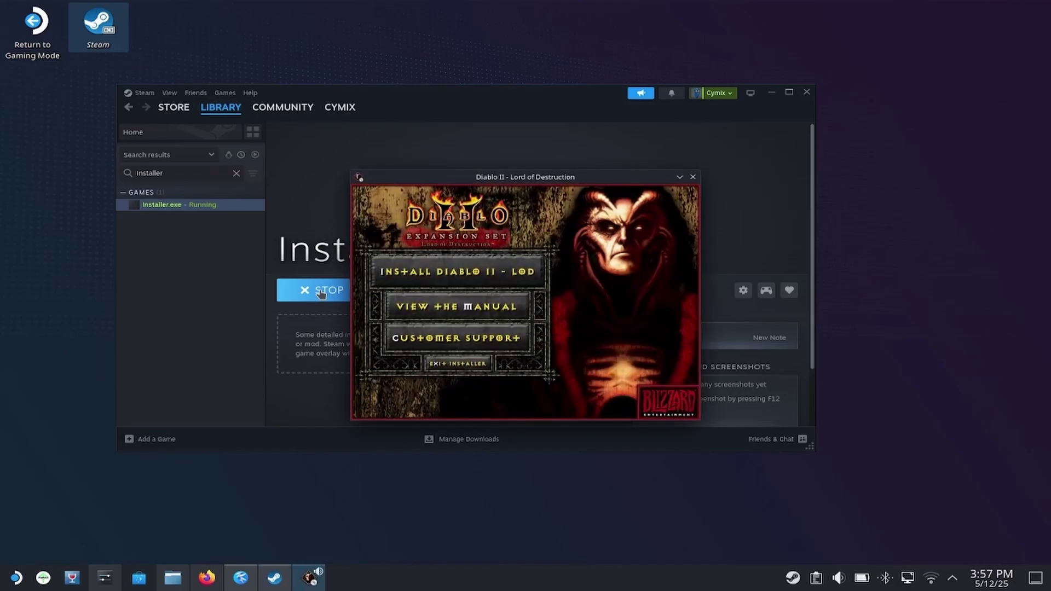
pyautogui.click(413, 273)
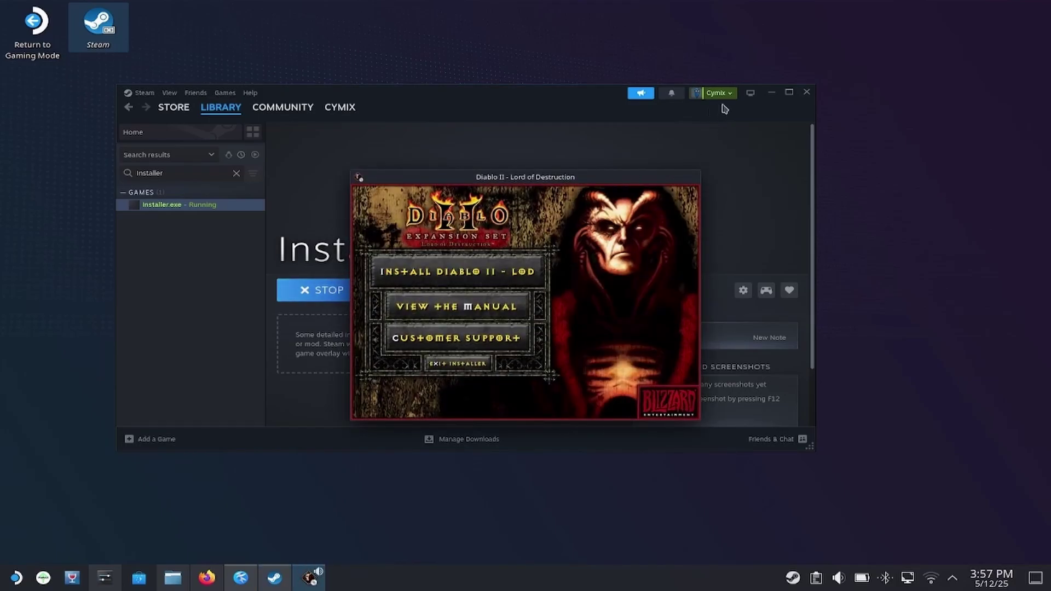
pyautogui.click(773, 93)
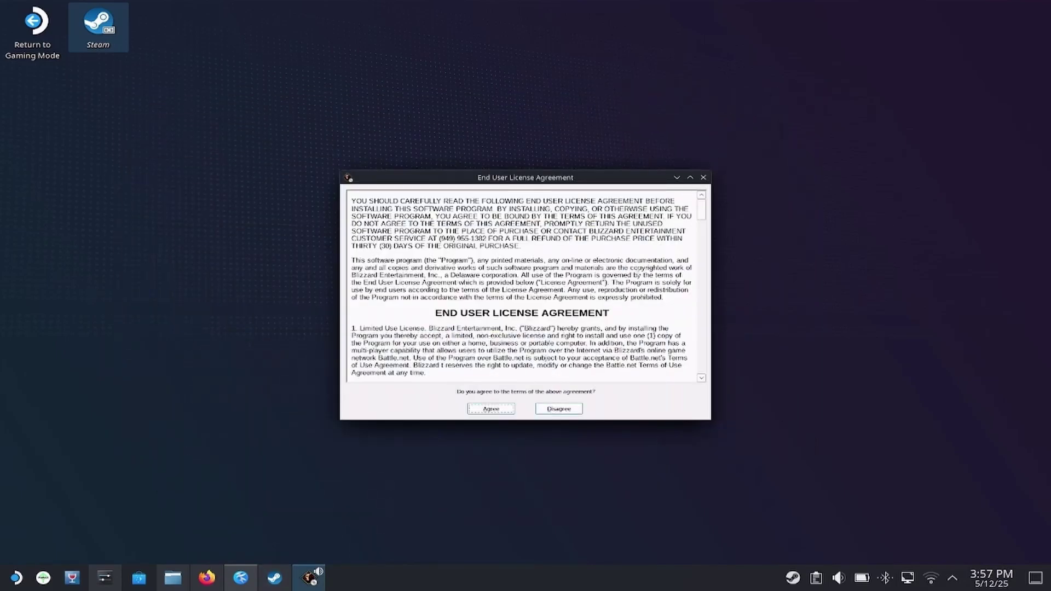
pyautogui.click(509, 408)
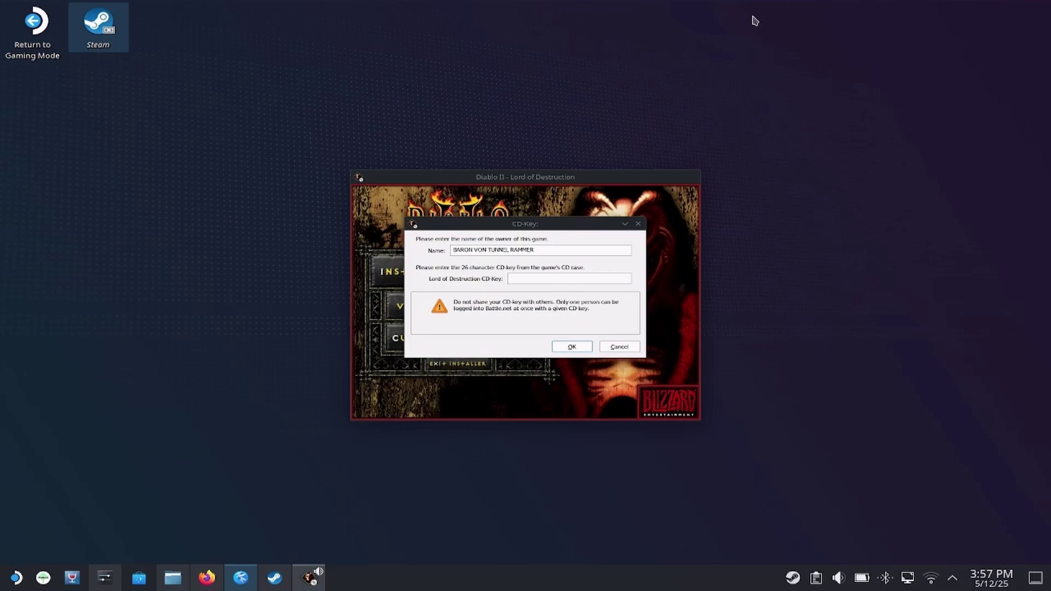
pyautogui.click(602, 274)
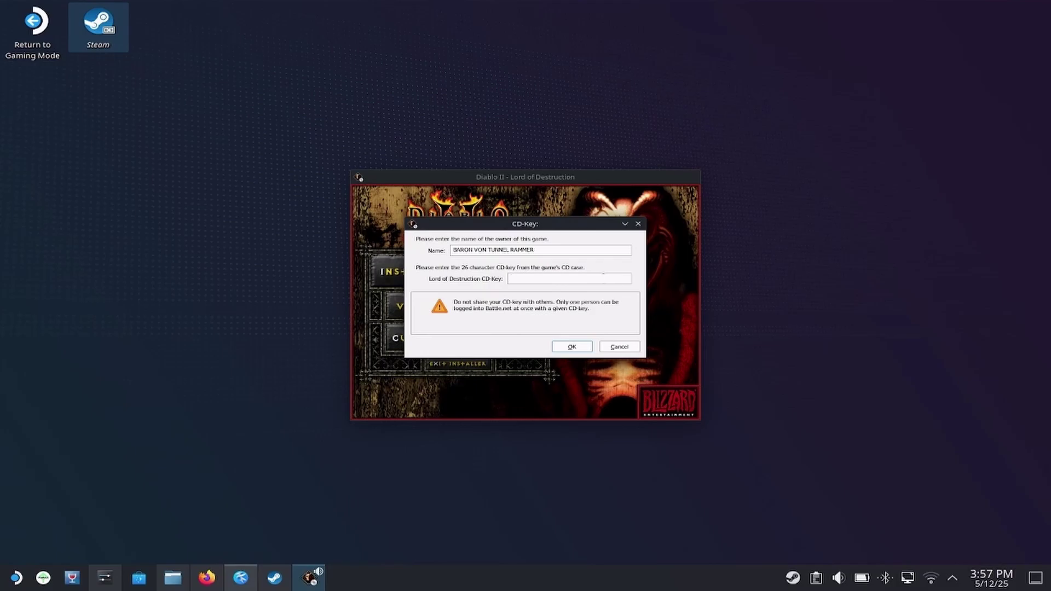
pyautogui.click(572, 347)
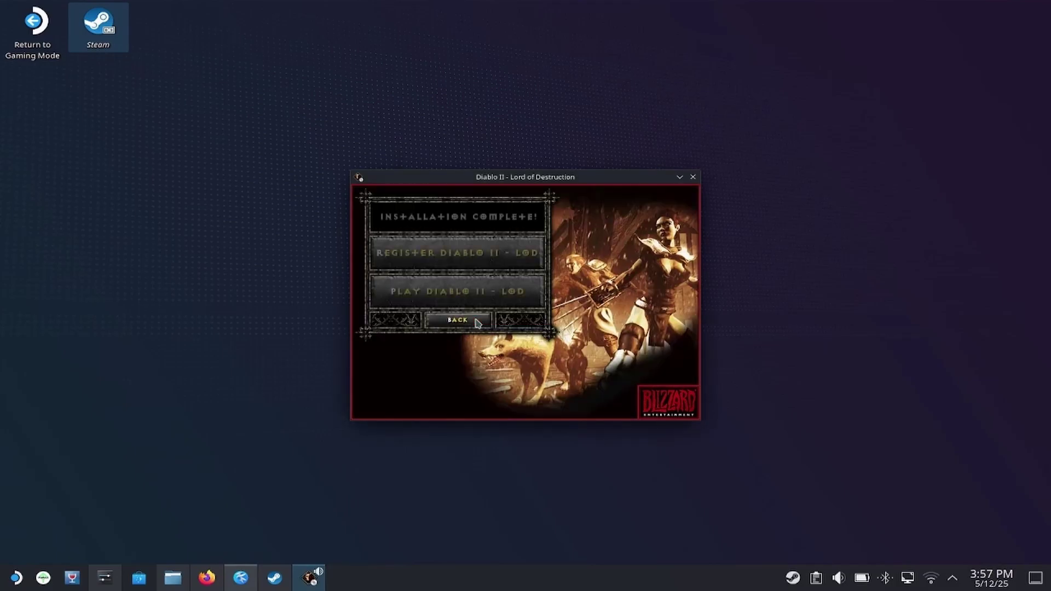
# Close the finished installer and retarget the Installer.exe shortcut to Downloads/ProjectD2Installer.exe.
pyautogui.click(693, 177)
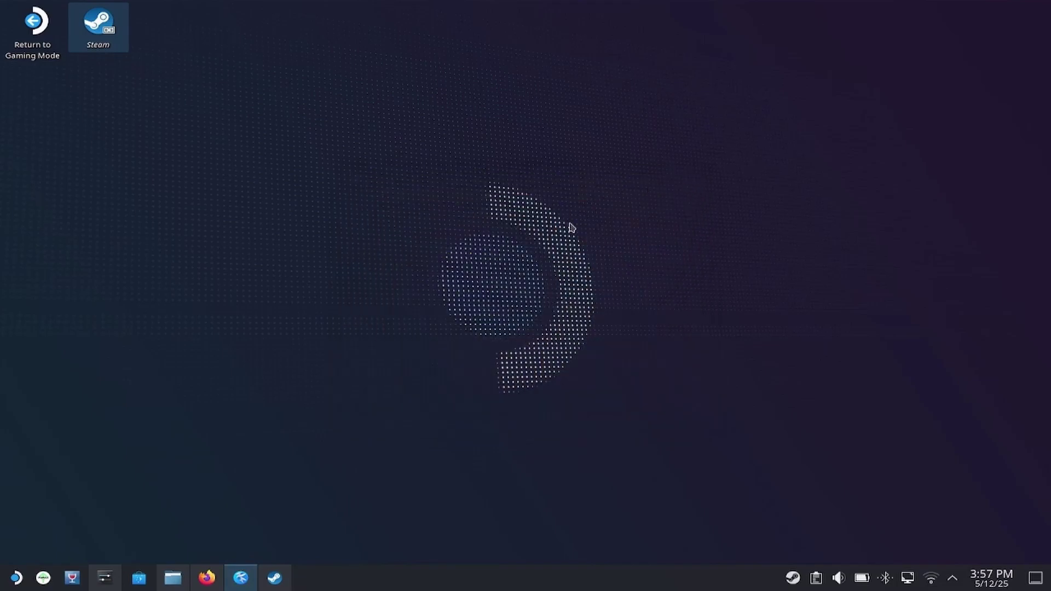
pyautogui.click(287, 580)
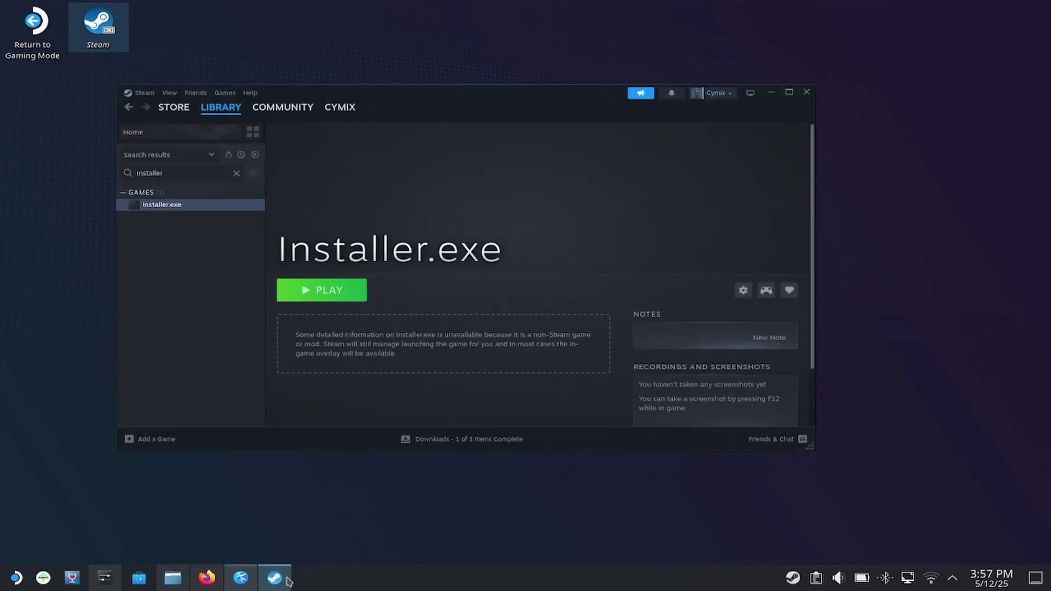
pyautogui.rightClick(181, 212)
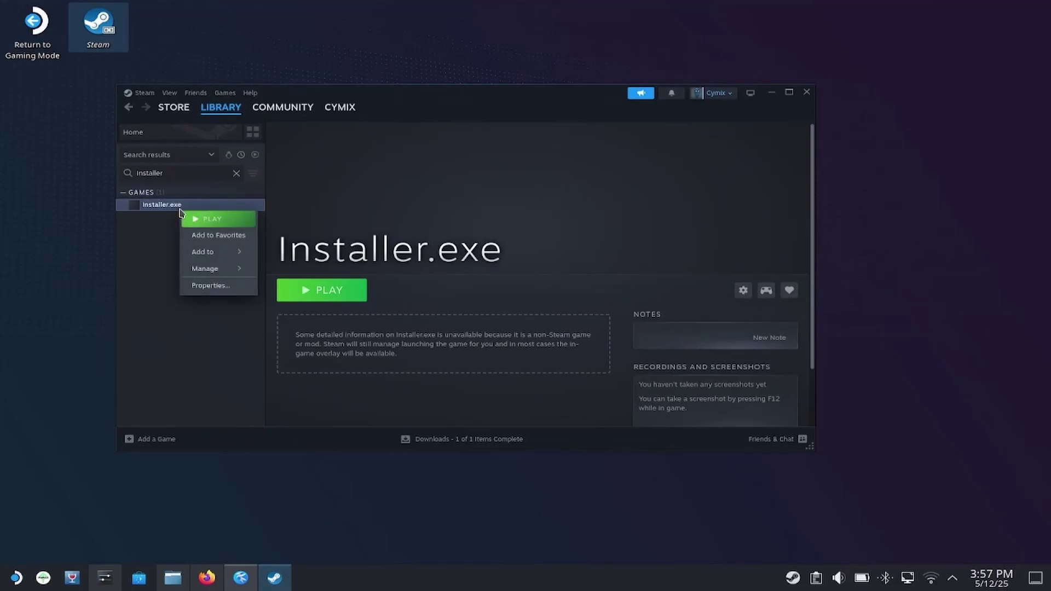
pyautogui.click(235, 294)
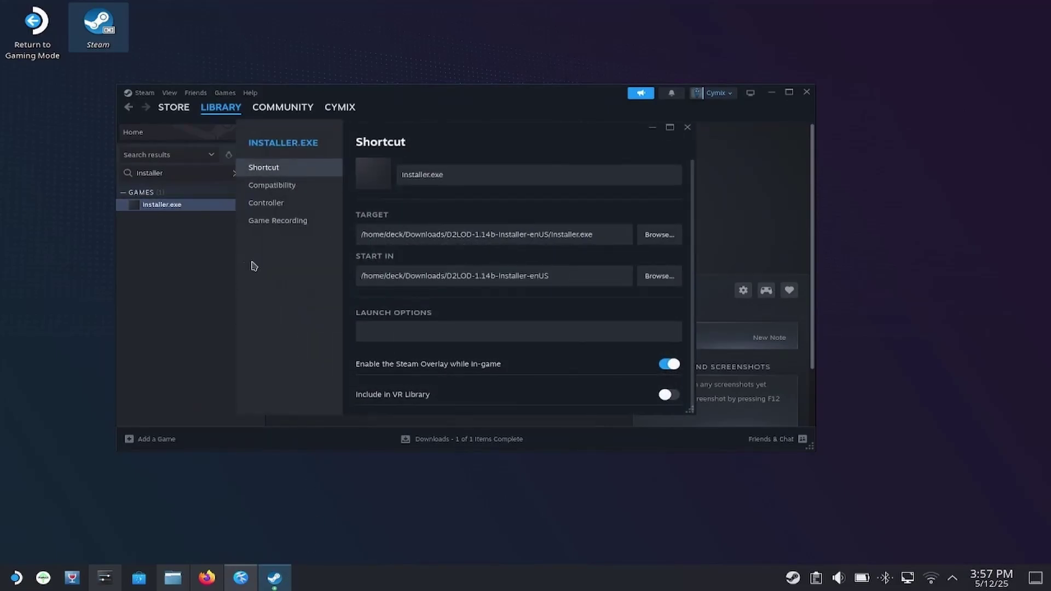
pyautogui.click(660, 234)
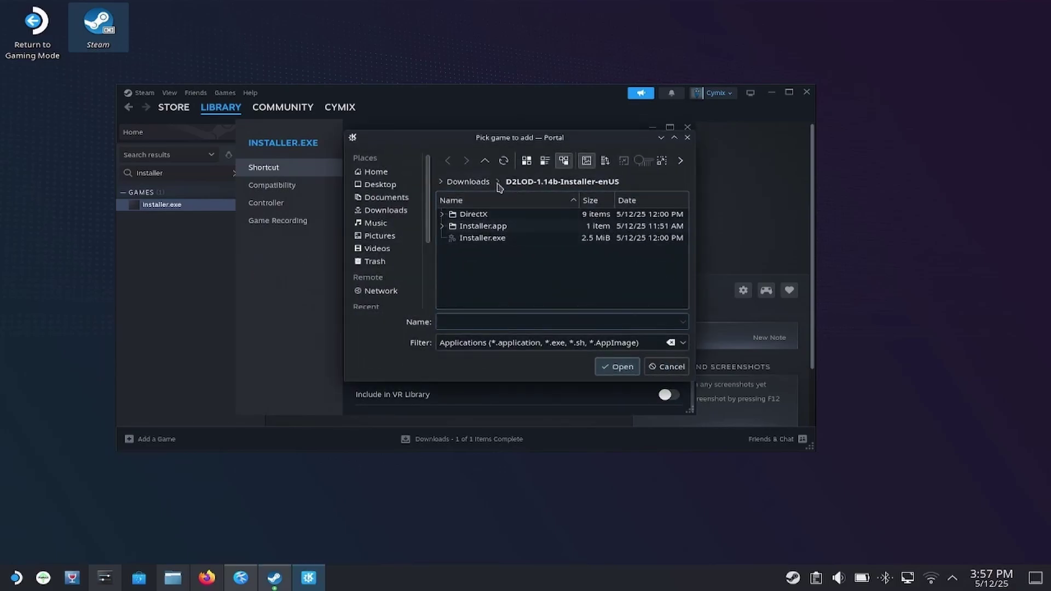
pyautogui.click(480, 182)
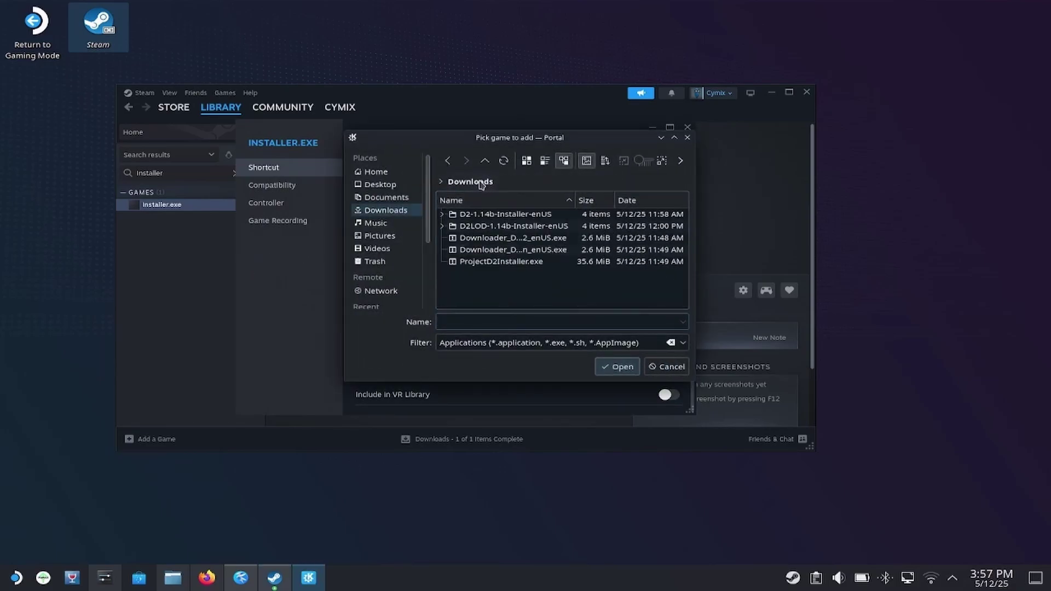
pyautogui.click(496, 262)
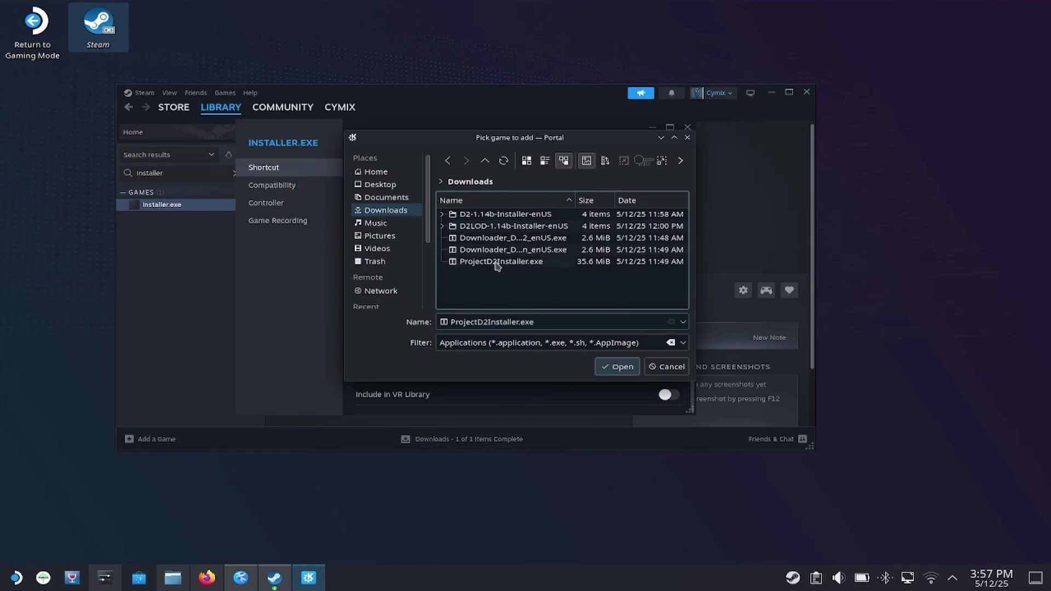
pyautogui.click(616, 367)
# Set the shortcut's start-in folder to /home/deck/Downloads and close its properties.
pyautogui.click(656, 278)
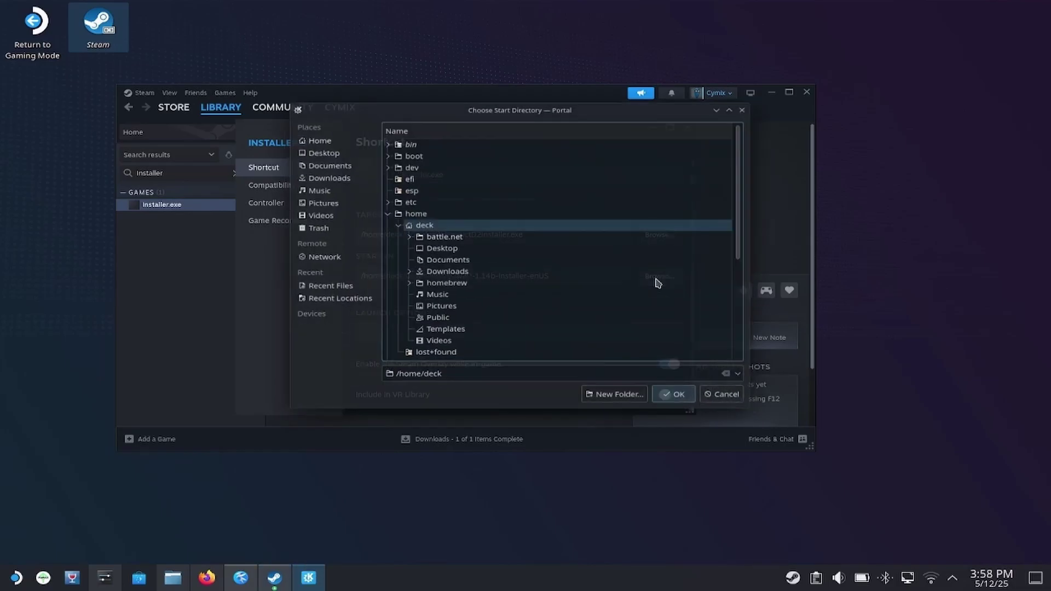
pyautogui.click(458, 274)
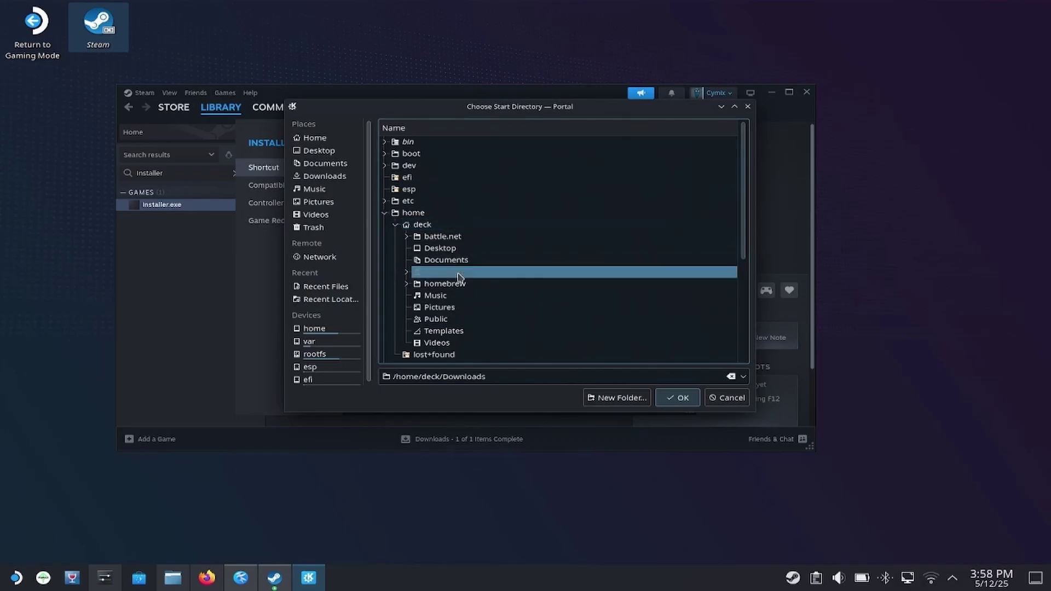
pyautogui.click(683, 399)
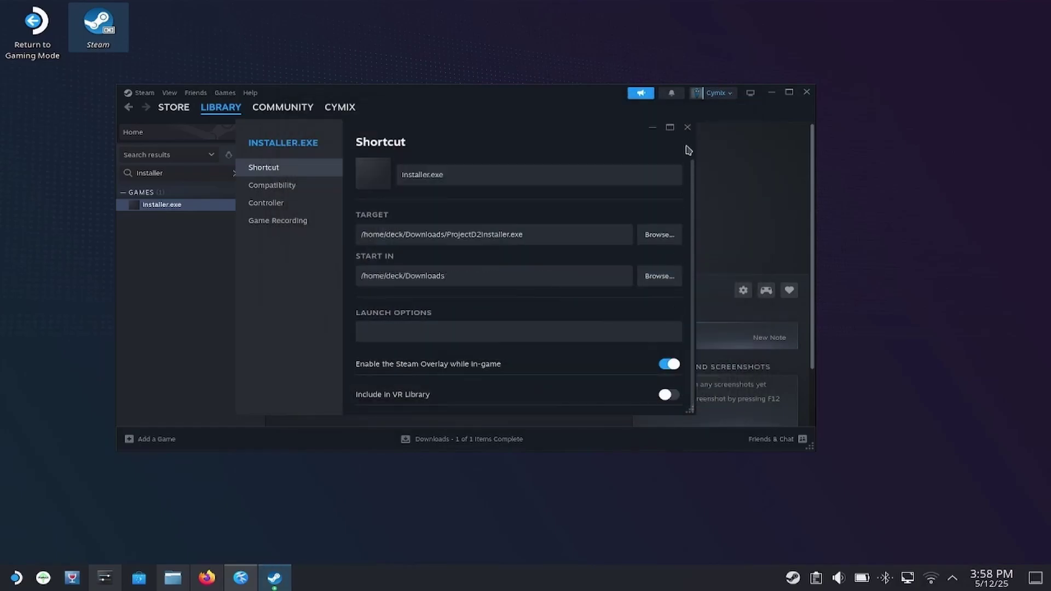
pyautogui.click(687, 127)
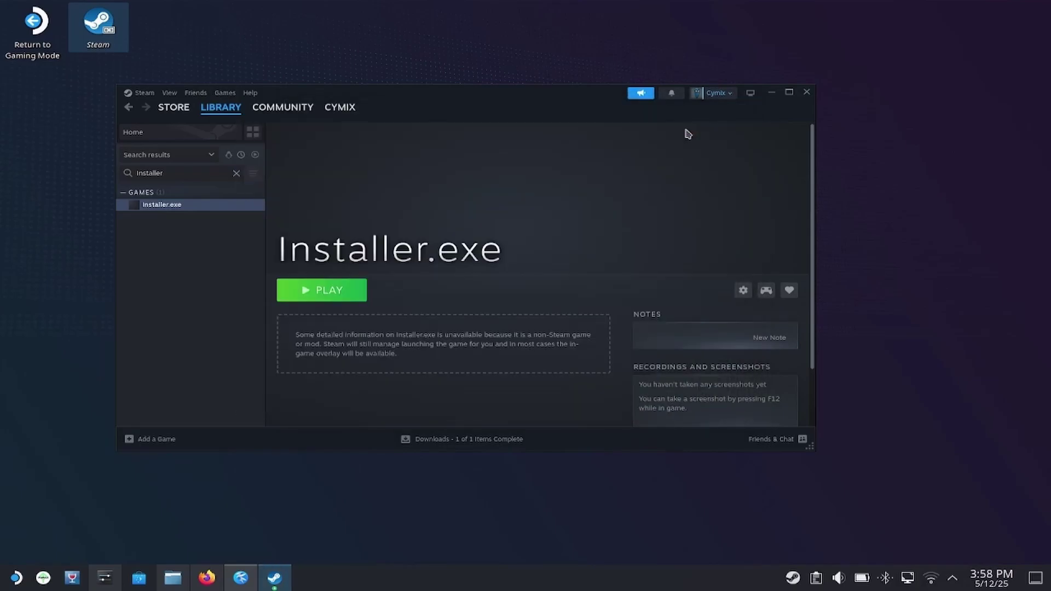
# Run the Project Diablo 2 setup, decline the website prompt, and dismiss the .NET Desktop Runtime error.
pyautogui.click(363, 288)
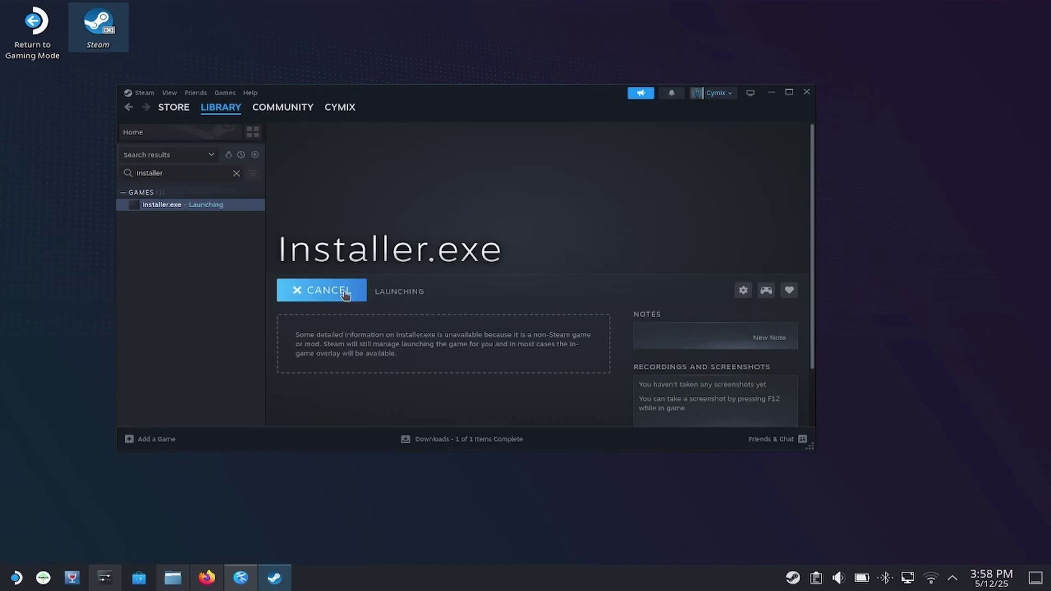
pyautogui.click(773, 92)
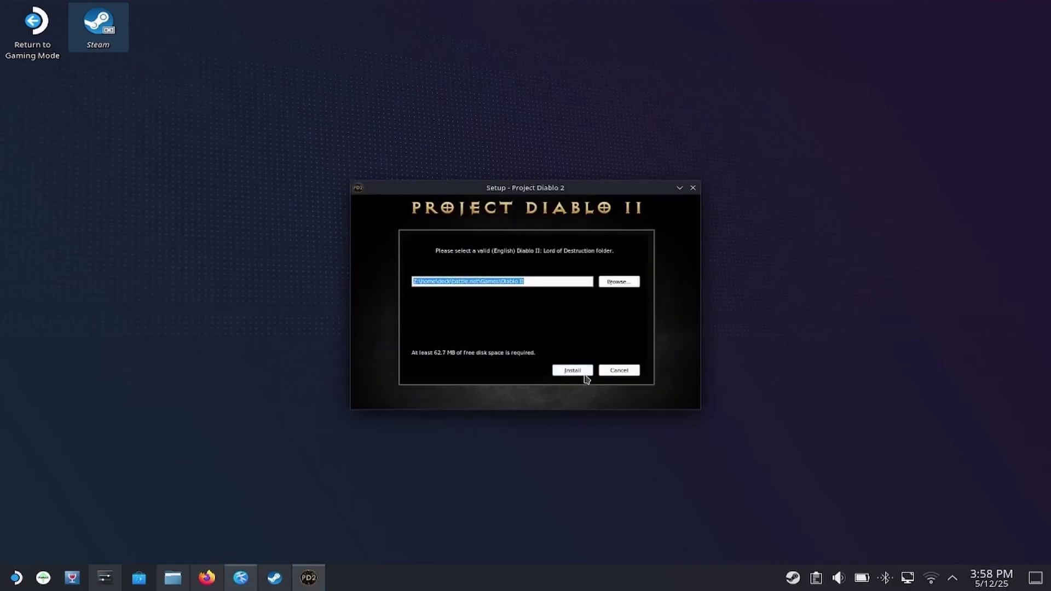
pyautogui.click(582, 372)
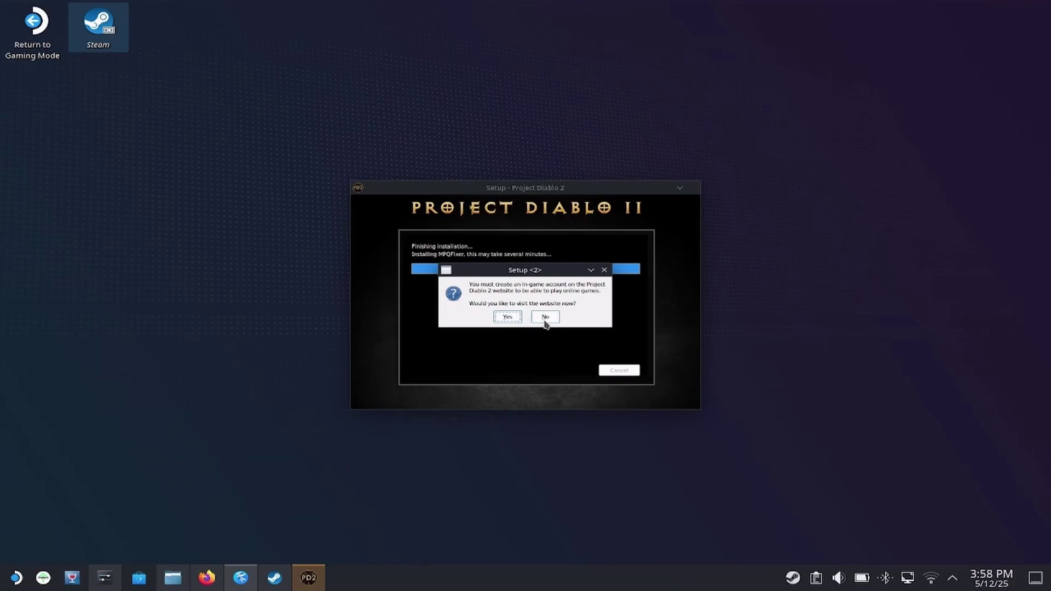
pyautogui.click(546, 317)
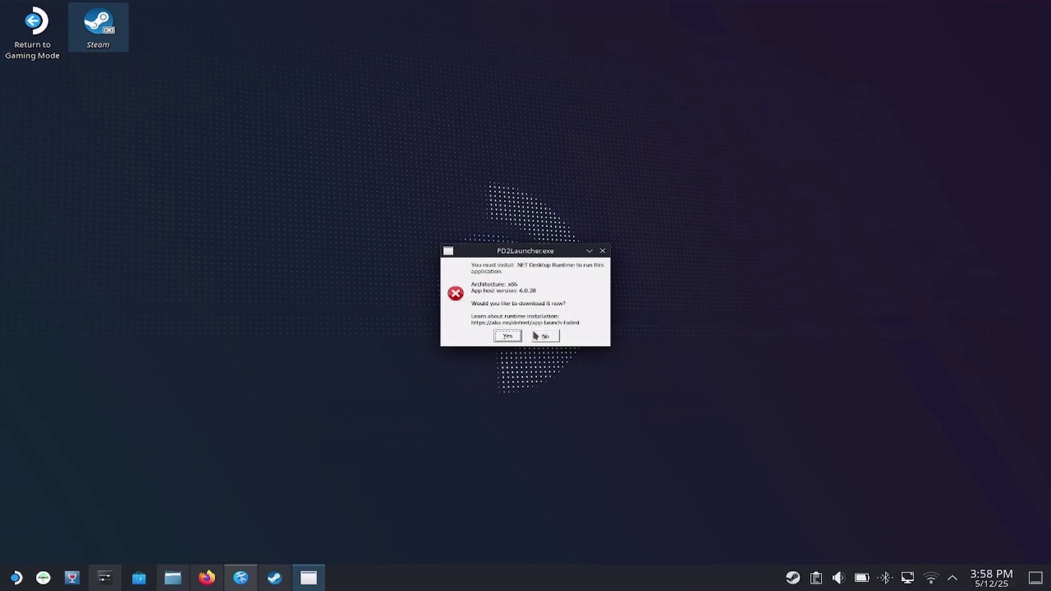
pyautogui.click(604, 252)
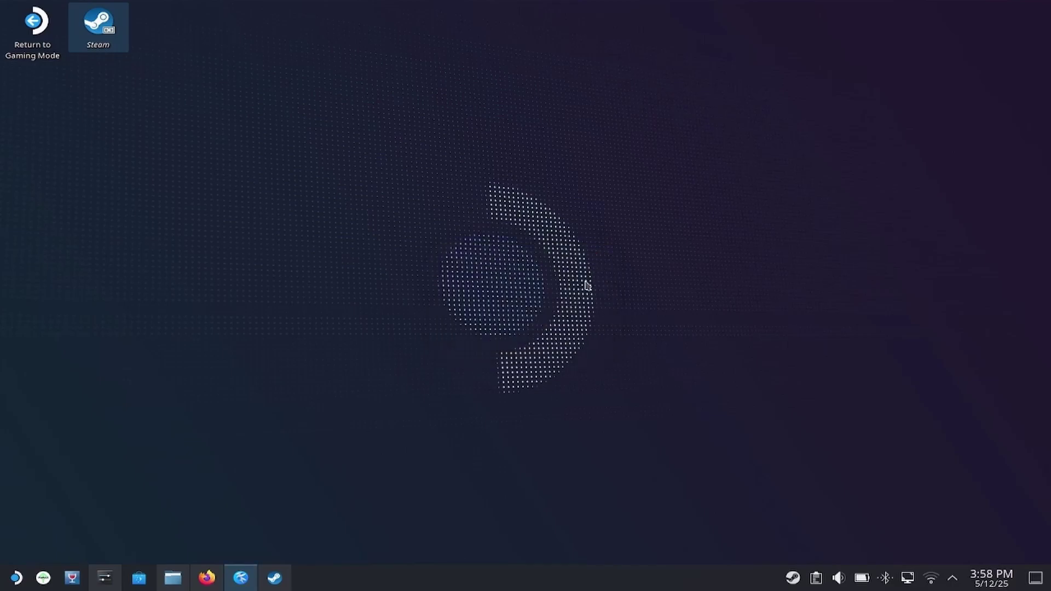
# Remove the Installer.exe non-Steam game from the library and clear the 'Installe' search.
pyautogui.click(280, 578)
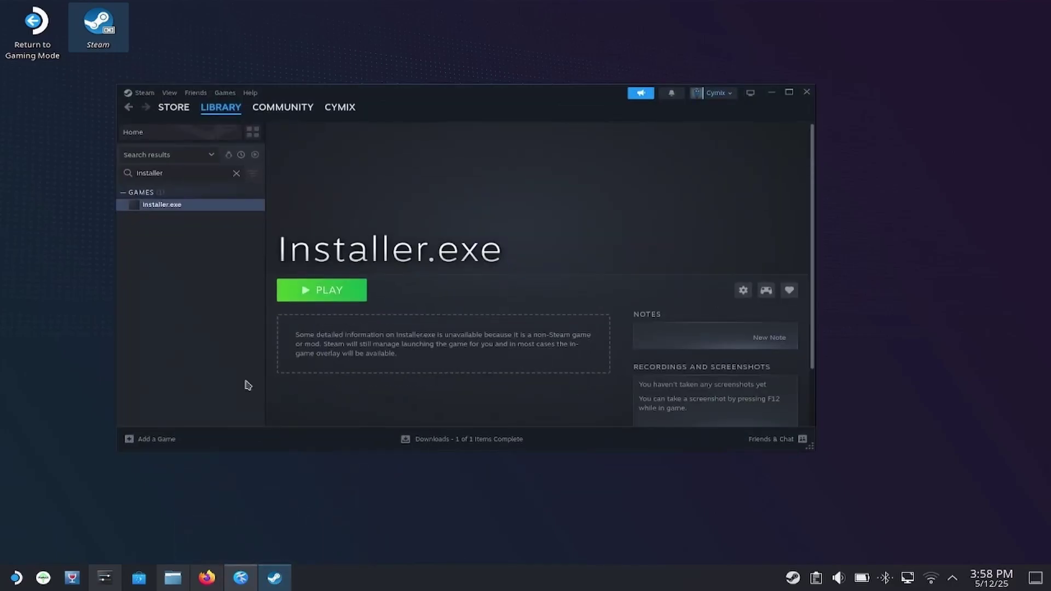
pyautogui.rightClick(174, 211)
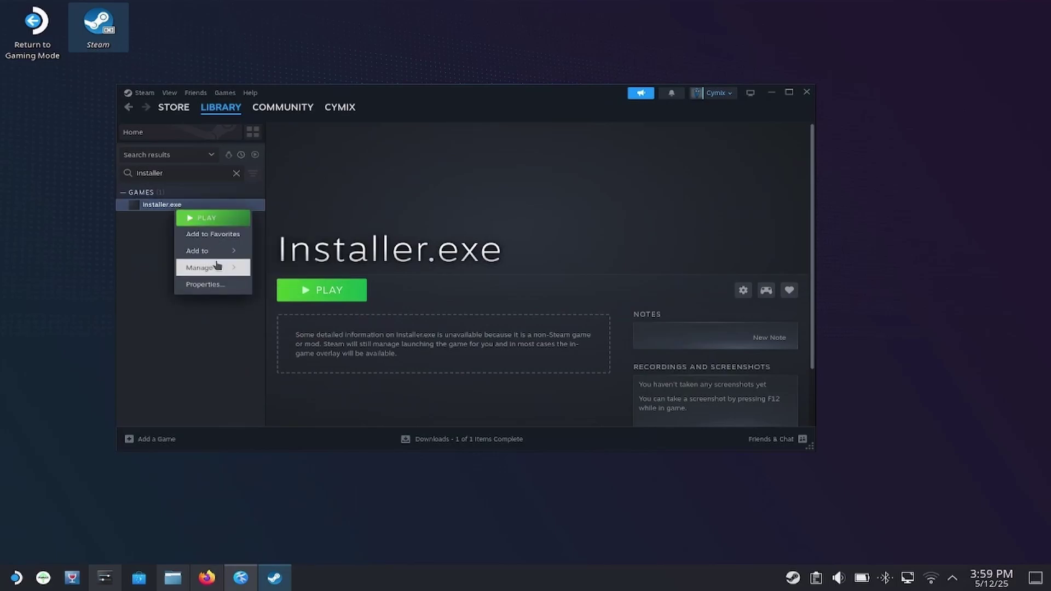
pyautogui.moveTo(229, 273)
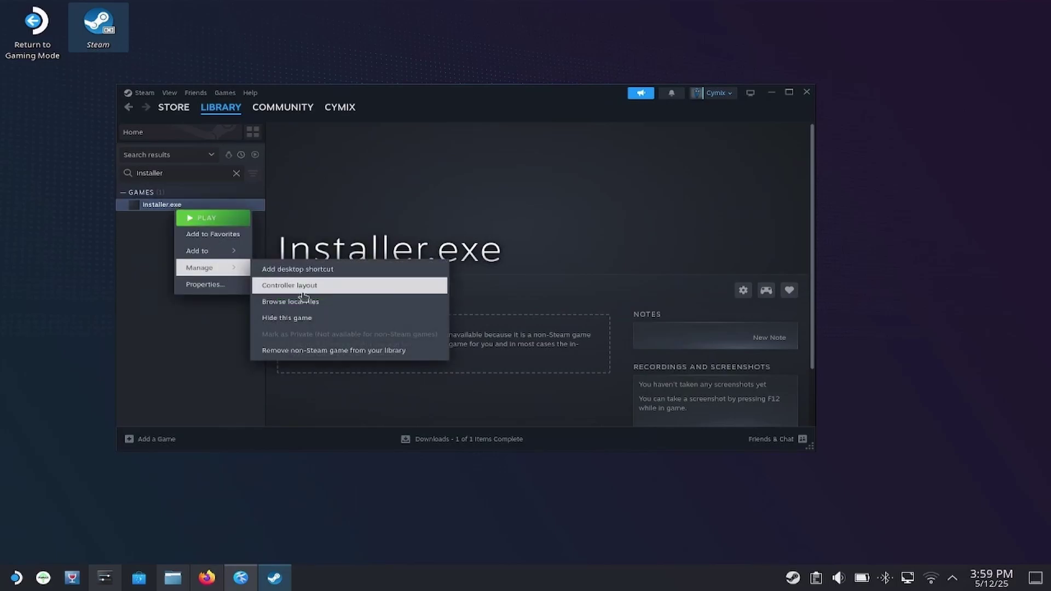
pyautogui.click(335, 353)
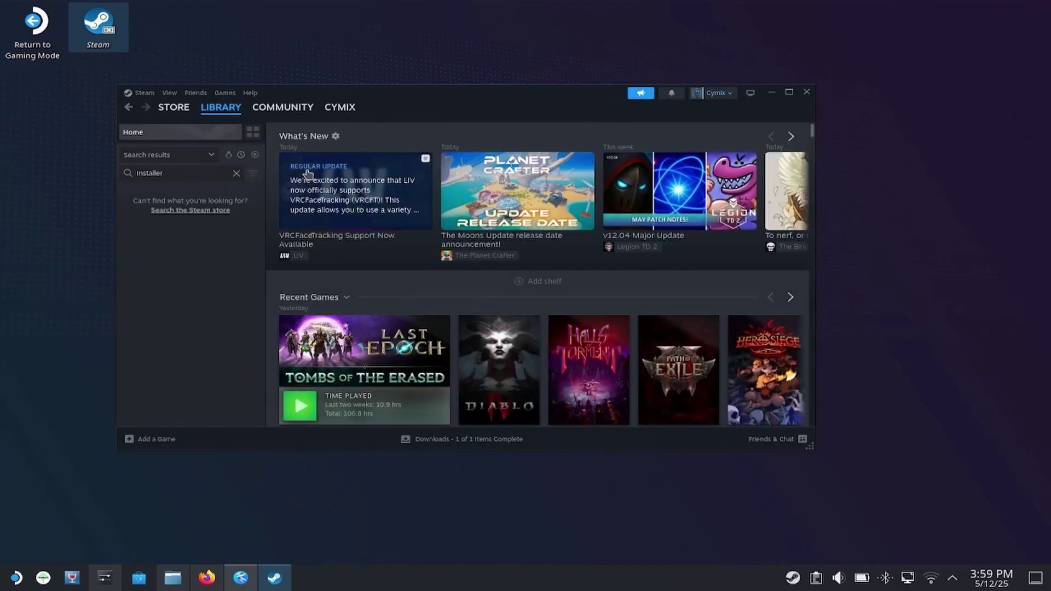
pyautogui.click(237, 174)
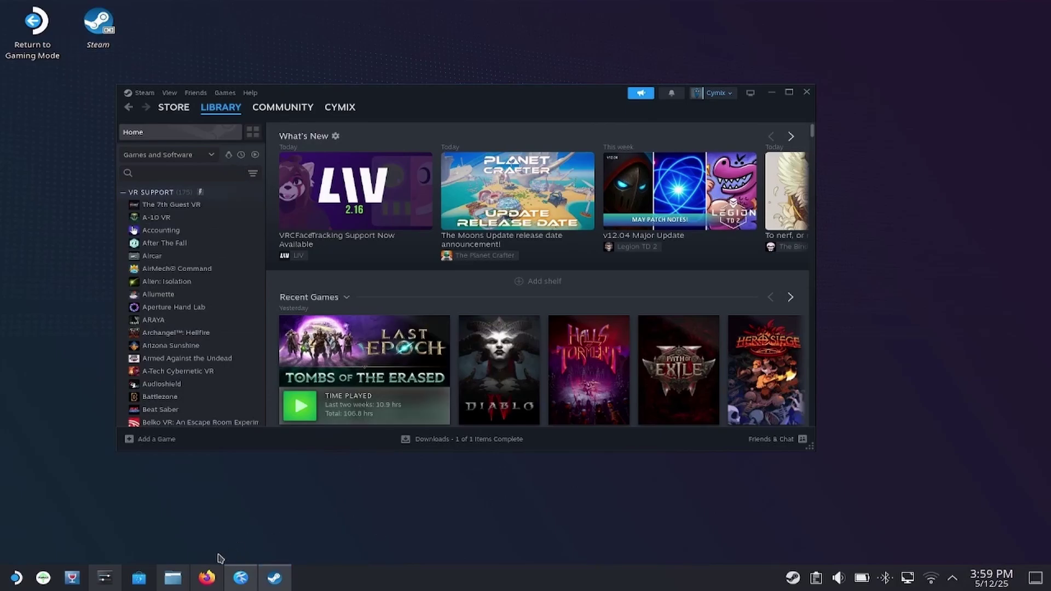
# Browse Dolphin to Home/battle.net/Games/Diablo II/ProjectD2 and right-click PD2Launcher.exe.
pyautogui.click(183, 577)
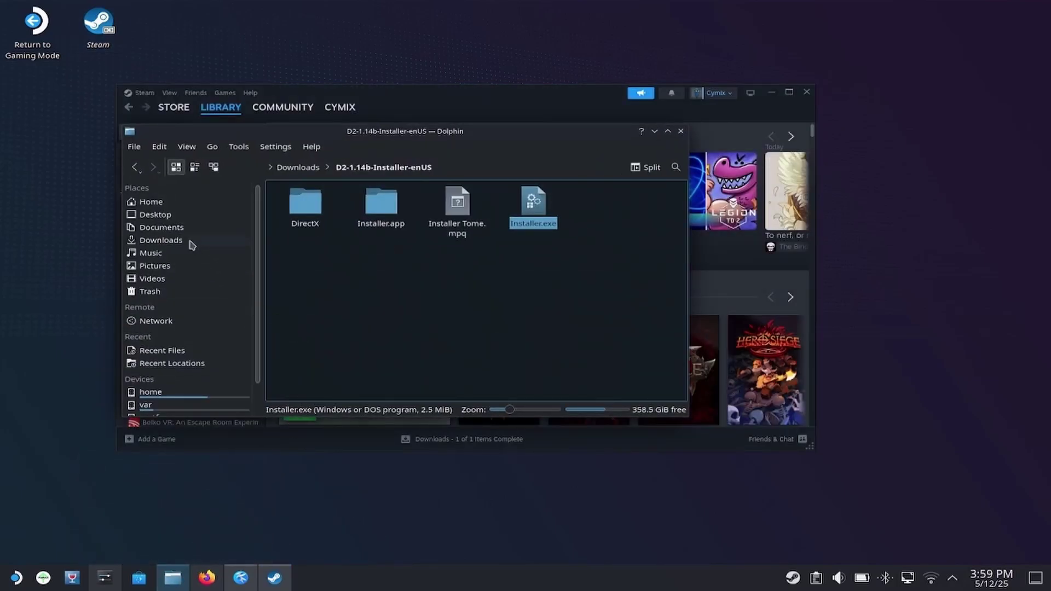
pyautogui.click(172, 203)
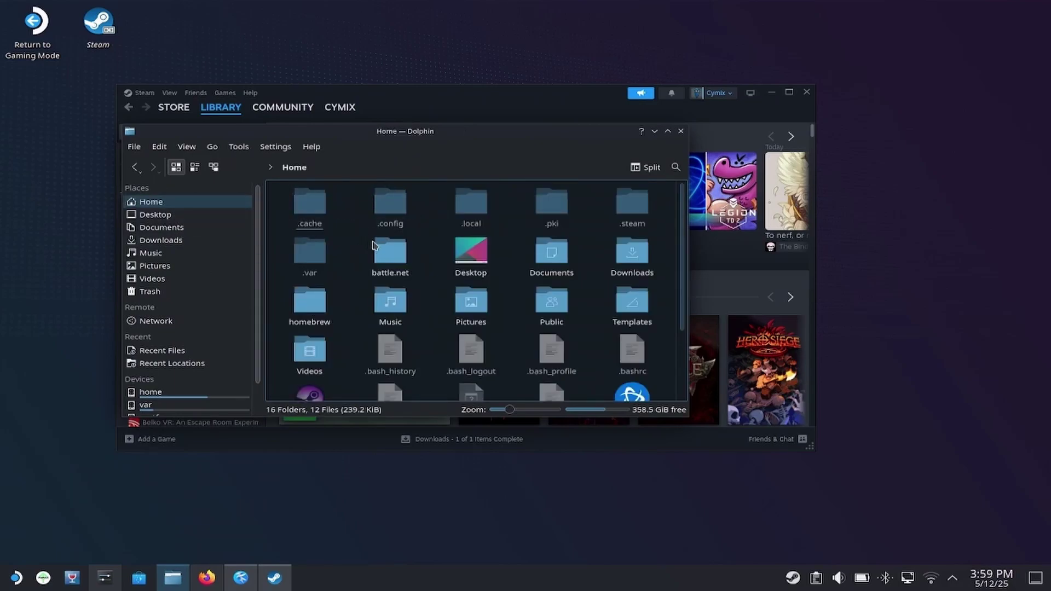
pyautogui.click(397, 252)
pyautogui.doubleClick(397, 251)
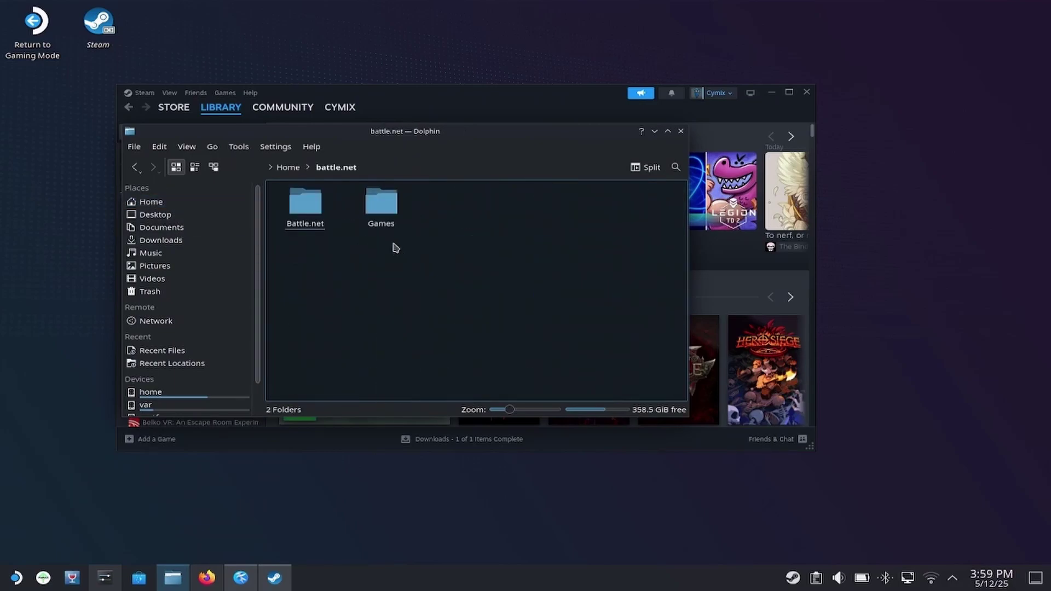
pyautogui.click(382, 212)
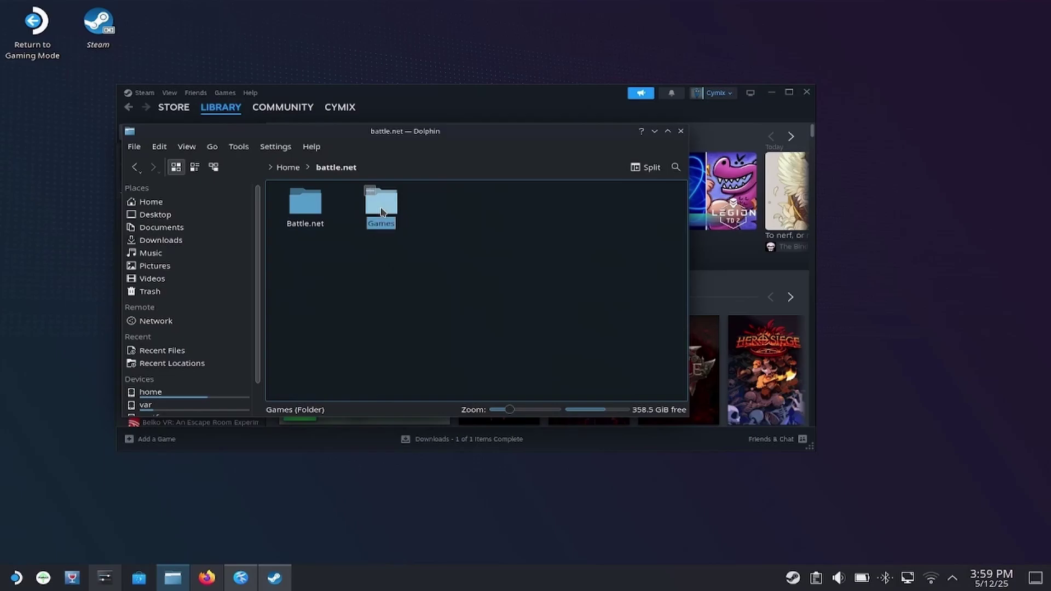
pyautogui.doubleClick(391, 211)
pyautogui.doubleClick(305, 207)
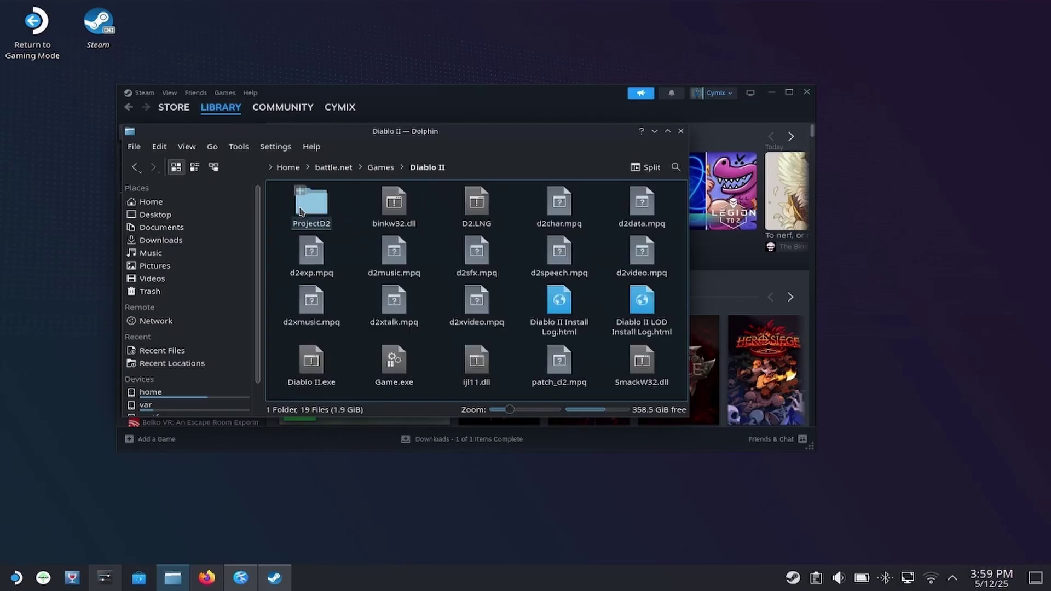
pyautogui.doubleClick(315, 209)
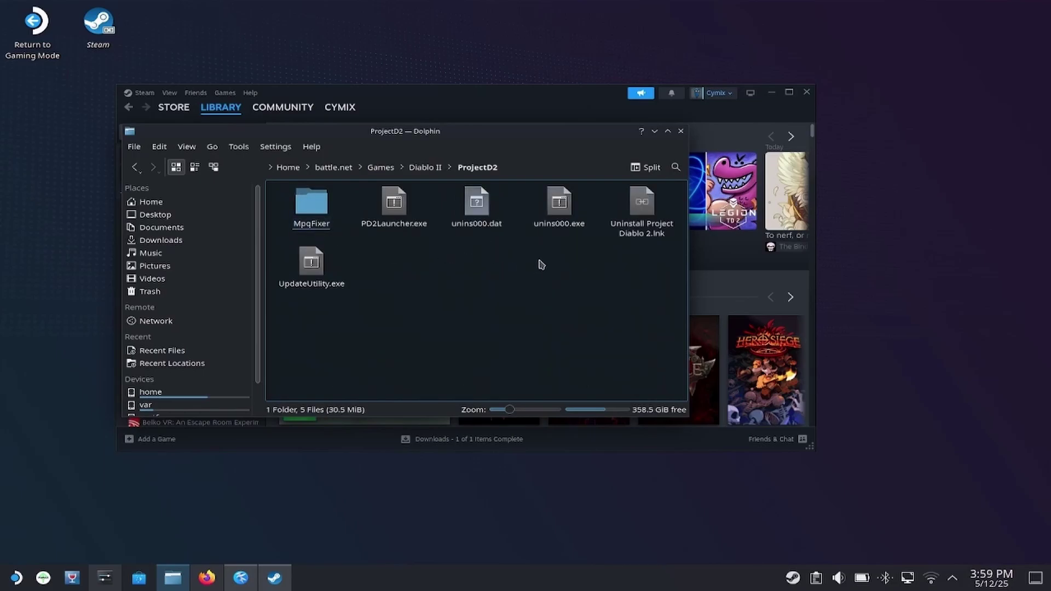
pyautogui.click(408, 213)
pyautogui.rightClick(398, 211)
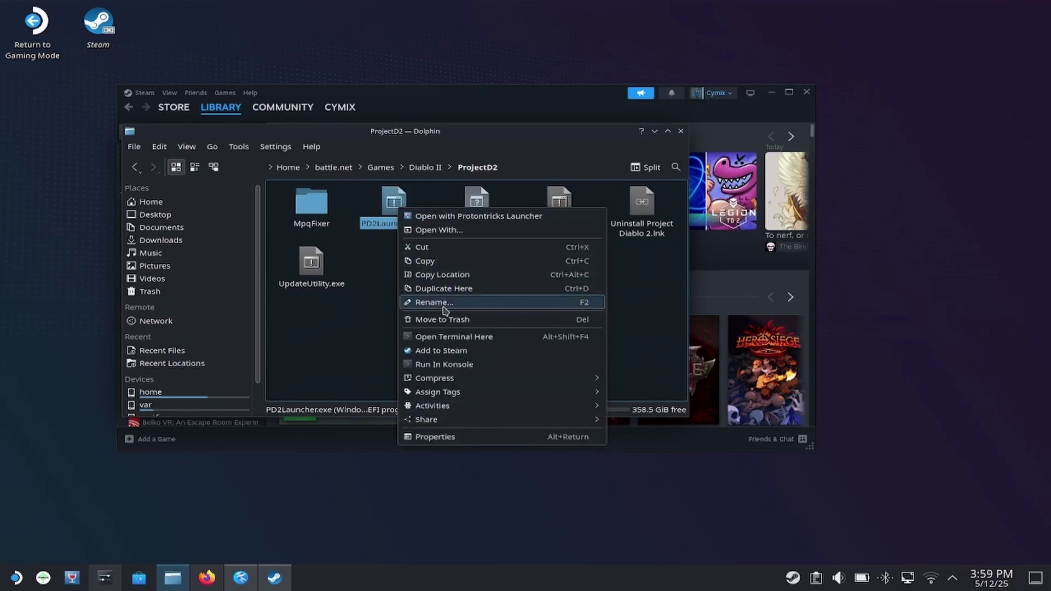
# Add PD2Launcher.exe to Steam and search the Steam library for 'pd'.
pyautogui.click(464, 353)
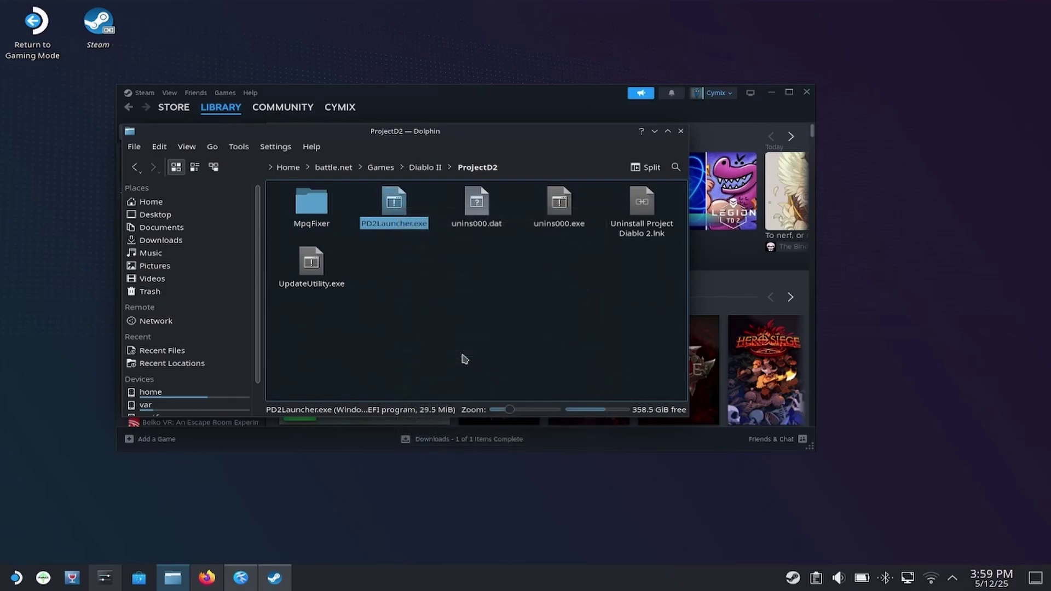
pyautogui.click(655, 131)
pyautogui.click(178, 172)
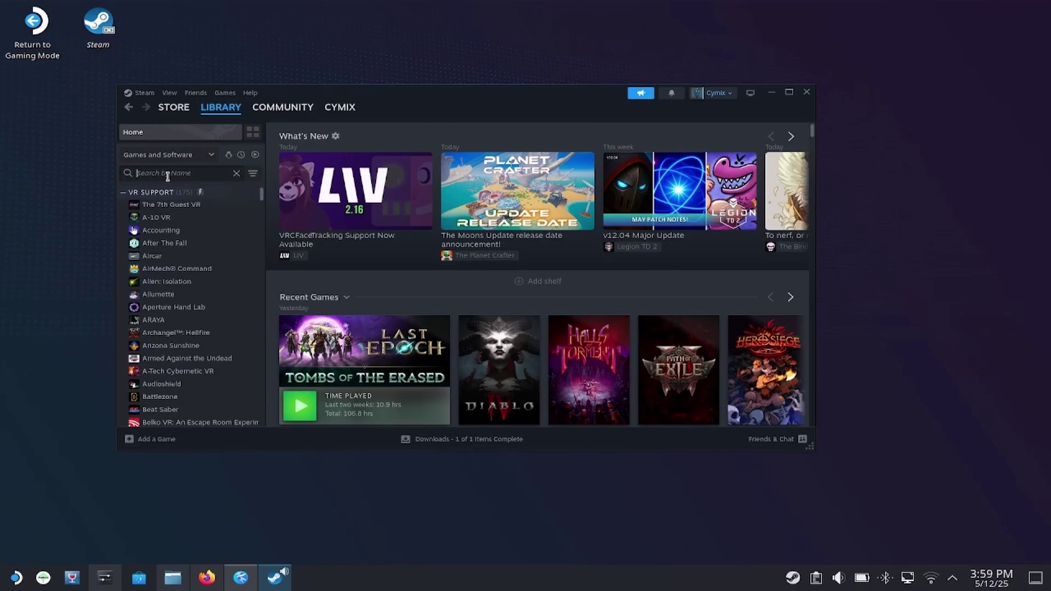
pyautogui.write('pd2')
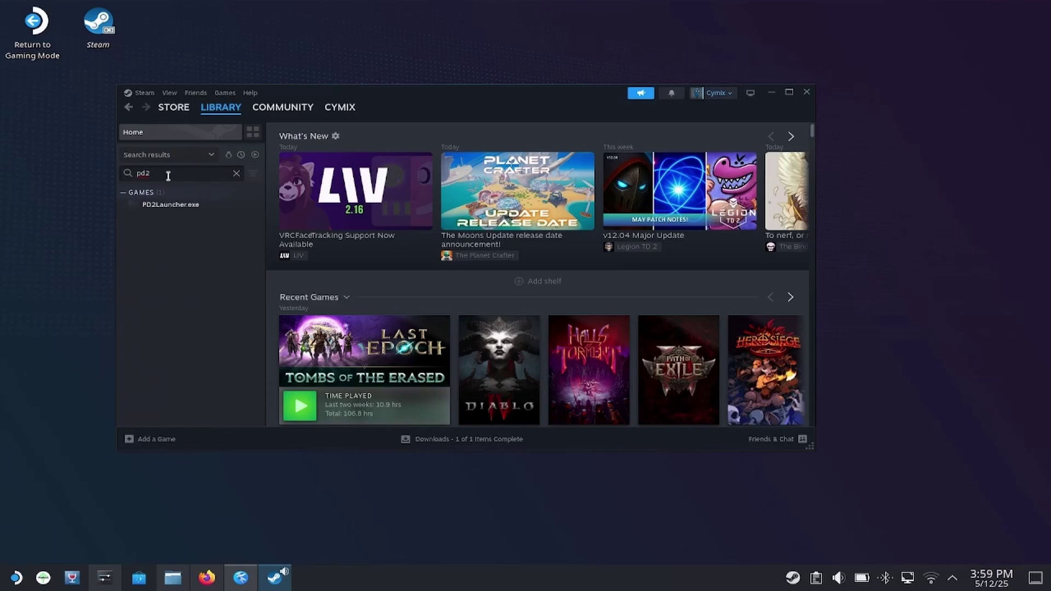
# Rename the PD2Launcher.exe shortcut to 'Project Diablo II' in its Properties.
pyautogui.click(165, 206)
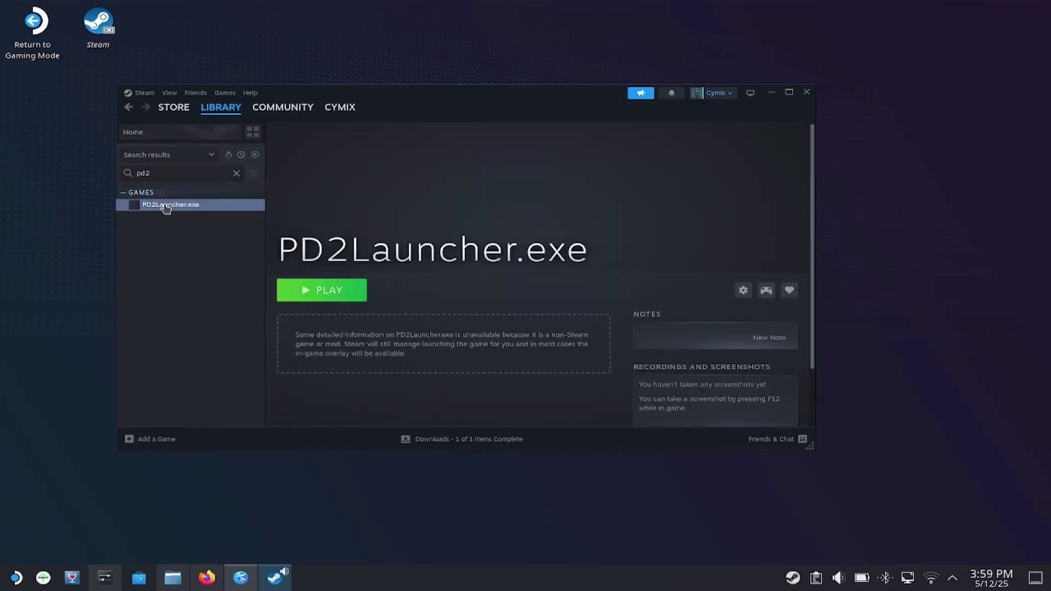
pyautogui.rightClick(167, 210)
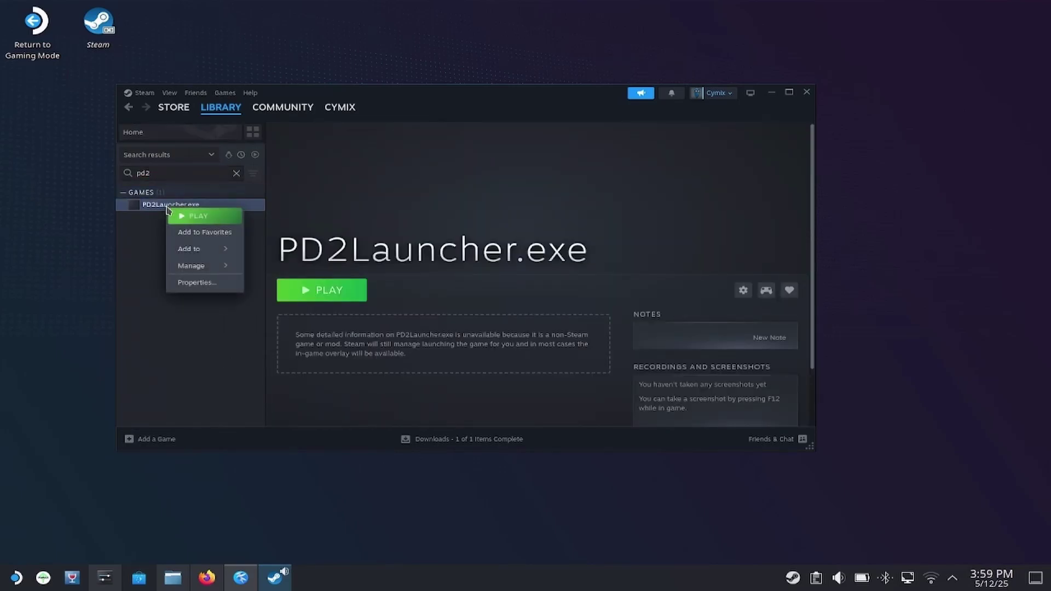
pyautogui.click(204, 283)
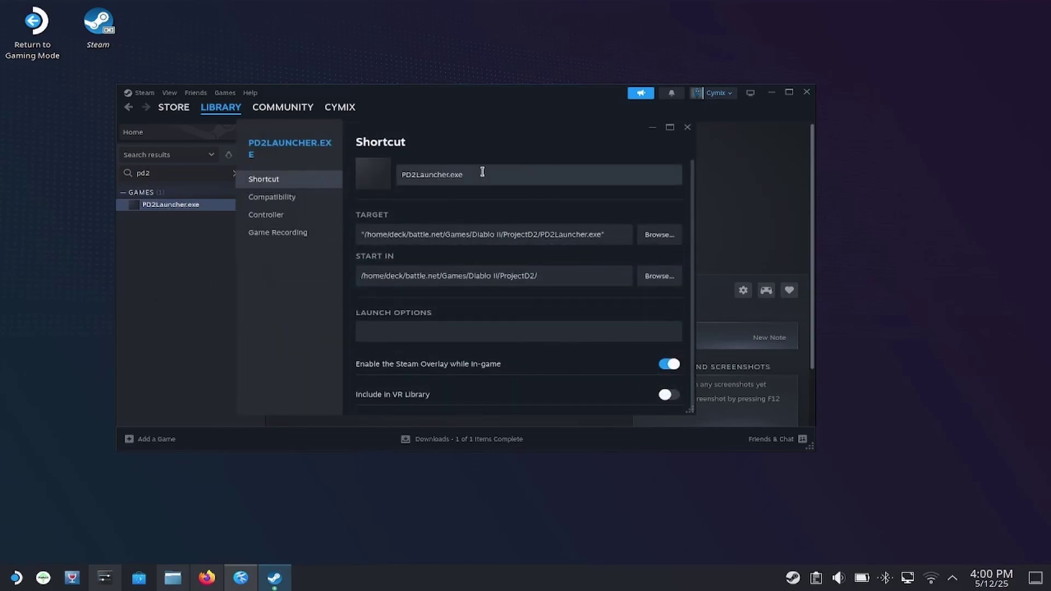
pyautogui.moveTo(483, 172); pyautogui.dragTo(399, 172)
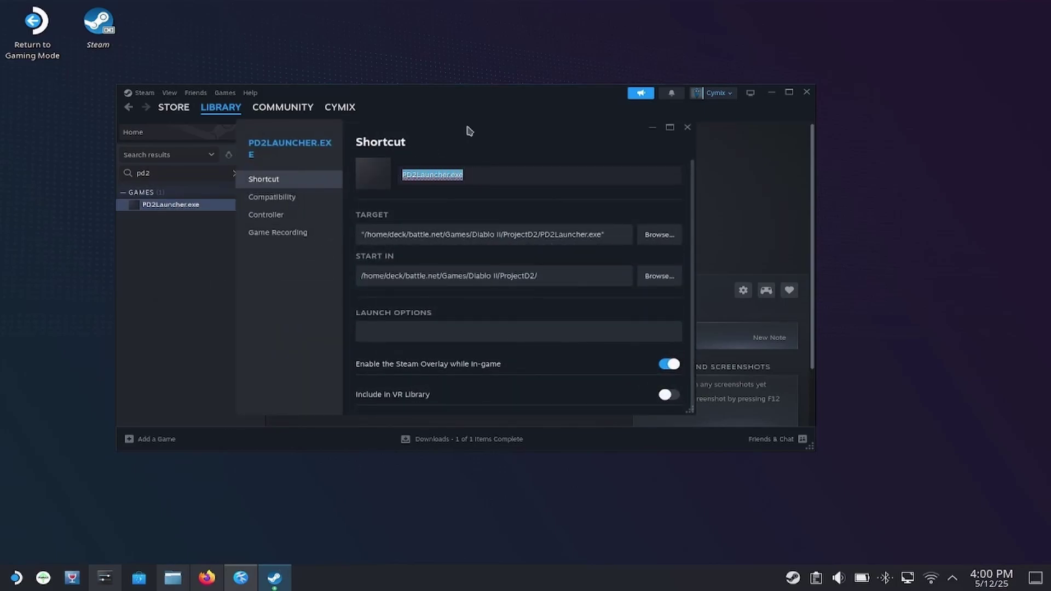
pyautogui.write('Project Diablo II')
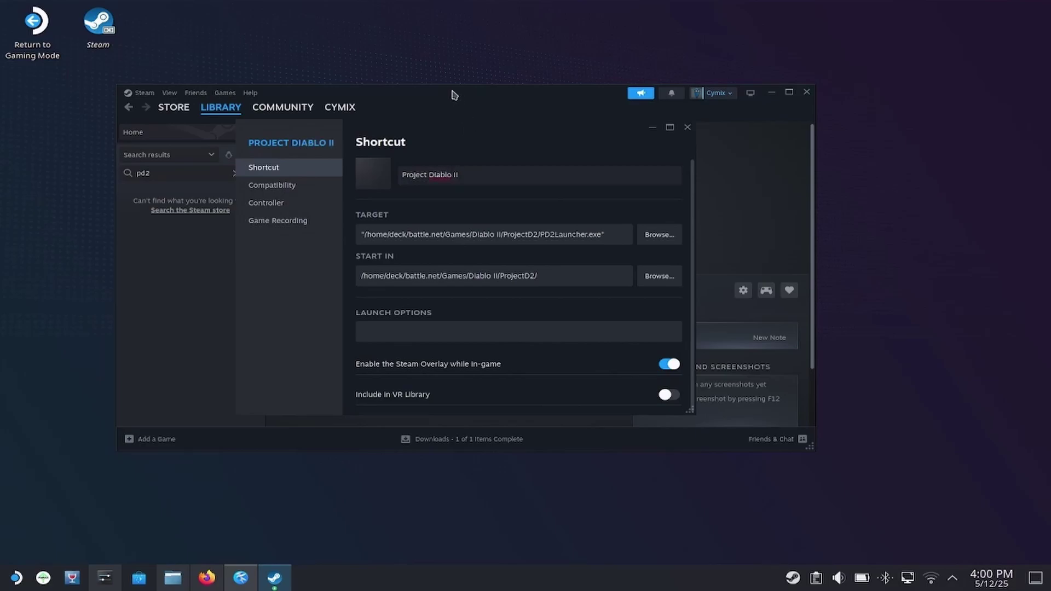
# Close the renamed shortcut's properties and search the library for 'diab'.
pyautogui.click(688, 129)
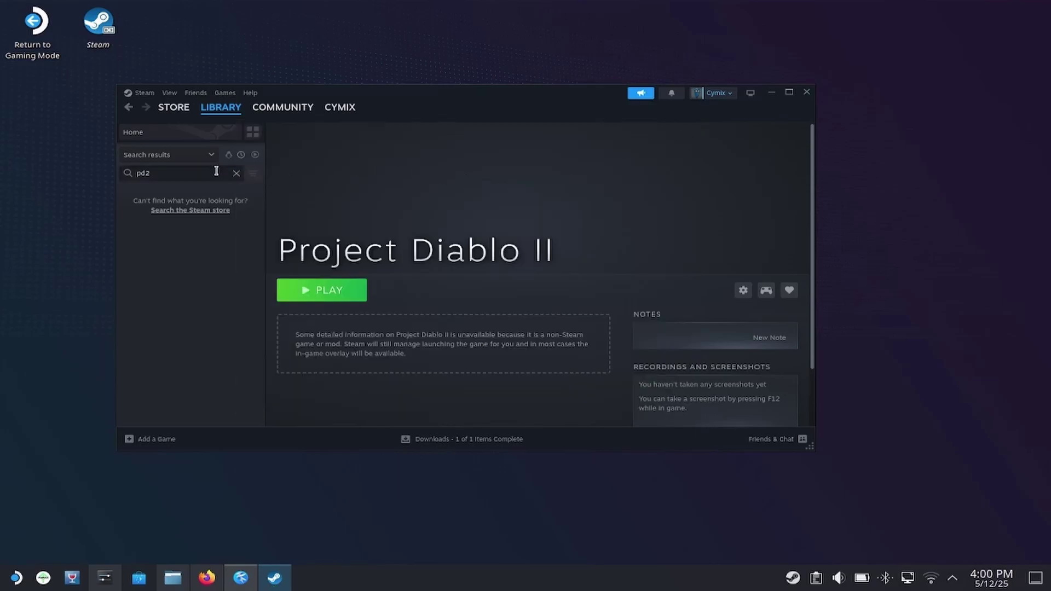
pyautogui.click(236, 173)
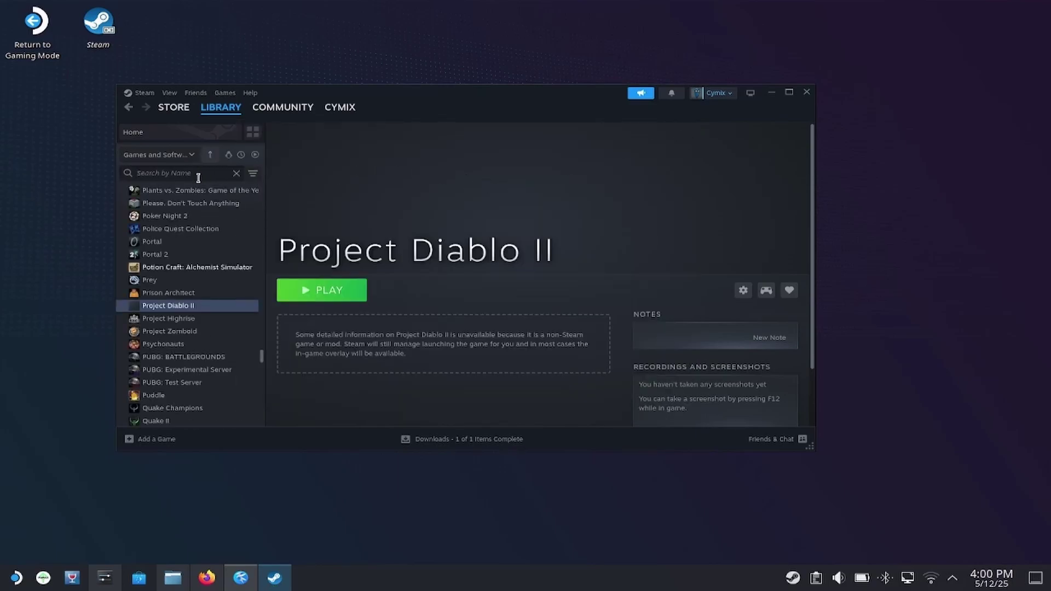
pyautogui.write('diablo')
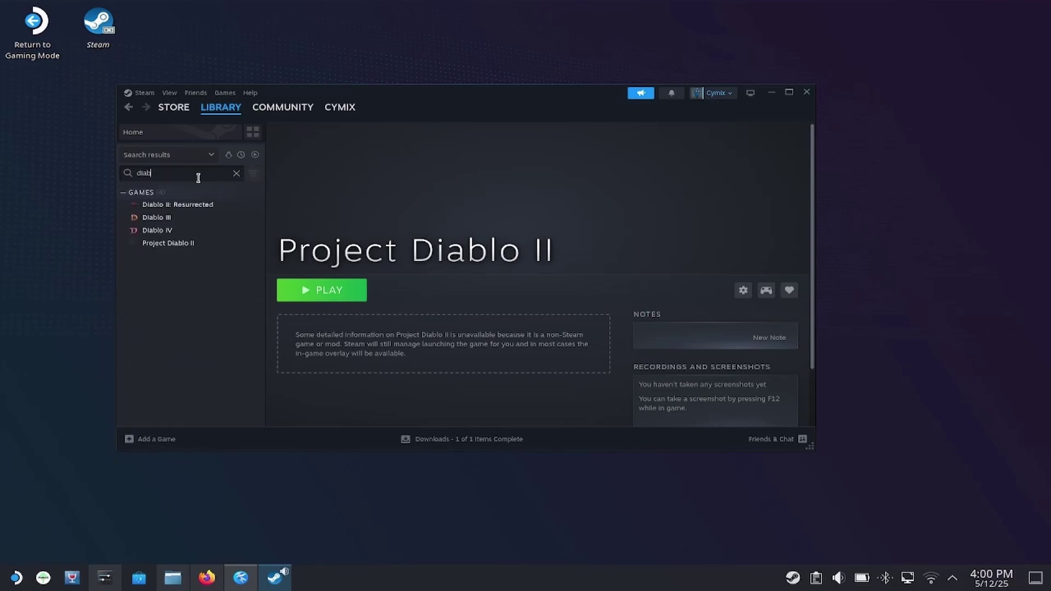
# Force Project Diablo II to use the Proton 9.0-4 compatibility tool.
pyautogui.rightClick(190, 247)
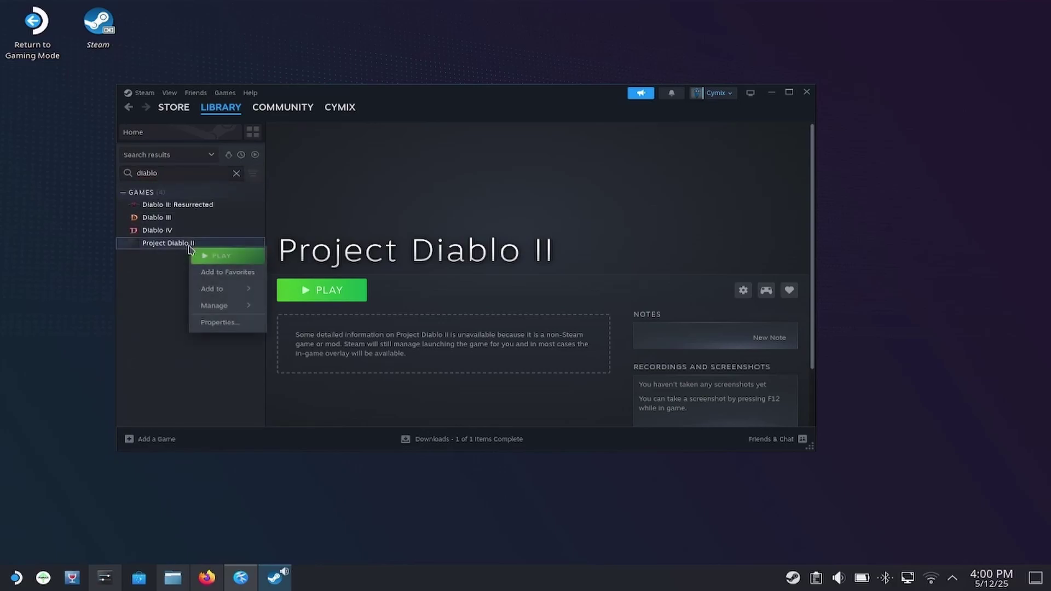
pyautogui.click(215, 324)
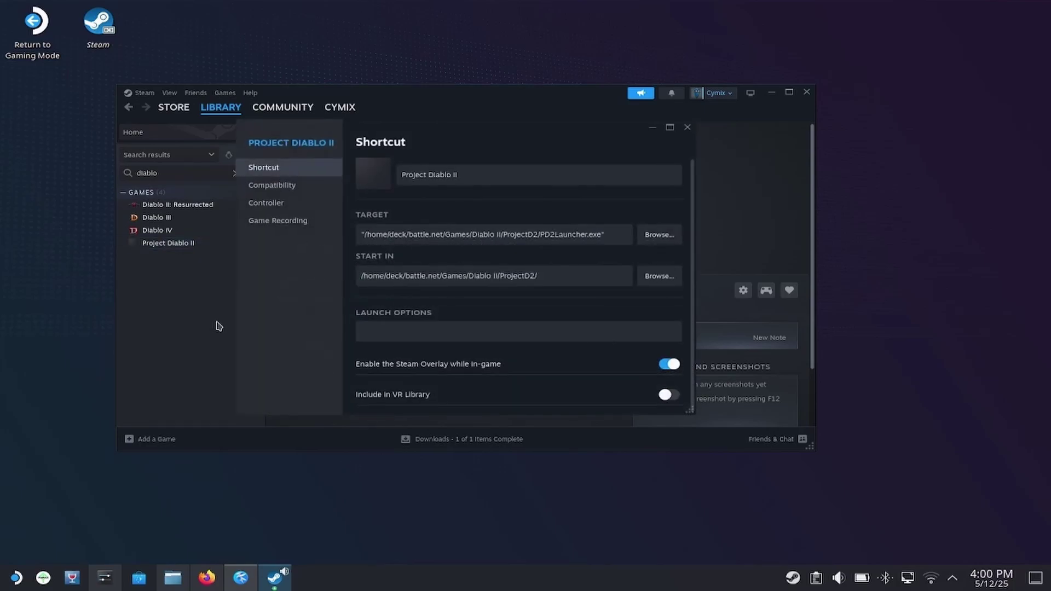
pyautogui.click(279, 189)
pyautogui.click(367, 169)
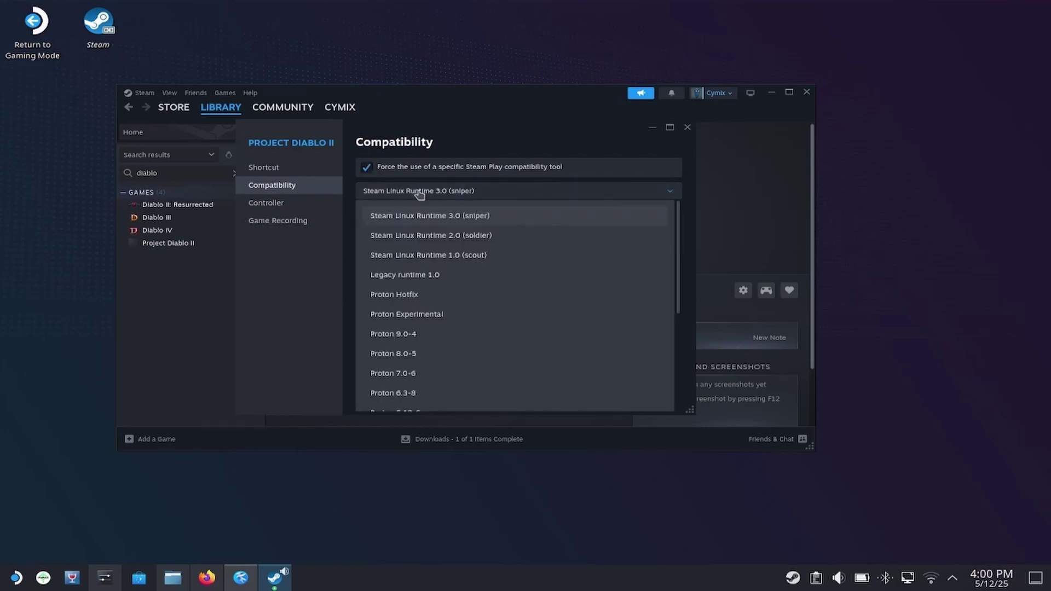
pyautogui.click(420, 336)
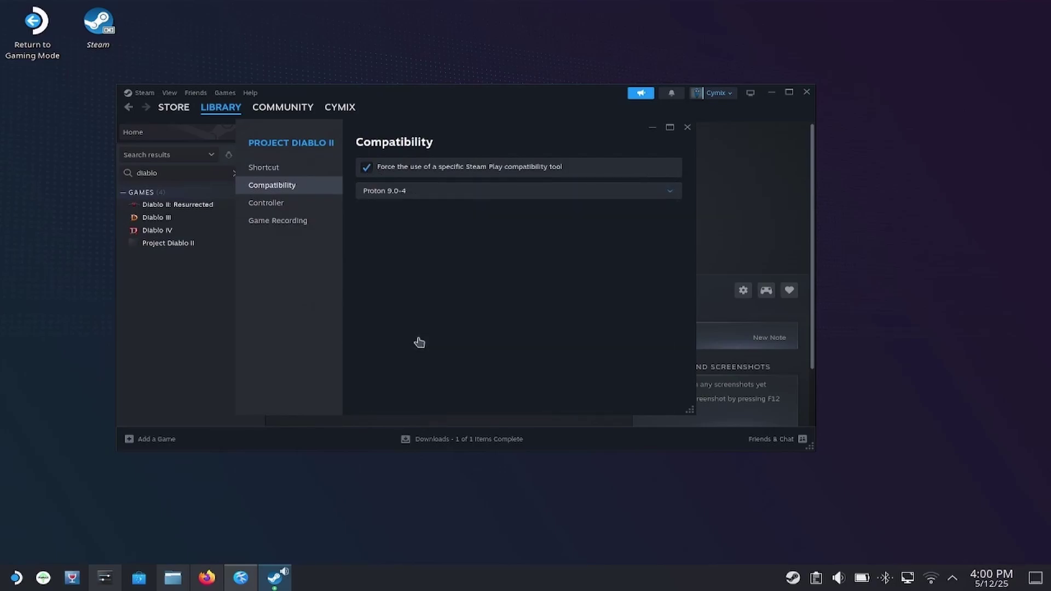
pyautogui.click(688, 129)
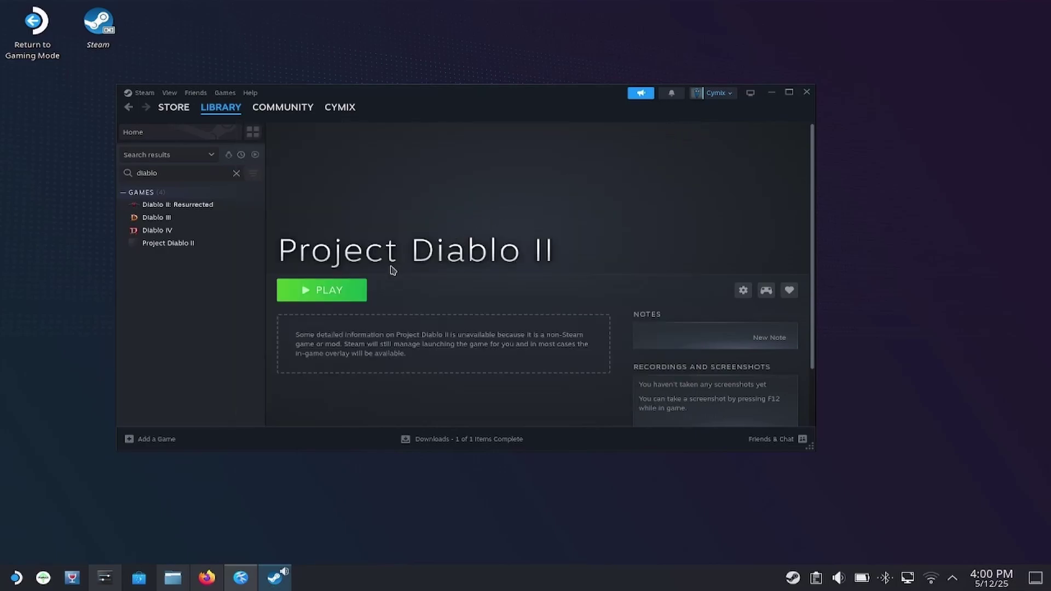
# Launch Project Diablo II and decline the .NET Desktop Runtime download prompt.
pyautogui.click(327, 291)
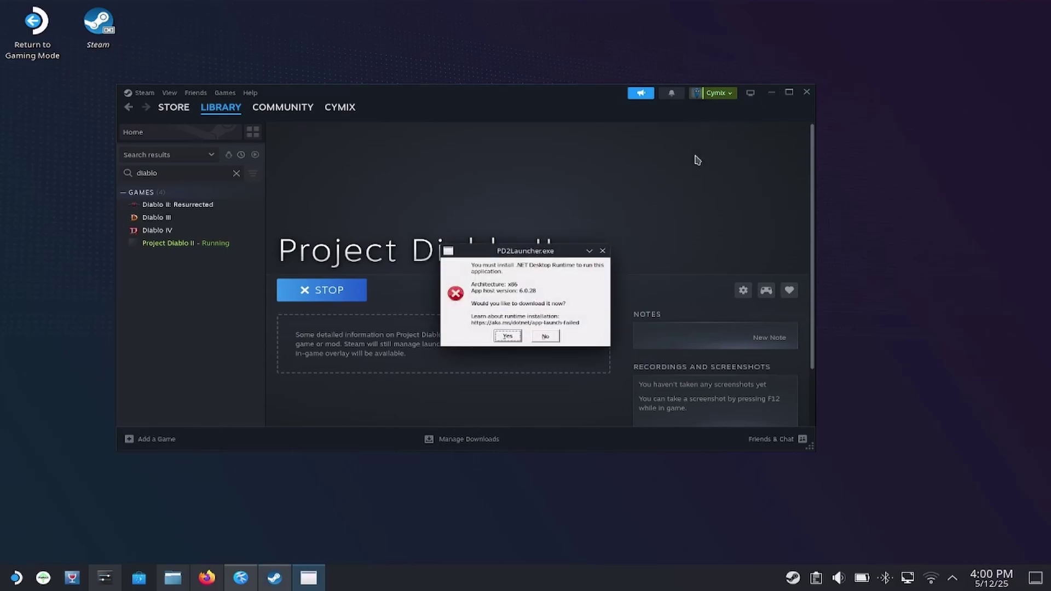
pyautogui.click(556, 339)
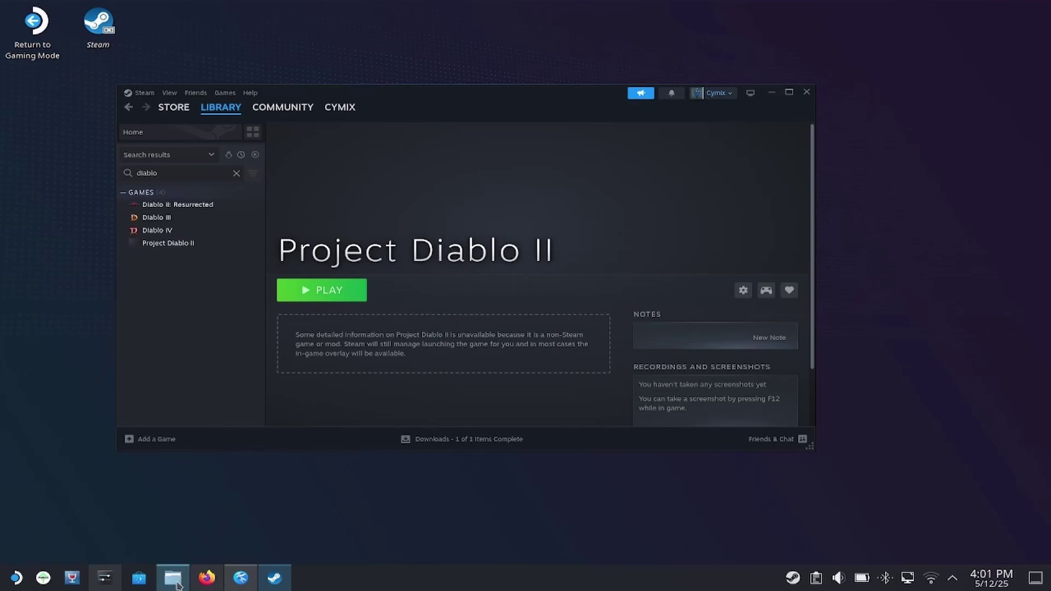
# Start Protontricks via a 'proton' search and target the Project Diablo II non-Steam shortcut.
pyautogui.moveTo(178, 586)
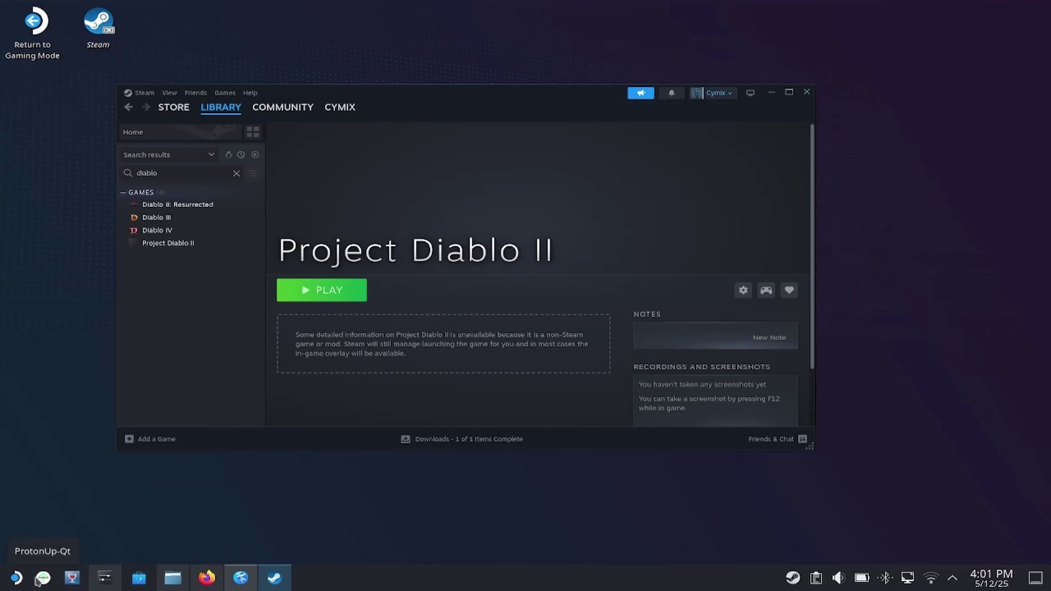
pyautogui.click(17, 579)
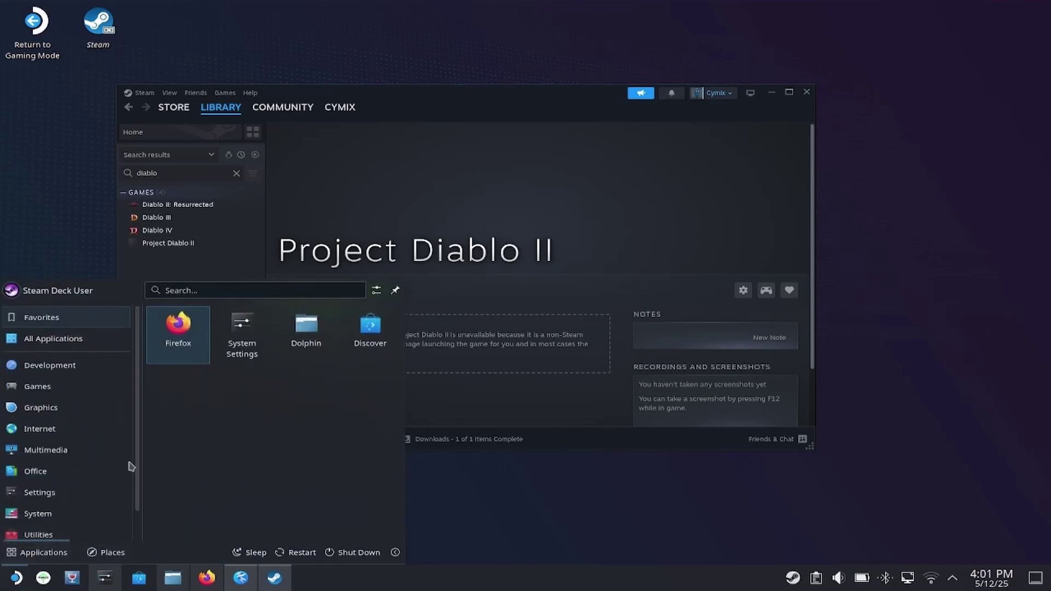
pyautogui.moveTo(132, 428)
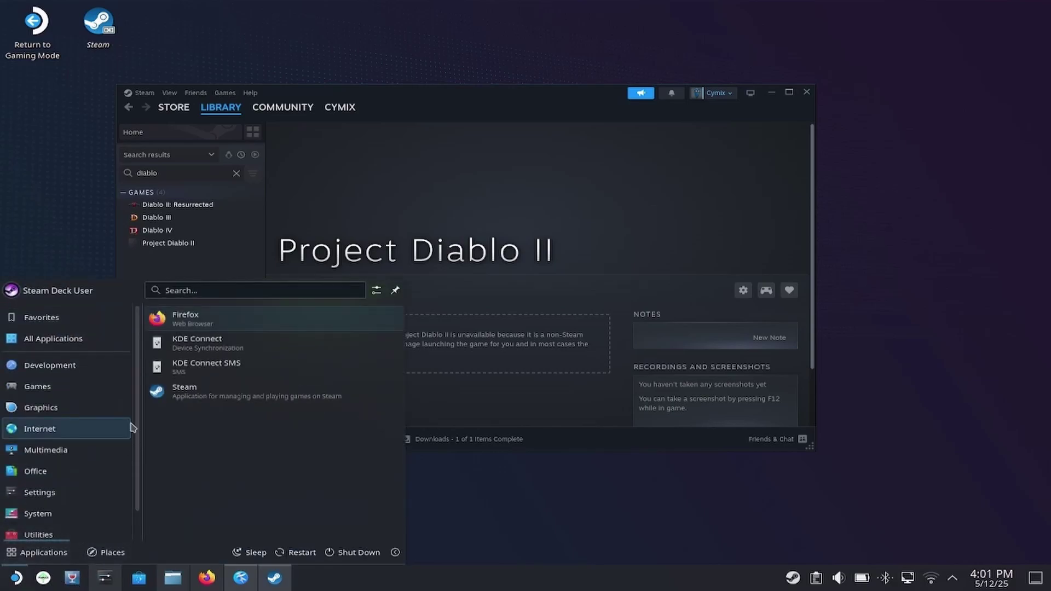
pyautogui.write('p')
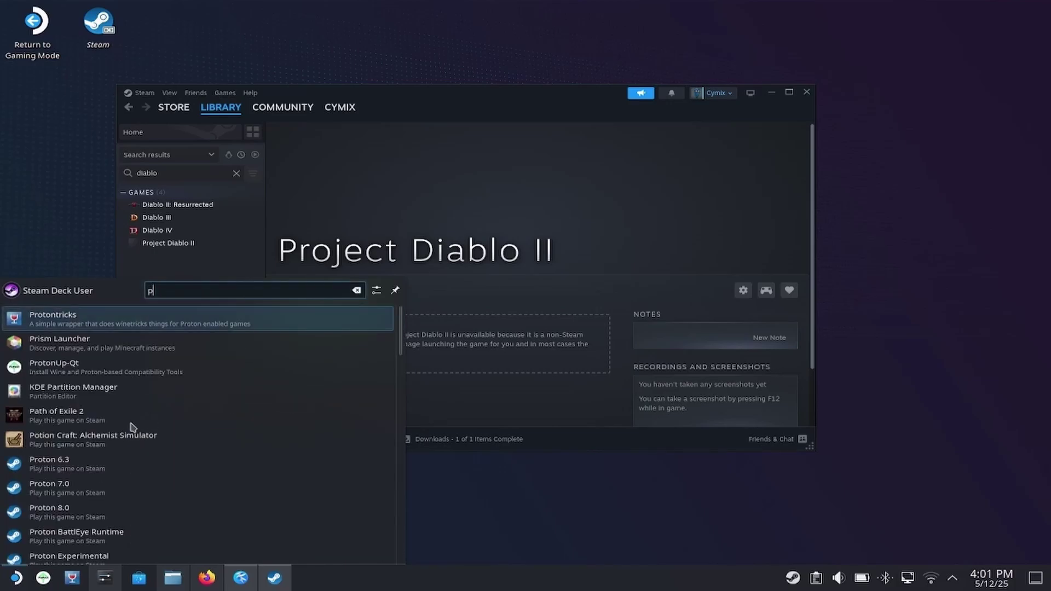
pyautogui.write('roton')
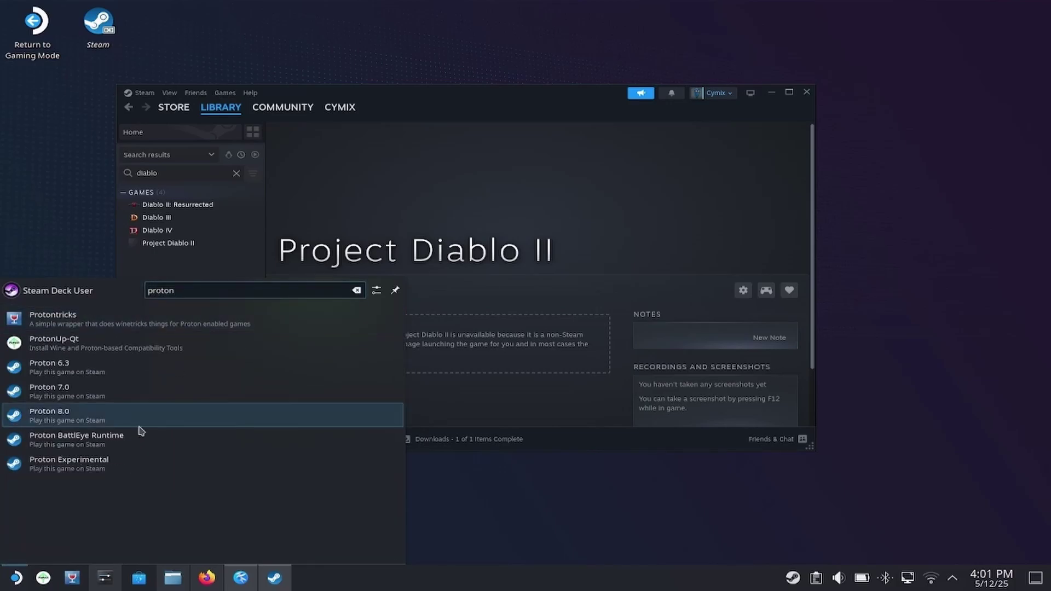
pyautogui.click(17, 327)
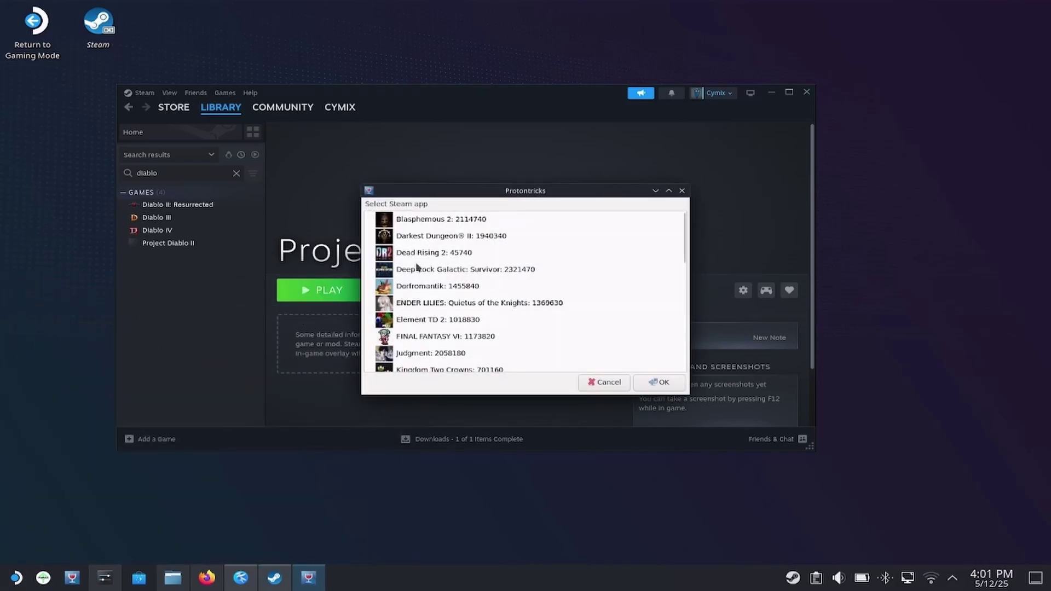
pyautogui.scroll(-3, 419, 272)
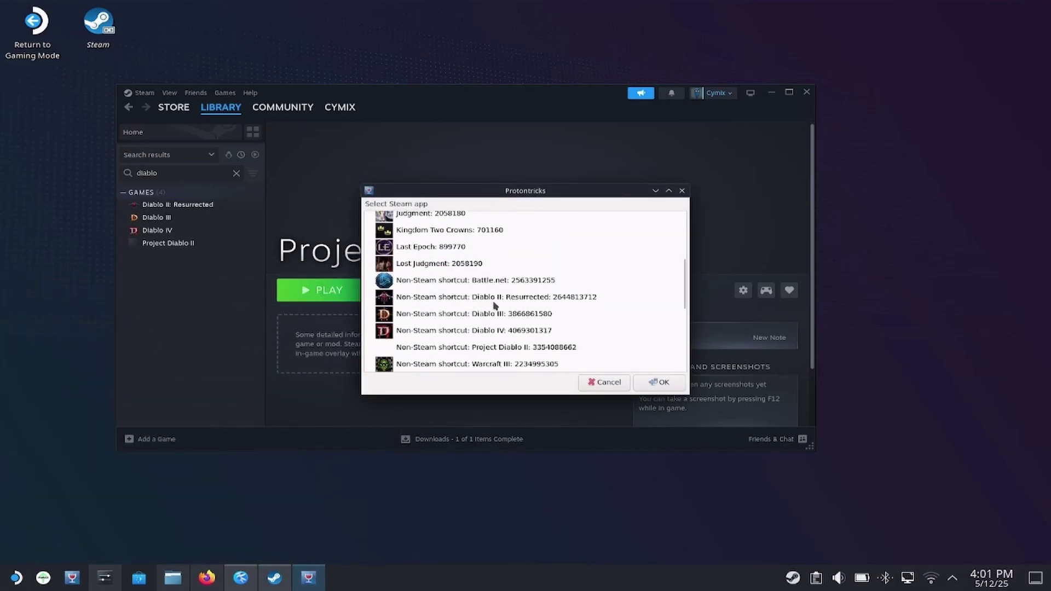
pyautogui.click(428, 351)
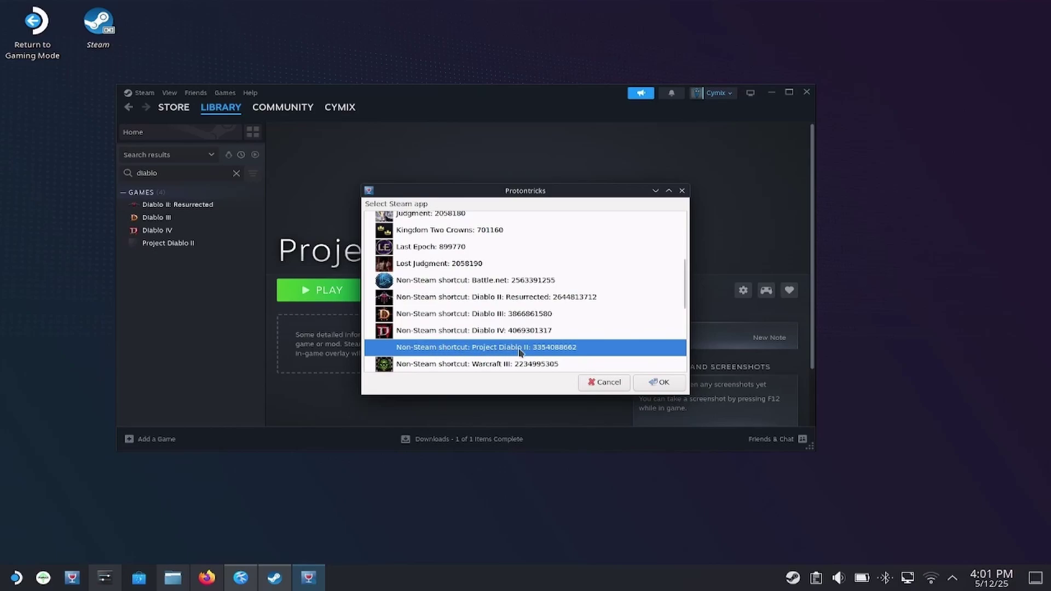
pyautogui.click(658, 386)
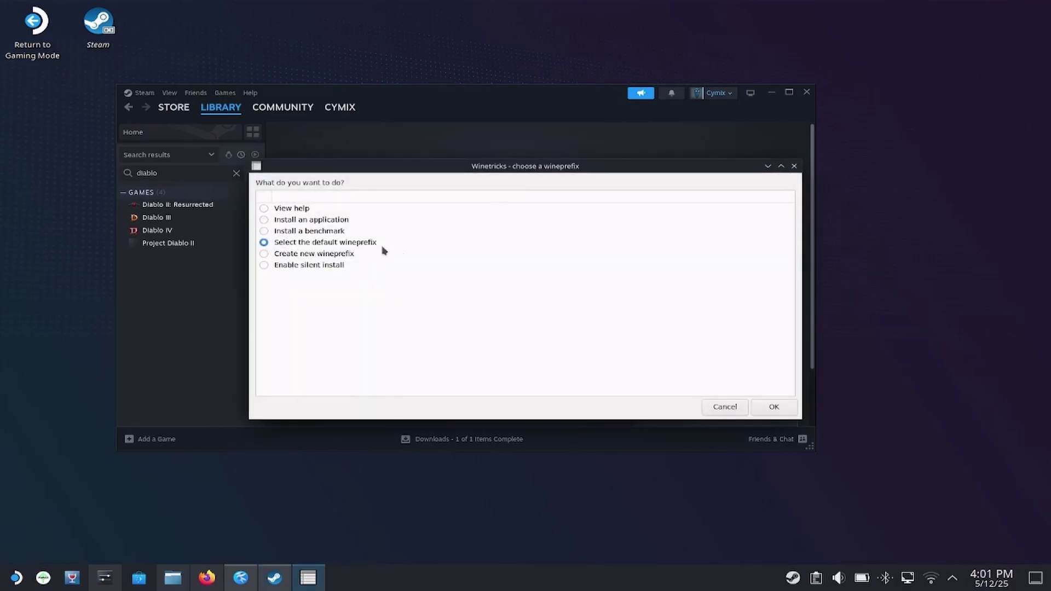
# In the default wineprefix, choose to install a Windows component and tick dotnetdesktop6.
pyautogui.click(778, 409)
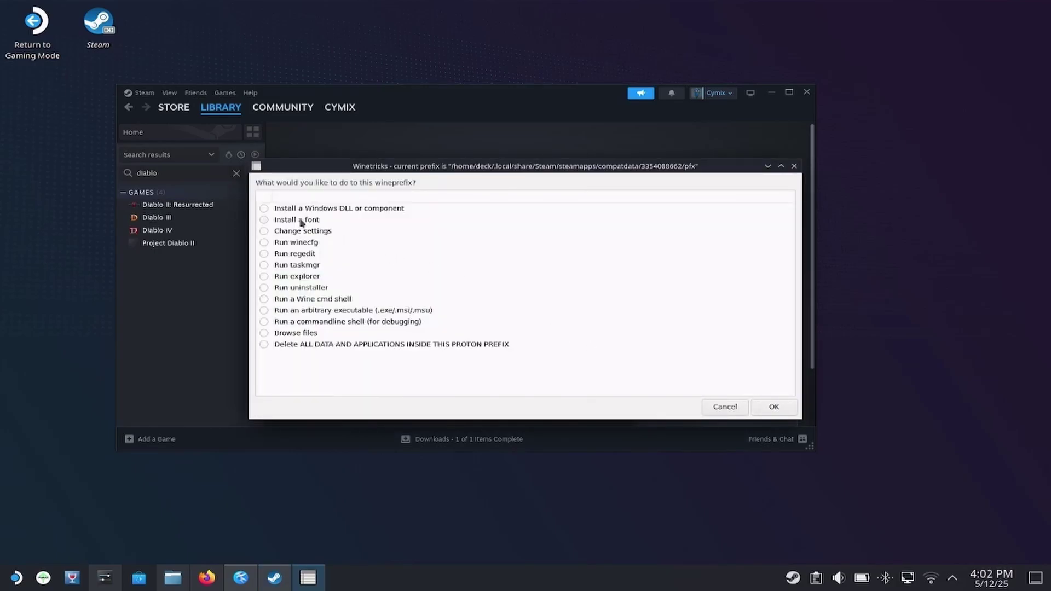
pyautogui.click(265, 209)
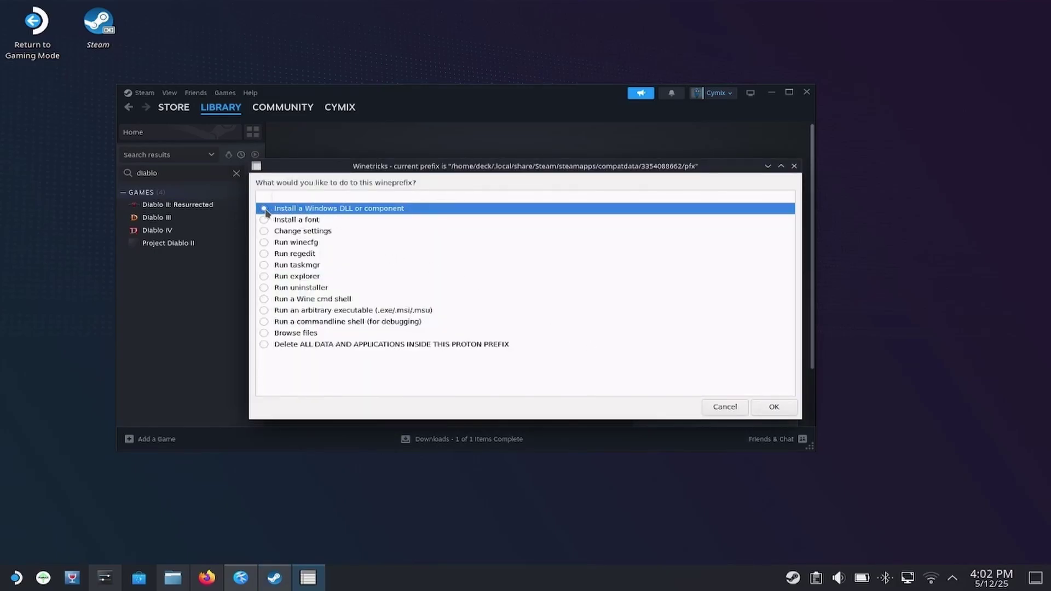
pyautogui.click(772, 407)
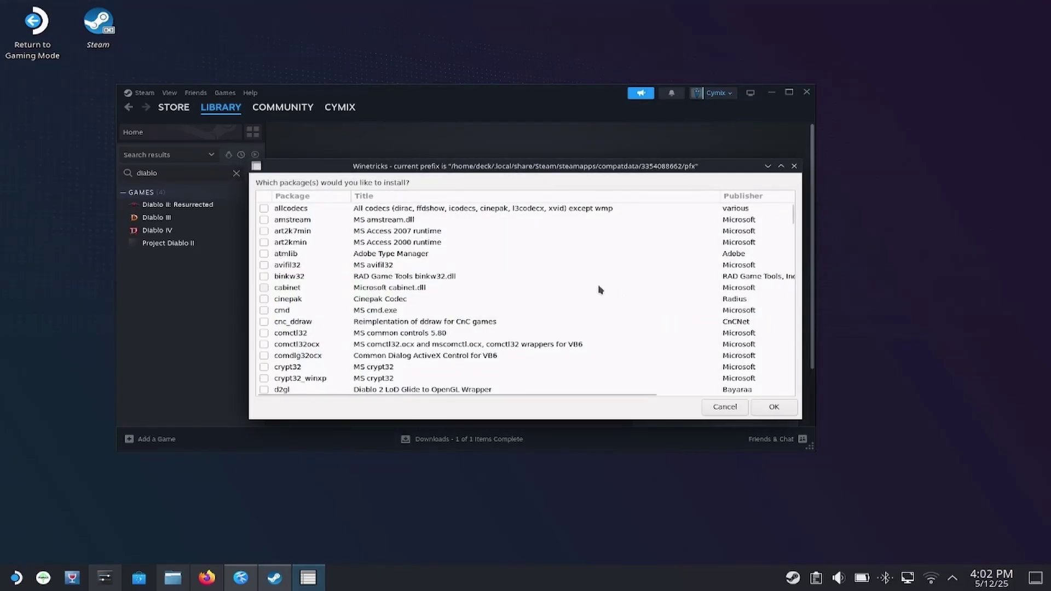
pyautogui.scroll(-10, 325, 330)
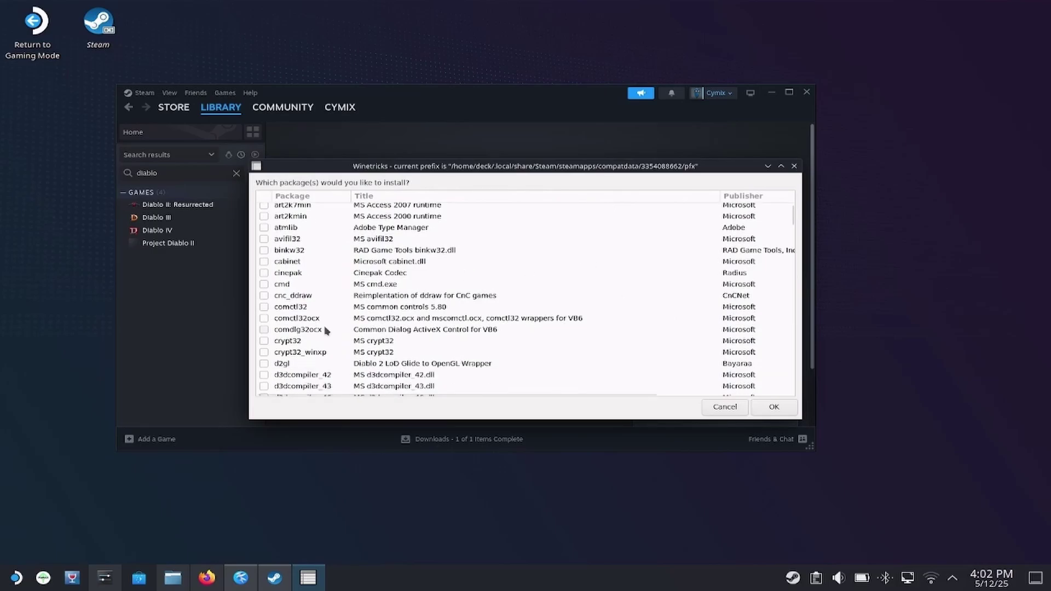
pyautogui.scroll(-10, 325, 331)
pyautogui.scroll(-7, 325, 330)
pyautogui.scroll(-5, 325, 331)
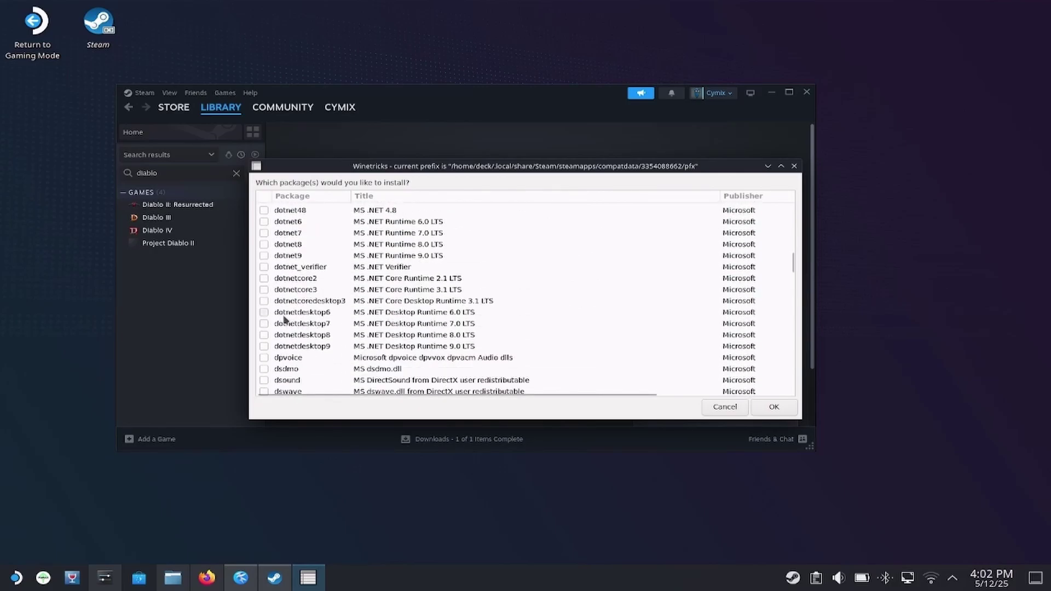
pyautogui.click(265, 313)
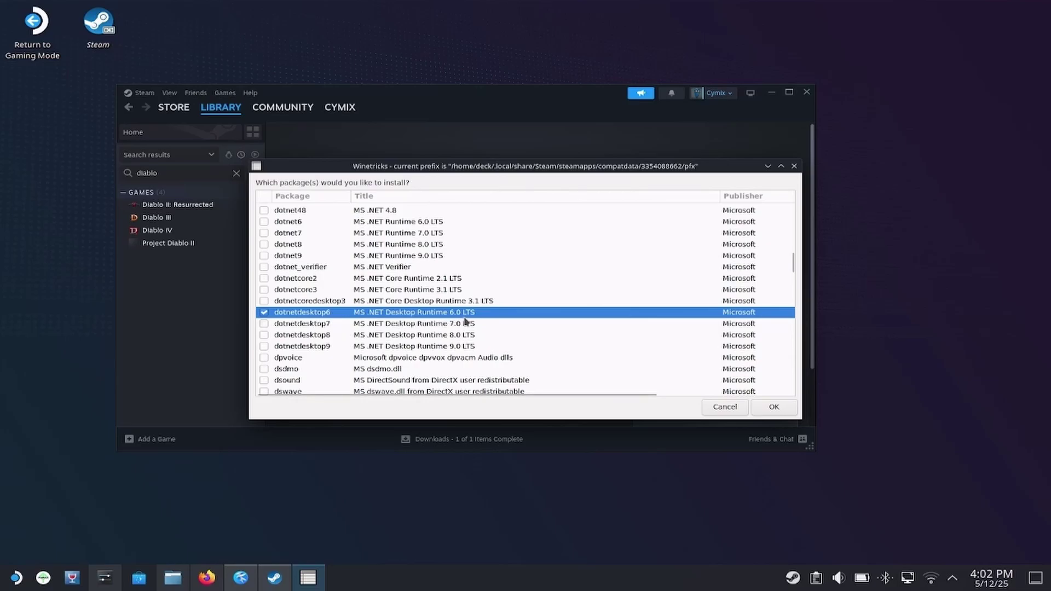
# Install the x86 and x64 .NET Desktop Runtime 6.0.36, then close the prefix options dialog.
pyautogui.click(773, 407)
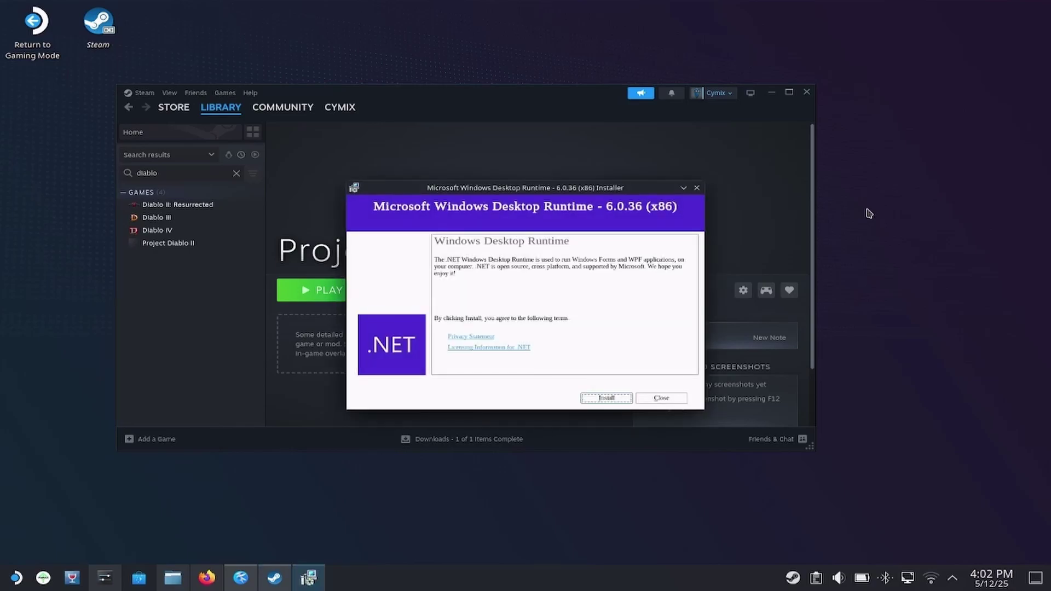
pyautogui.click(617, 401)
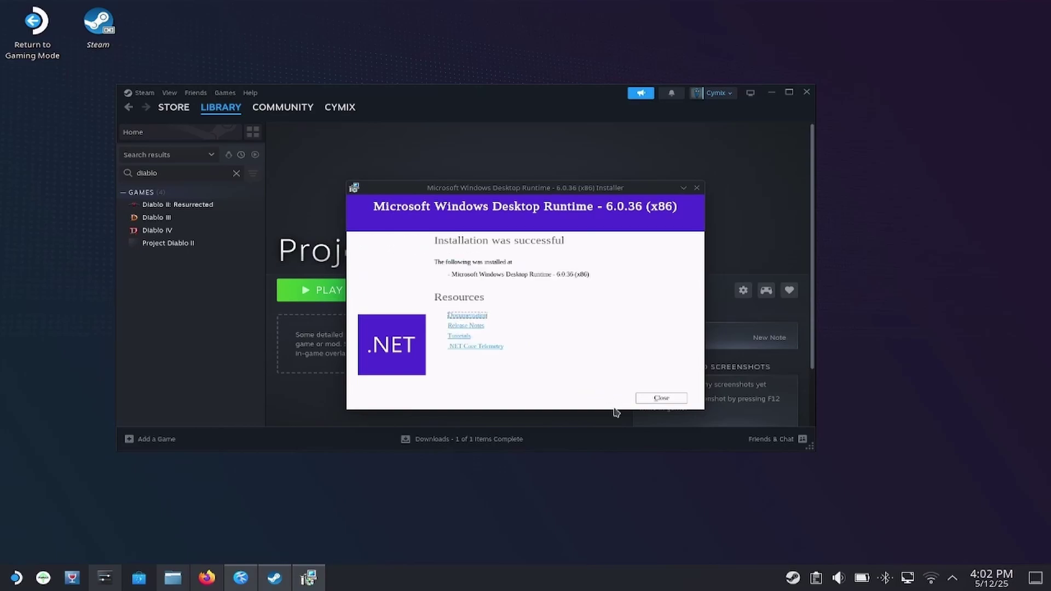
pyautogui.click(654, 402)
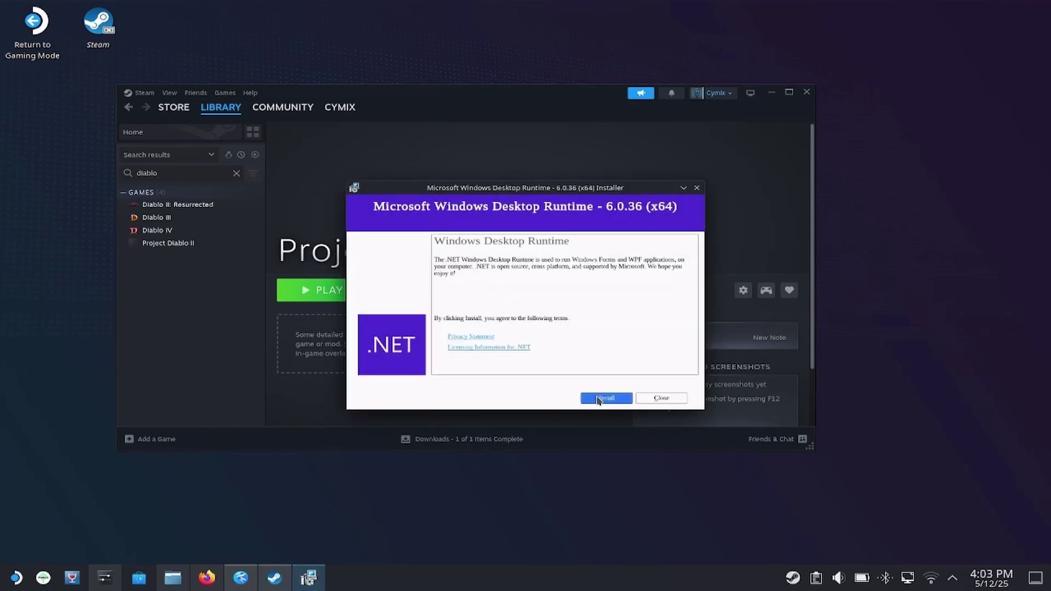
pyautogui.click(599, 400)
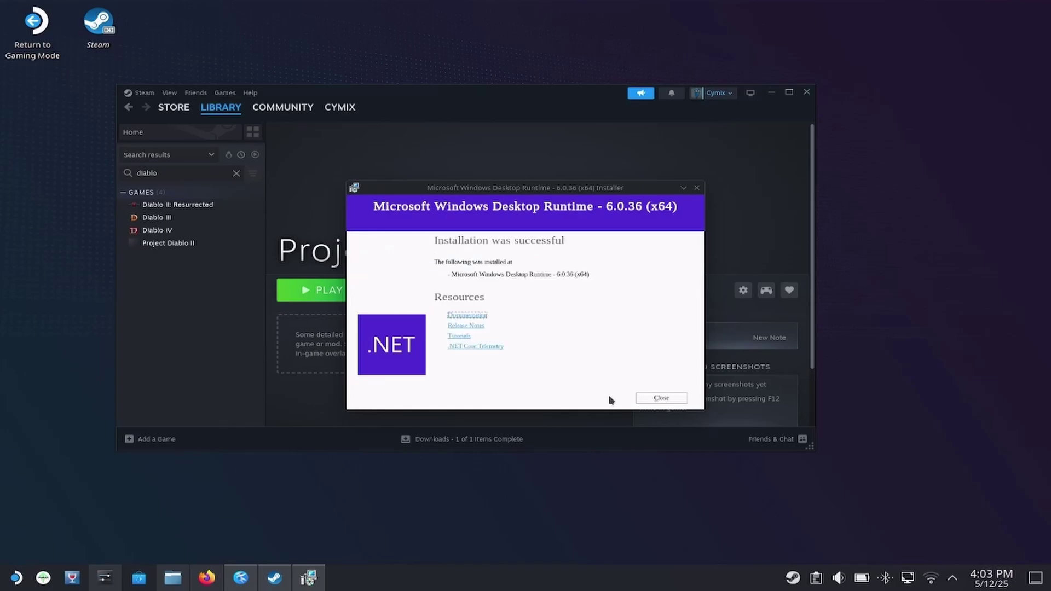
pyautogui.click(645, 399)
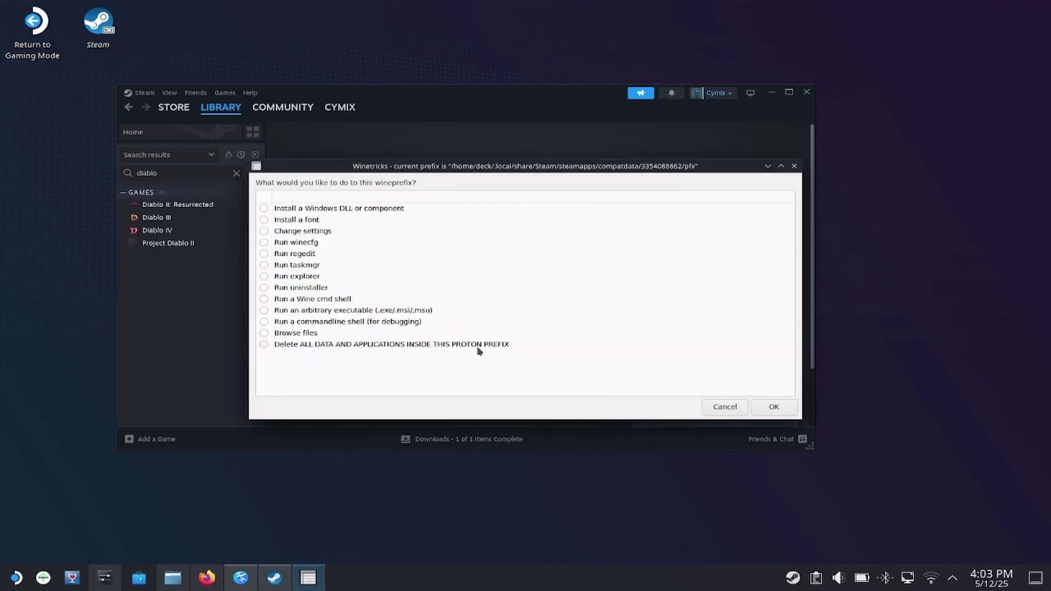
pyautogui.click(795, 170)
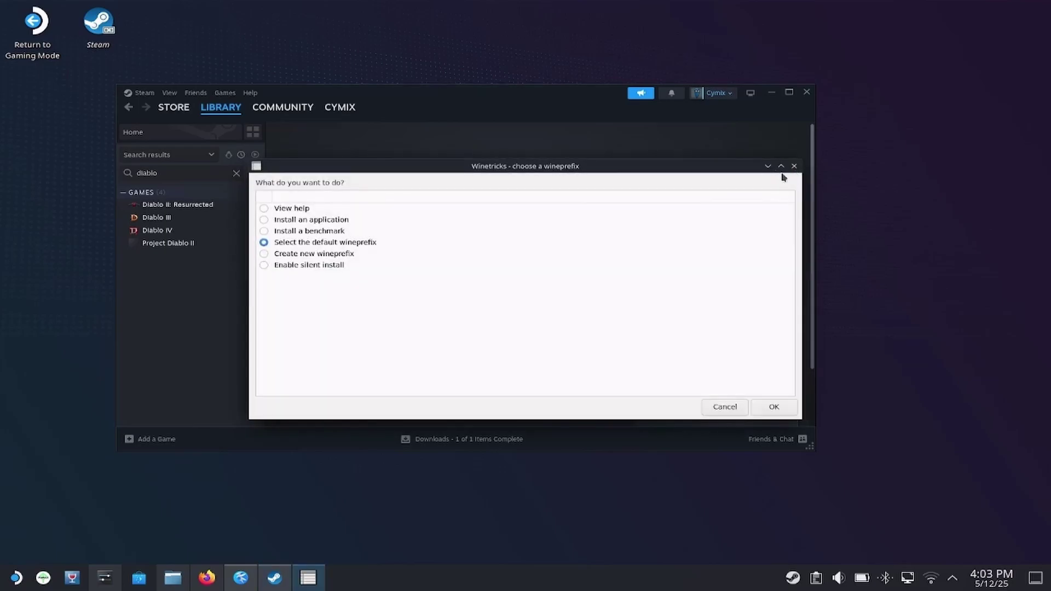
# Close the wineprefix chooser, launch Project Diablo II and accept the launcher's update.
pyautogui.click(795, 166)
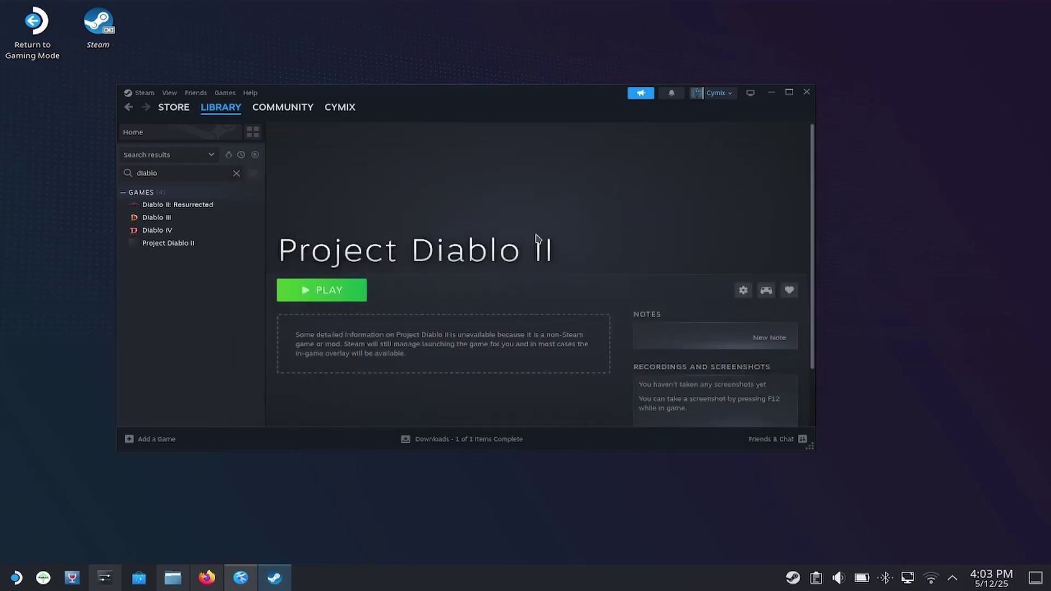
pyautogui.click(336, 292)
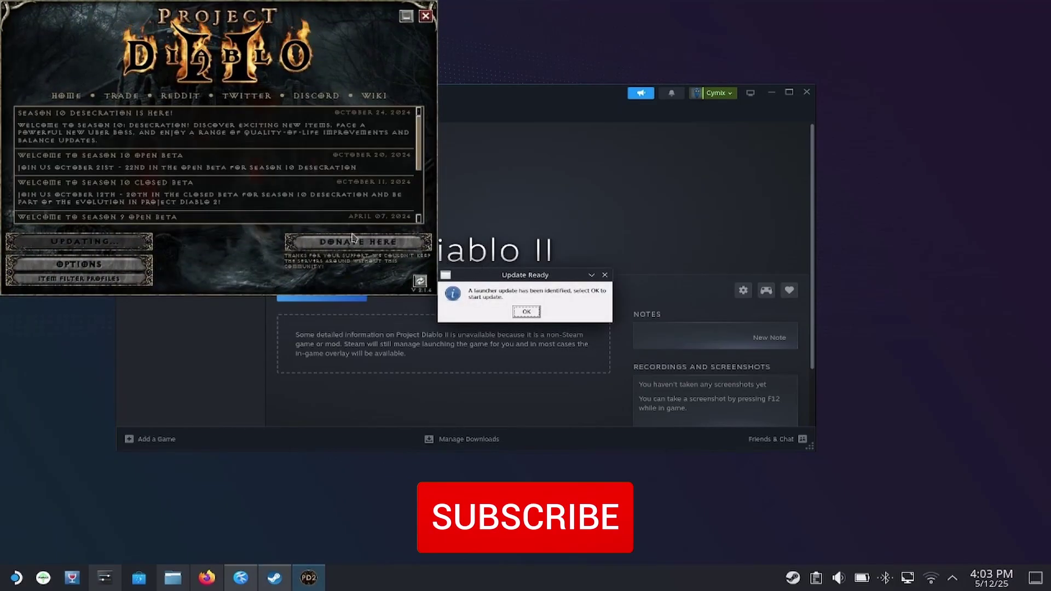
pyautogui.click(534, 317)
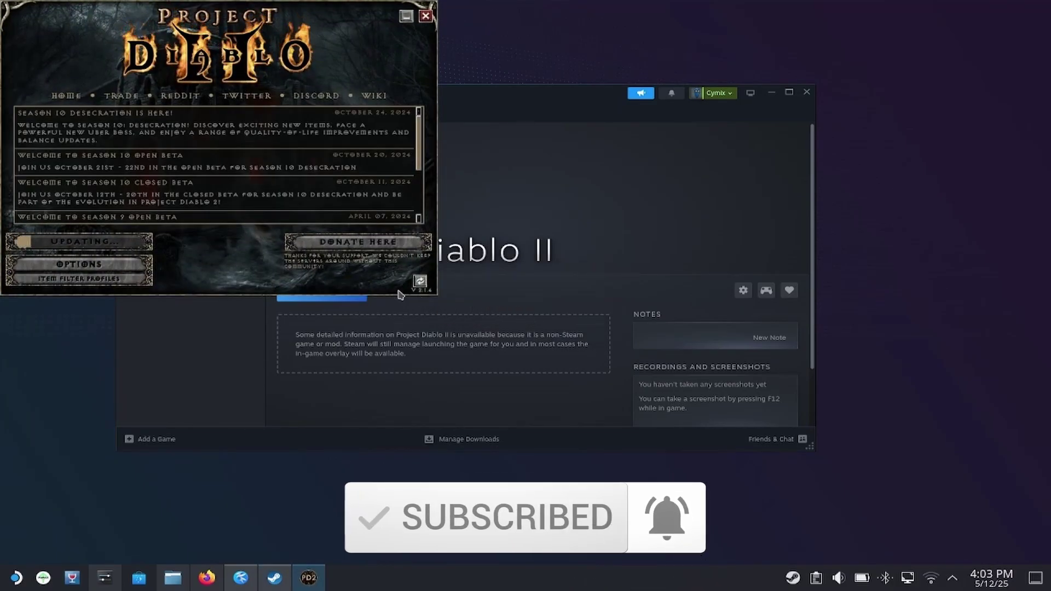
pyautogui.click(535, 316)
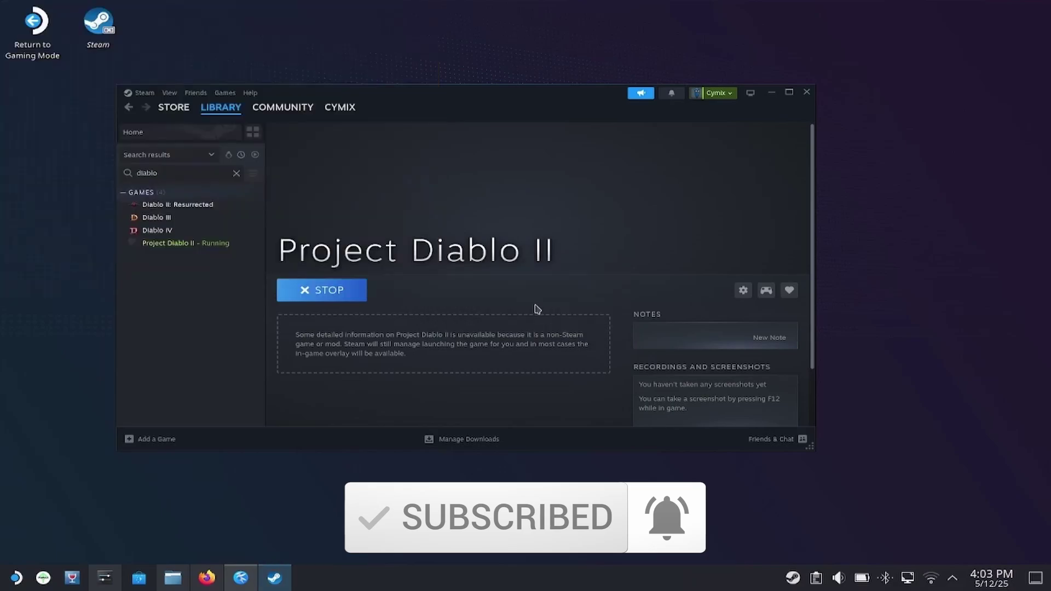